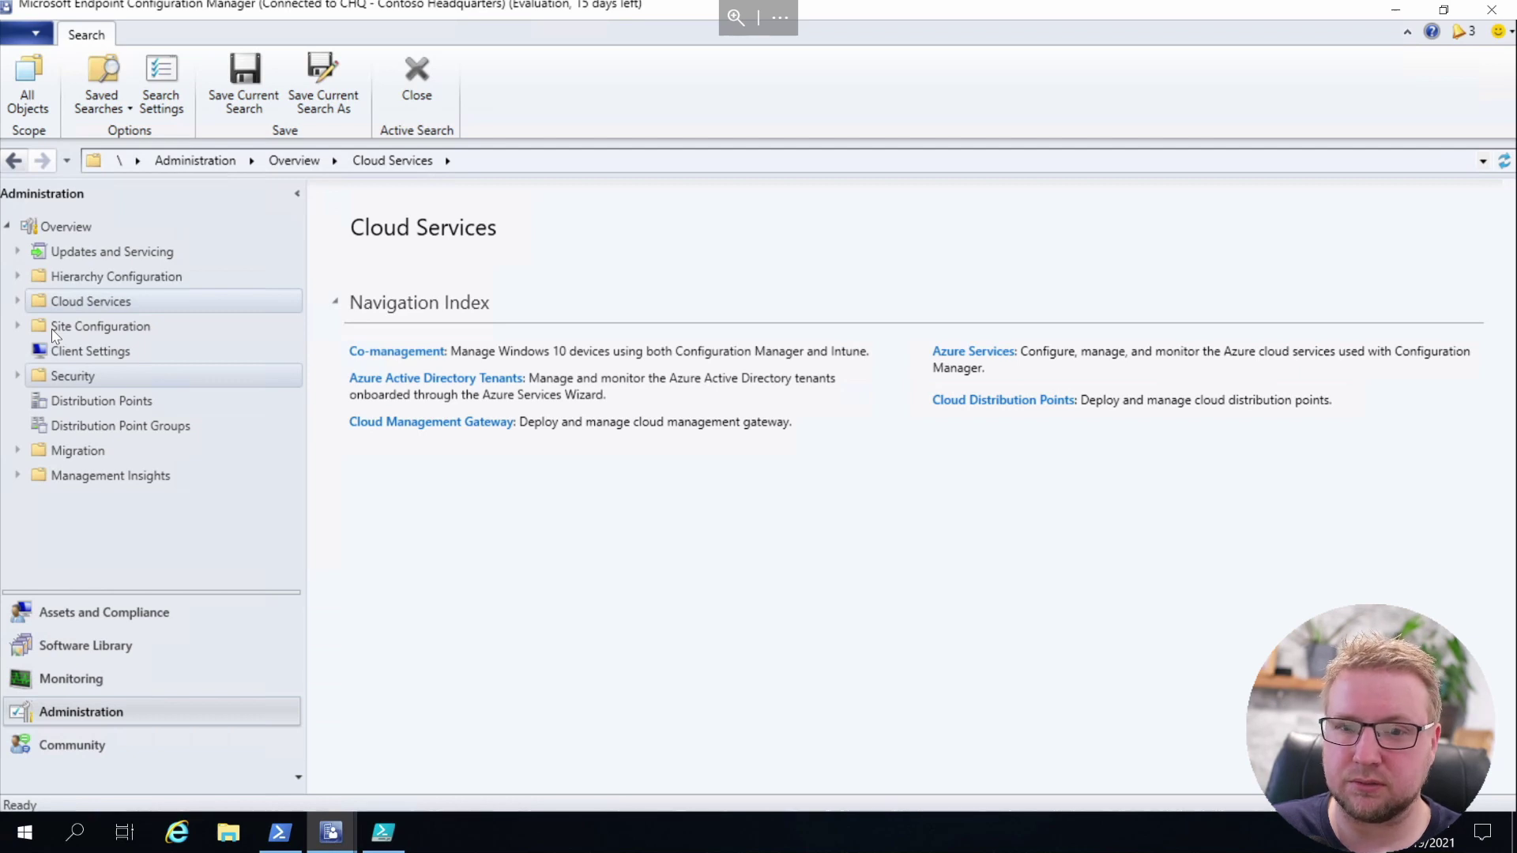
Expand Cloud Services and open the empty Azure Services list for adding a service
{"action": "double_click", "coordinate": [90, 301]}
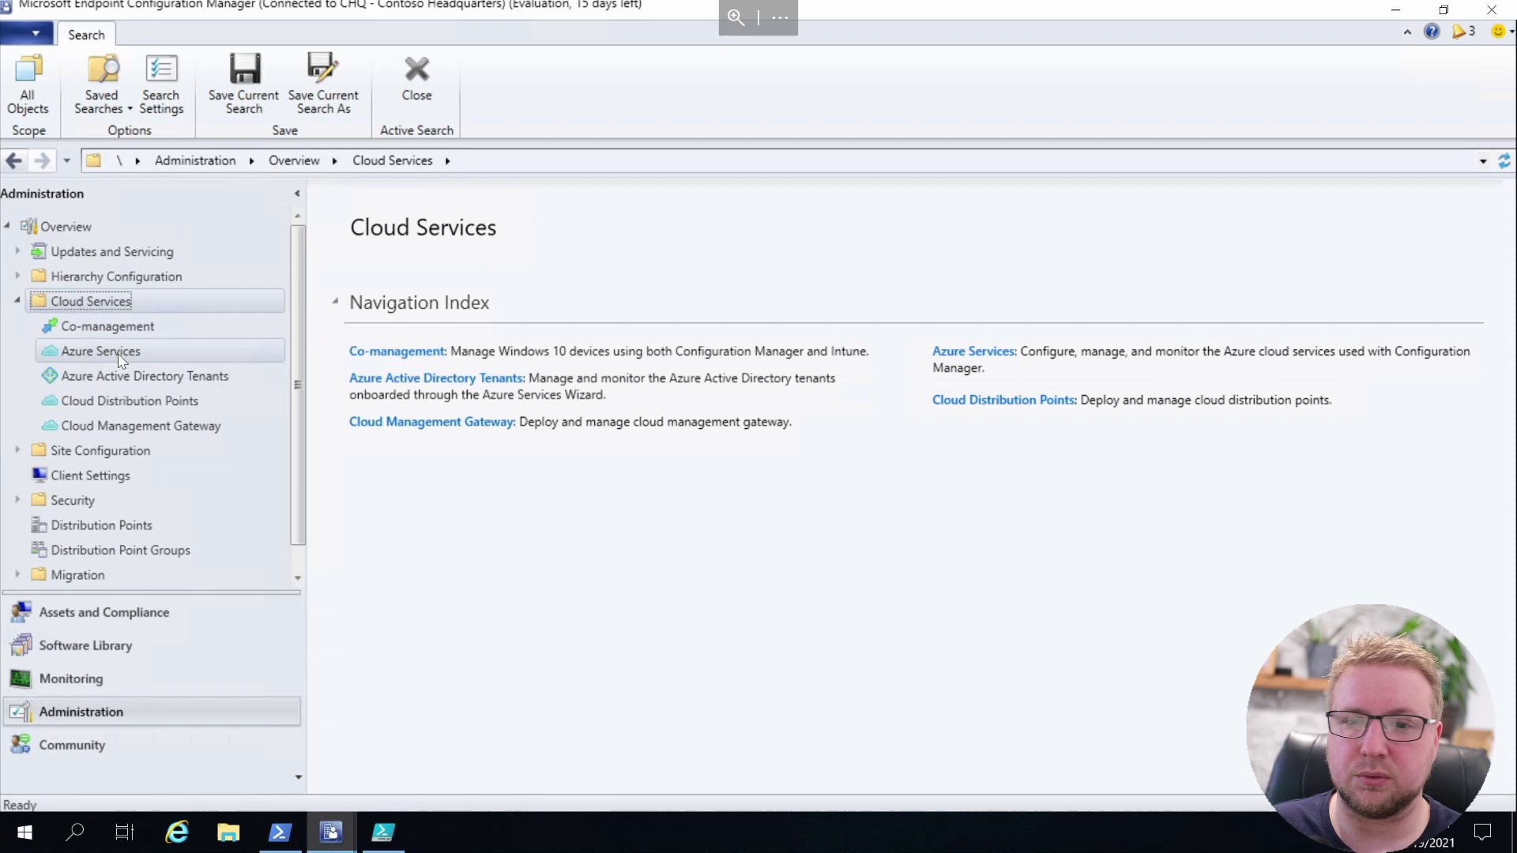
{"action": "left_click", "coordinate": [151, 357]}
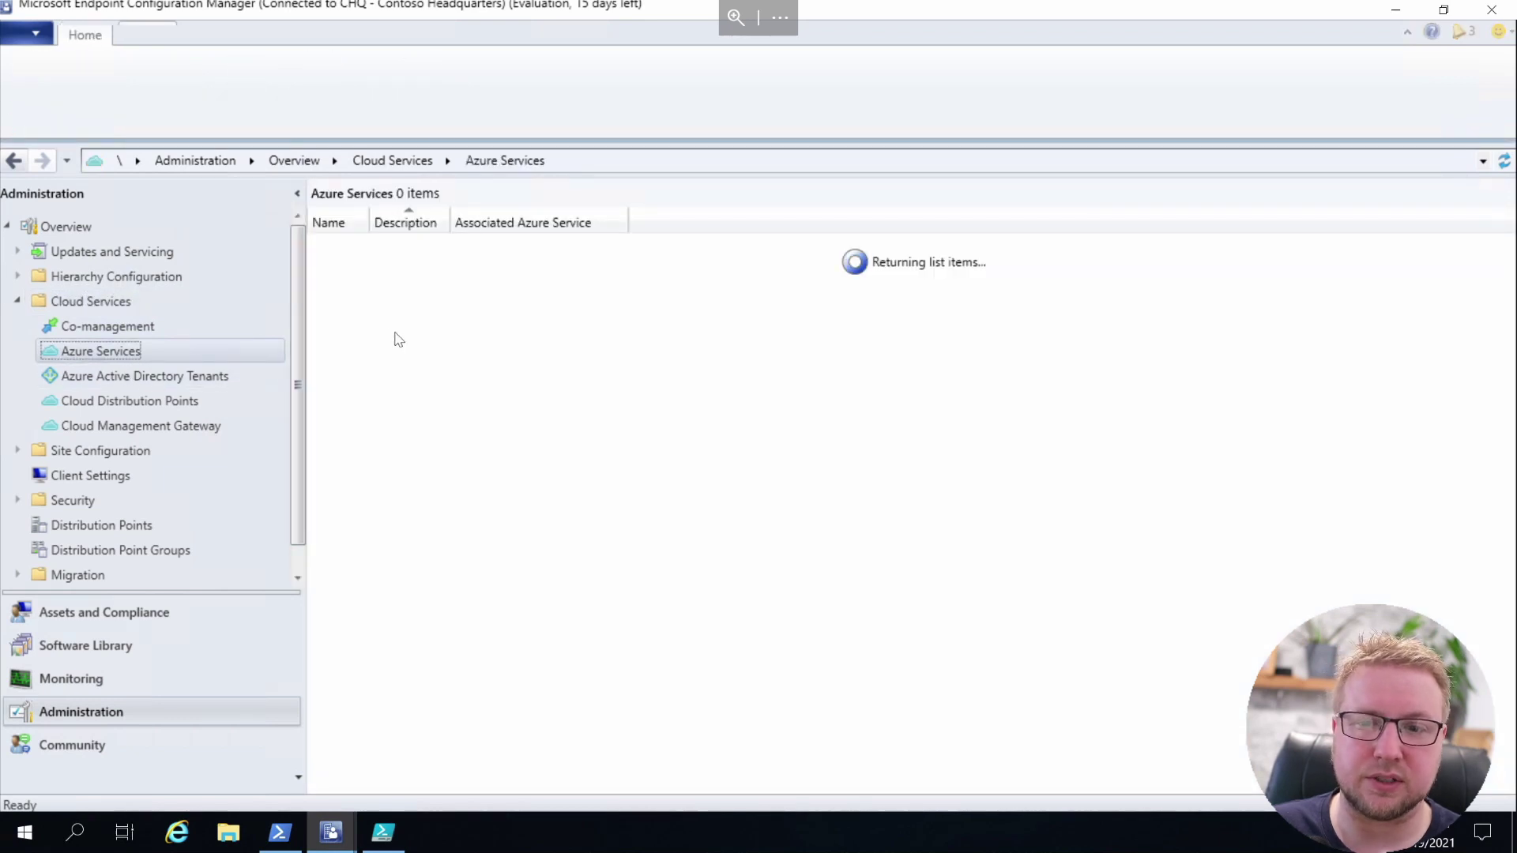
{"action": "right_click", "coordinate": [414, 295]}
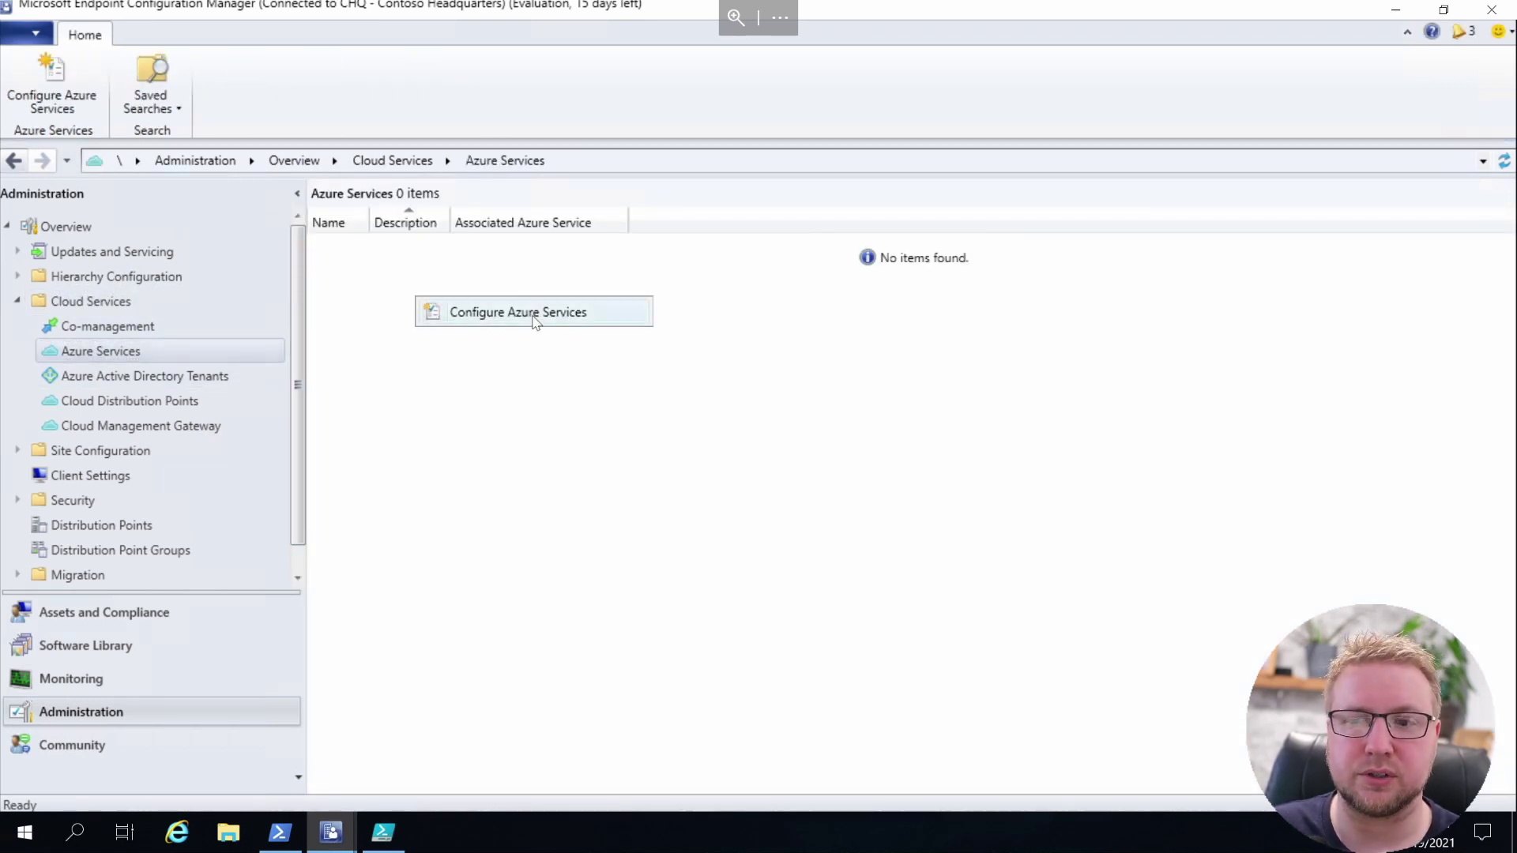
Start a Cloud Management Azure service on AzurePublicCloud and browse the web app's server apps
{"action": "left_click", "coordinate": [535, 315]}
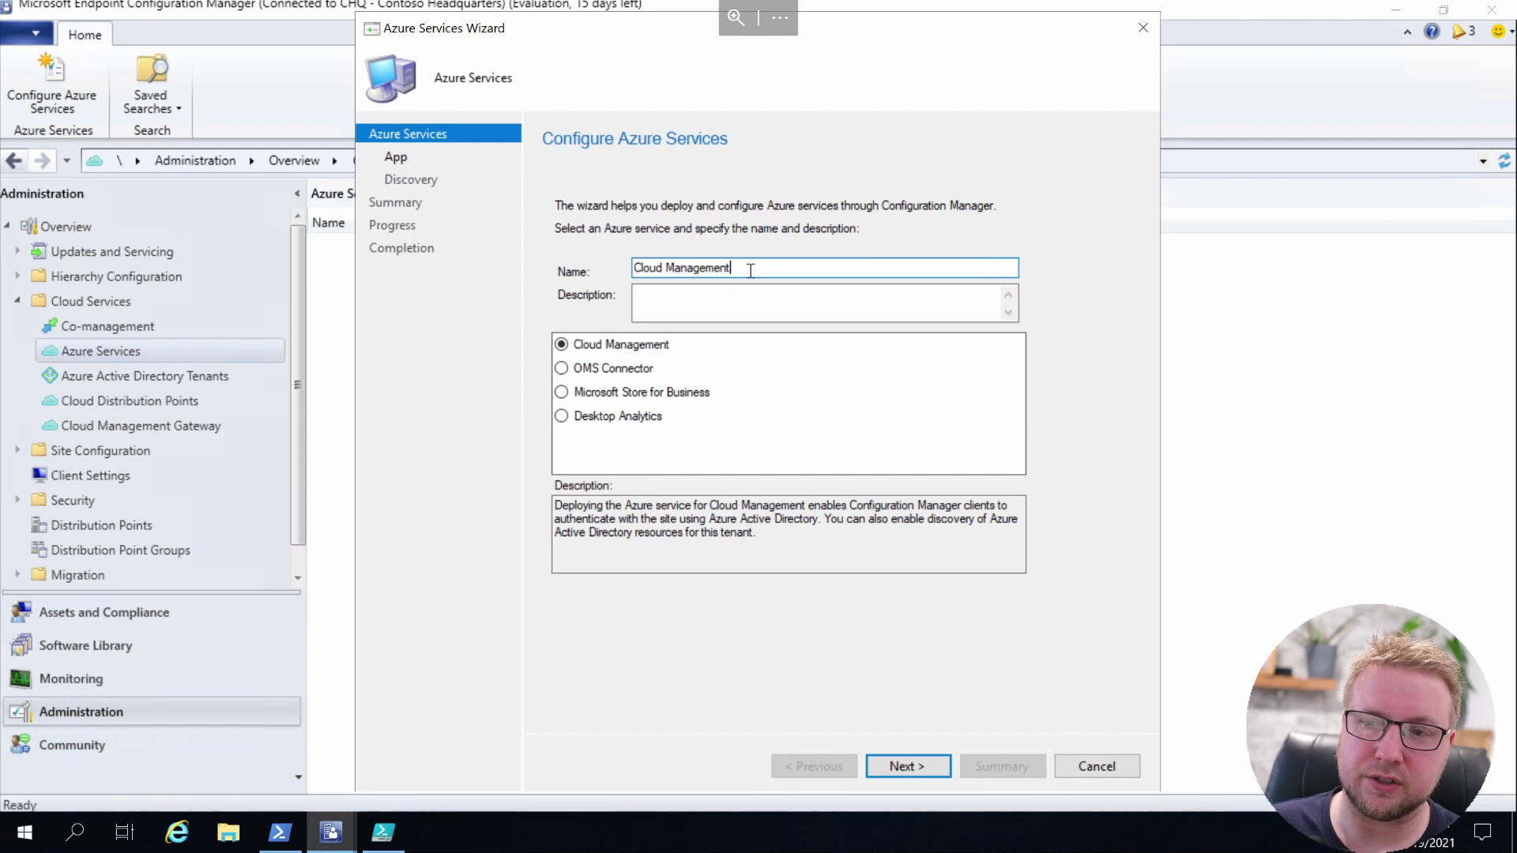
{"action": "left_click", "coordinate": [902, 765]}
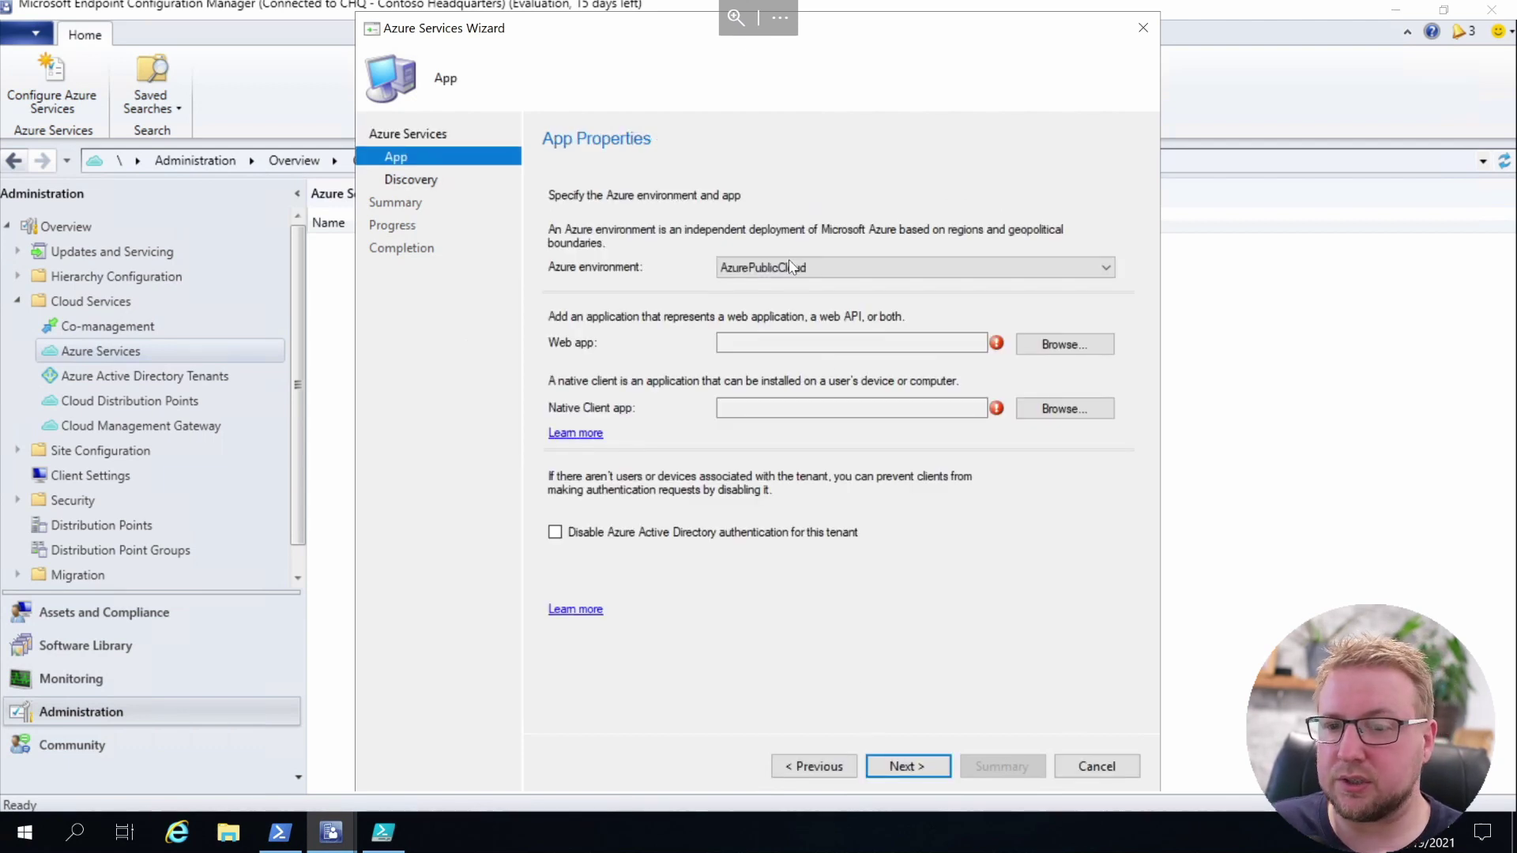
{"action": "left_click", "coordinate": [794, 266]}
{"action": "left_click", "coordinate": [824, 261]}
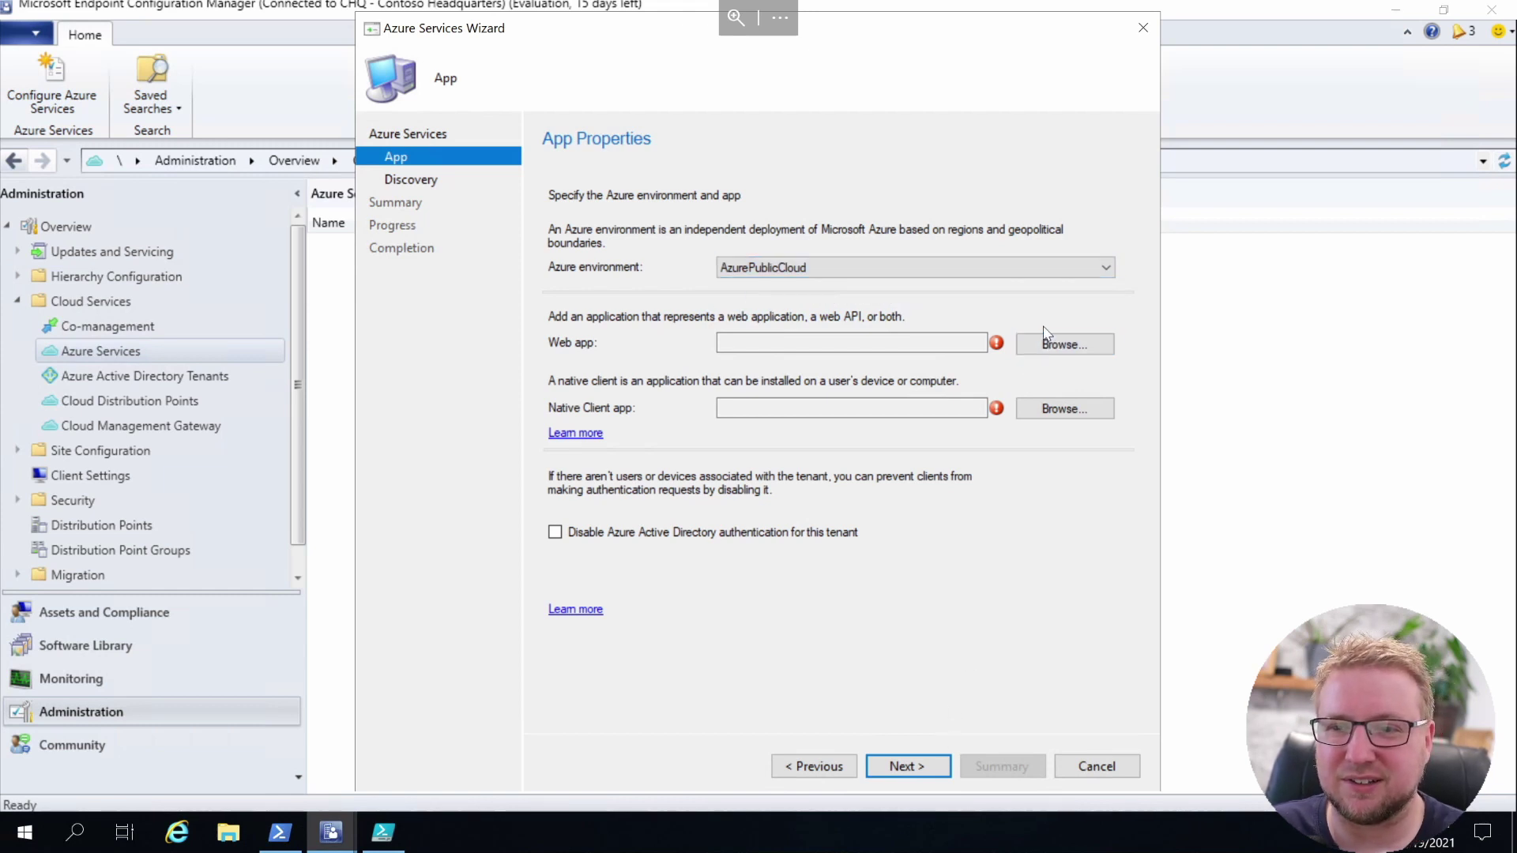
{"action": "left_click", "coordinate": [1060, 342]}
{"action": "left_click", "coordinate": [1059, 342]}
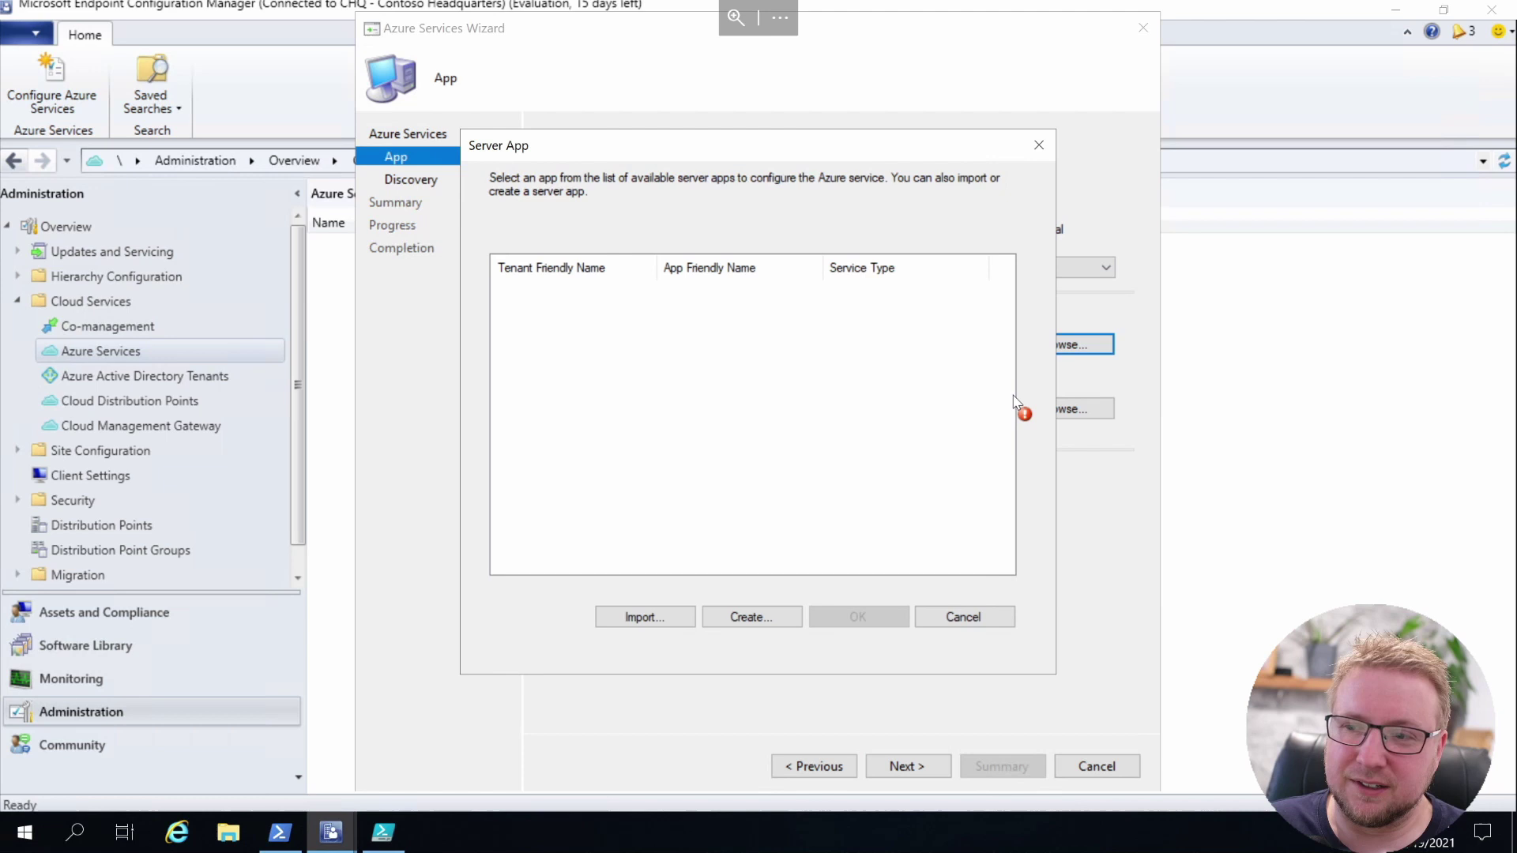
Create a new server application named GetModernConfigMgr
{"action": "left_click", "coordinate": [773, 619]}
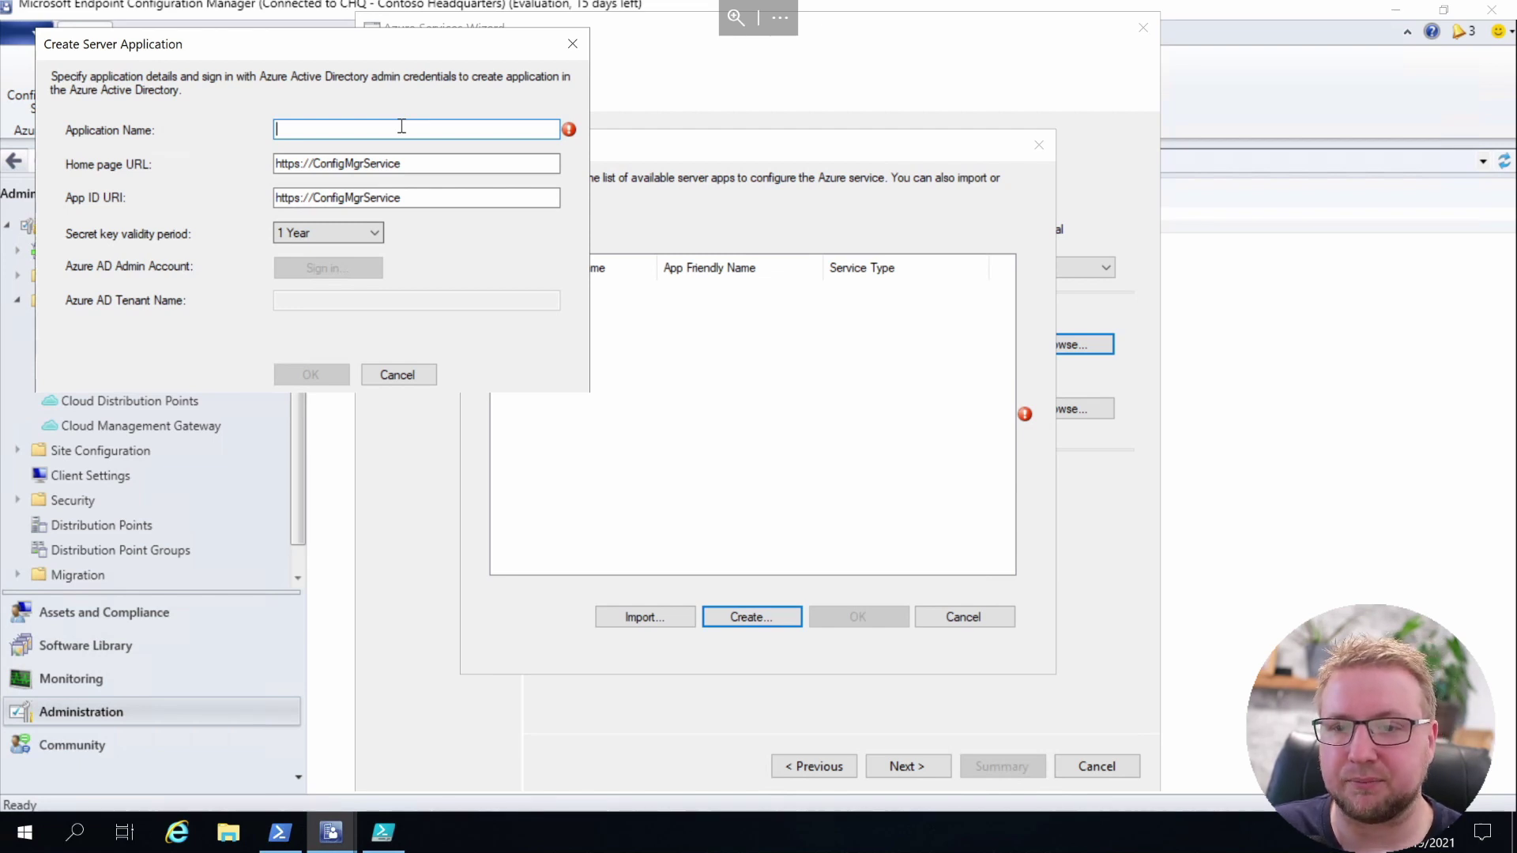
{"action": "type", "text": "Co"}
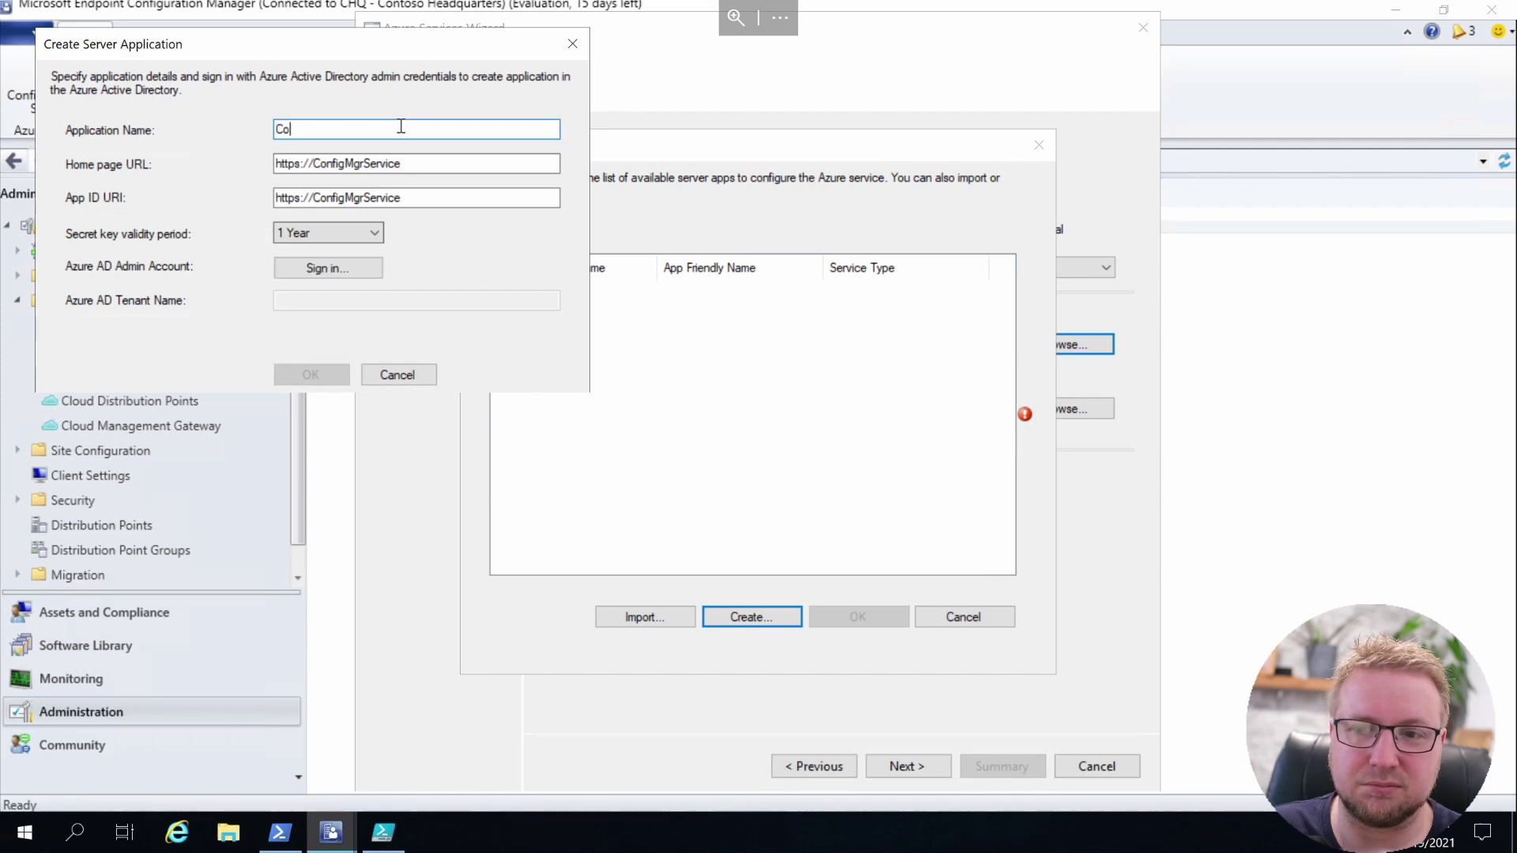
{"action": "type", "text": "nfigMgr"}
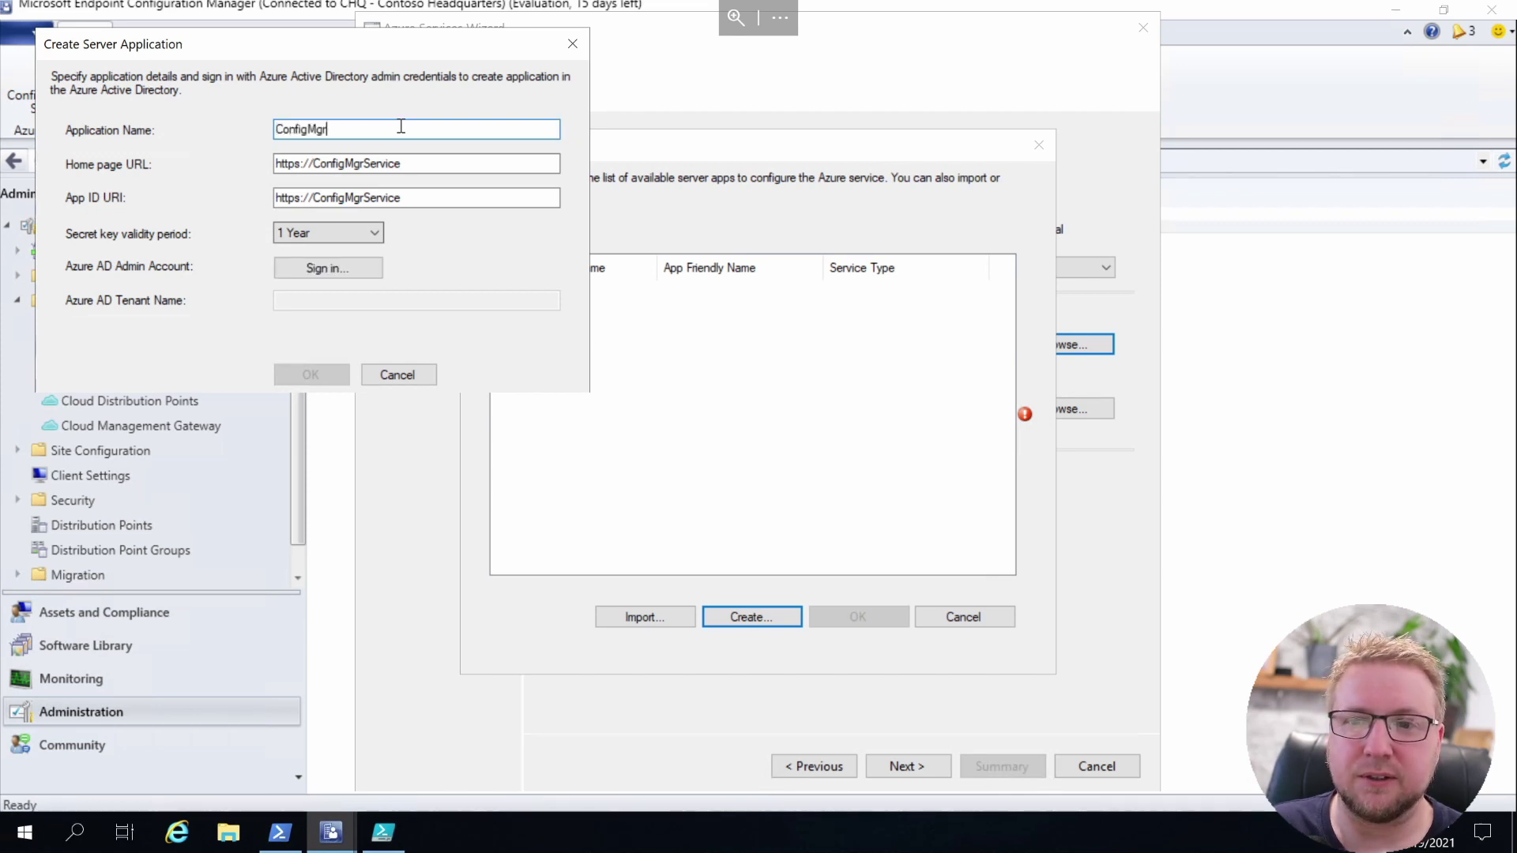
{"action": "type", "text": "GetModern"}
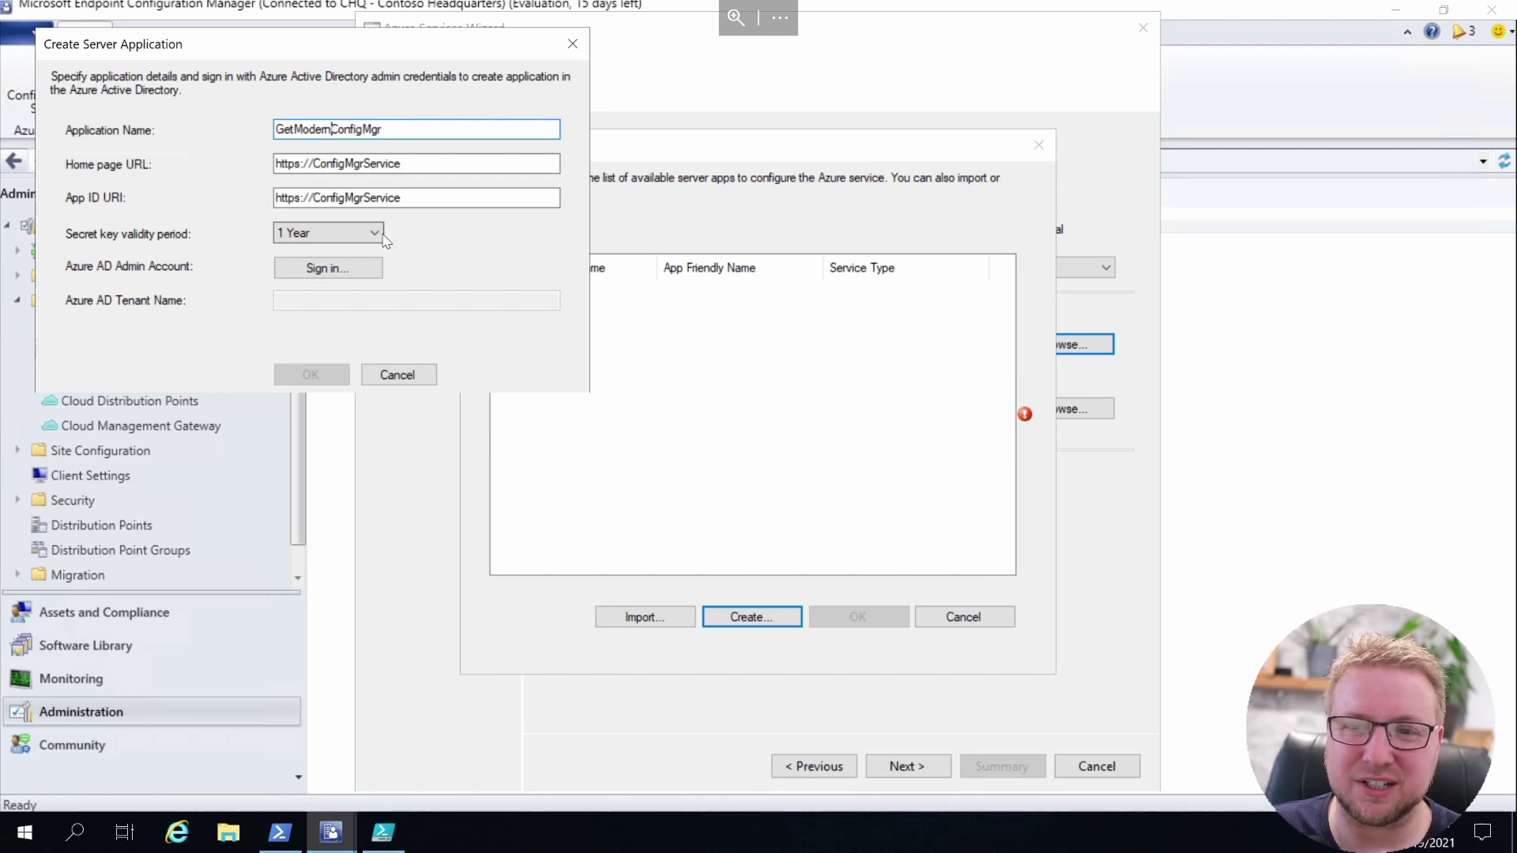
Sign in to Azure AD with the admin account's e-mail and password to fill the tenant name
{"action": "left_click", "coordinate": [355, 267]}
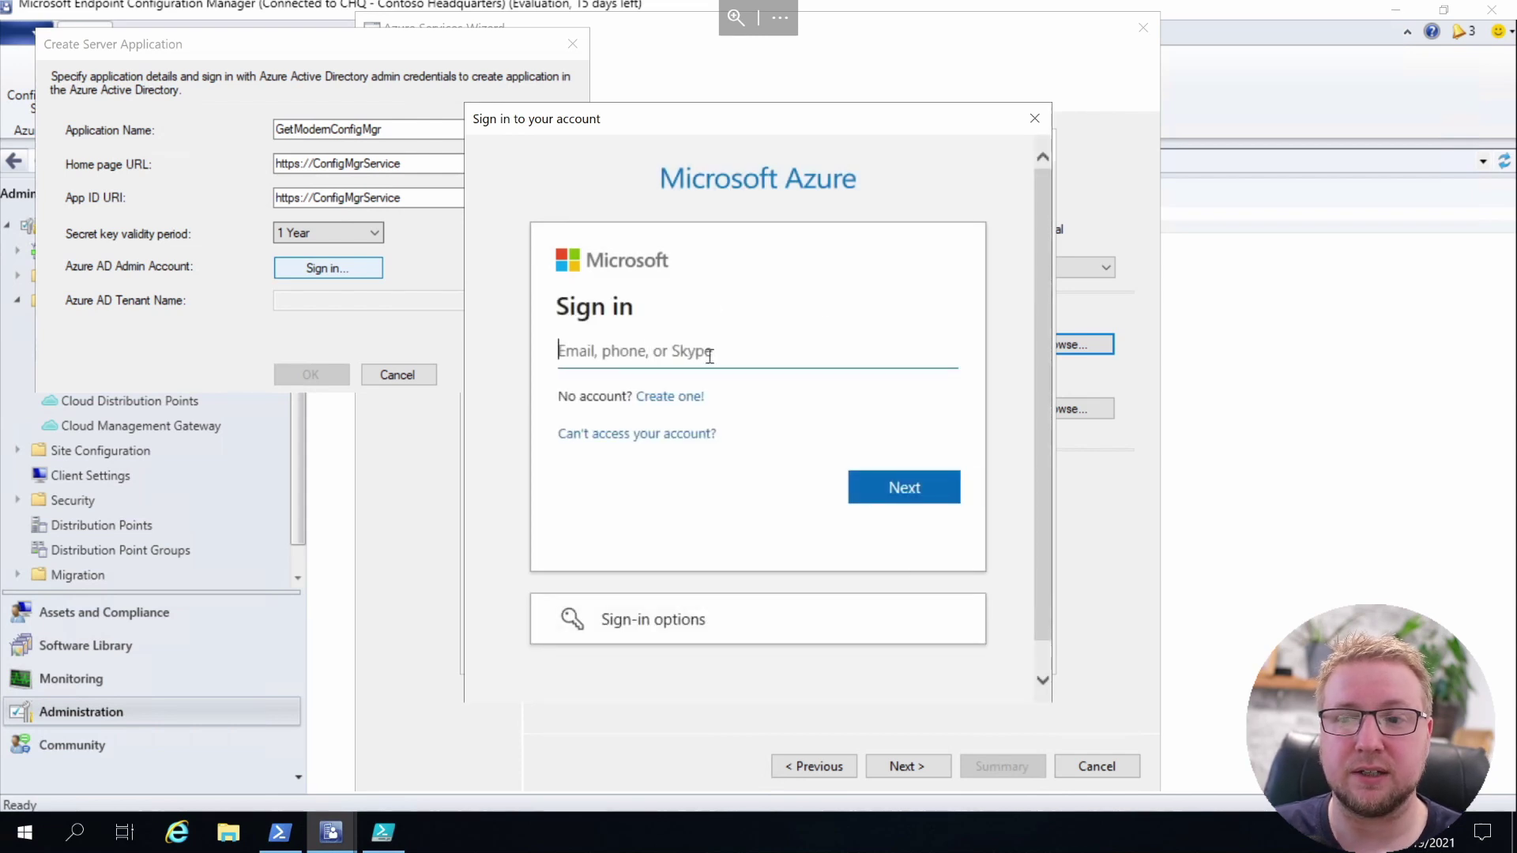
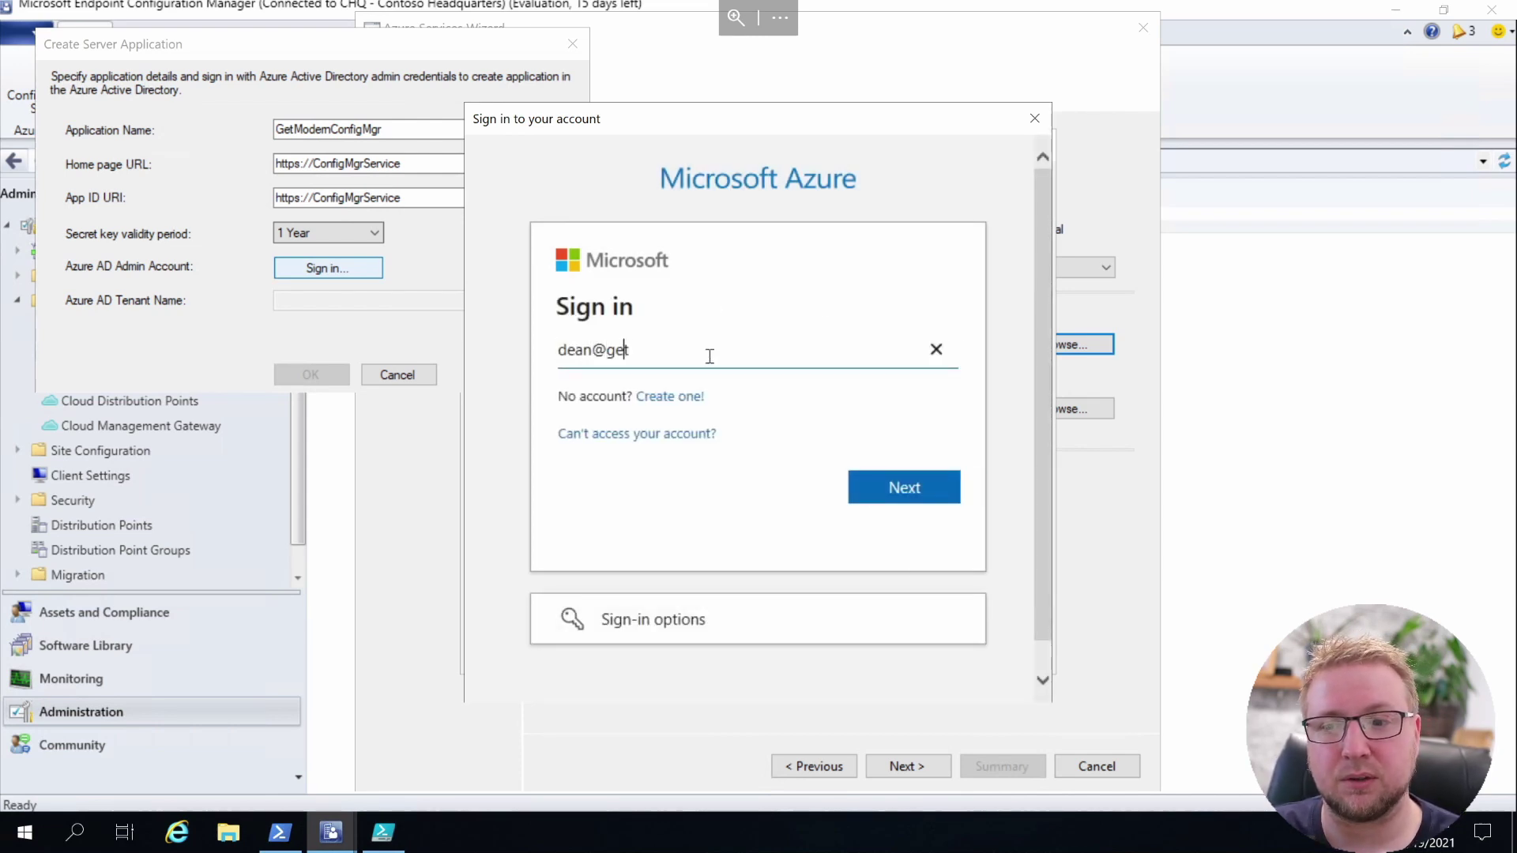
{"action": "key", "text": "Return"}
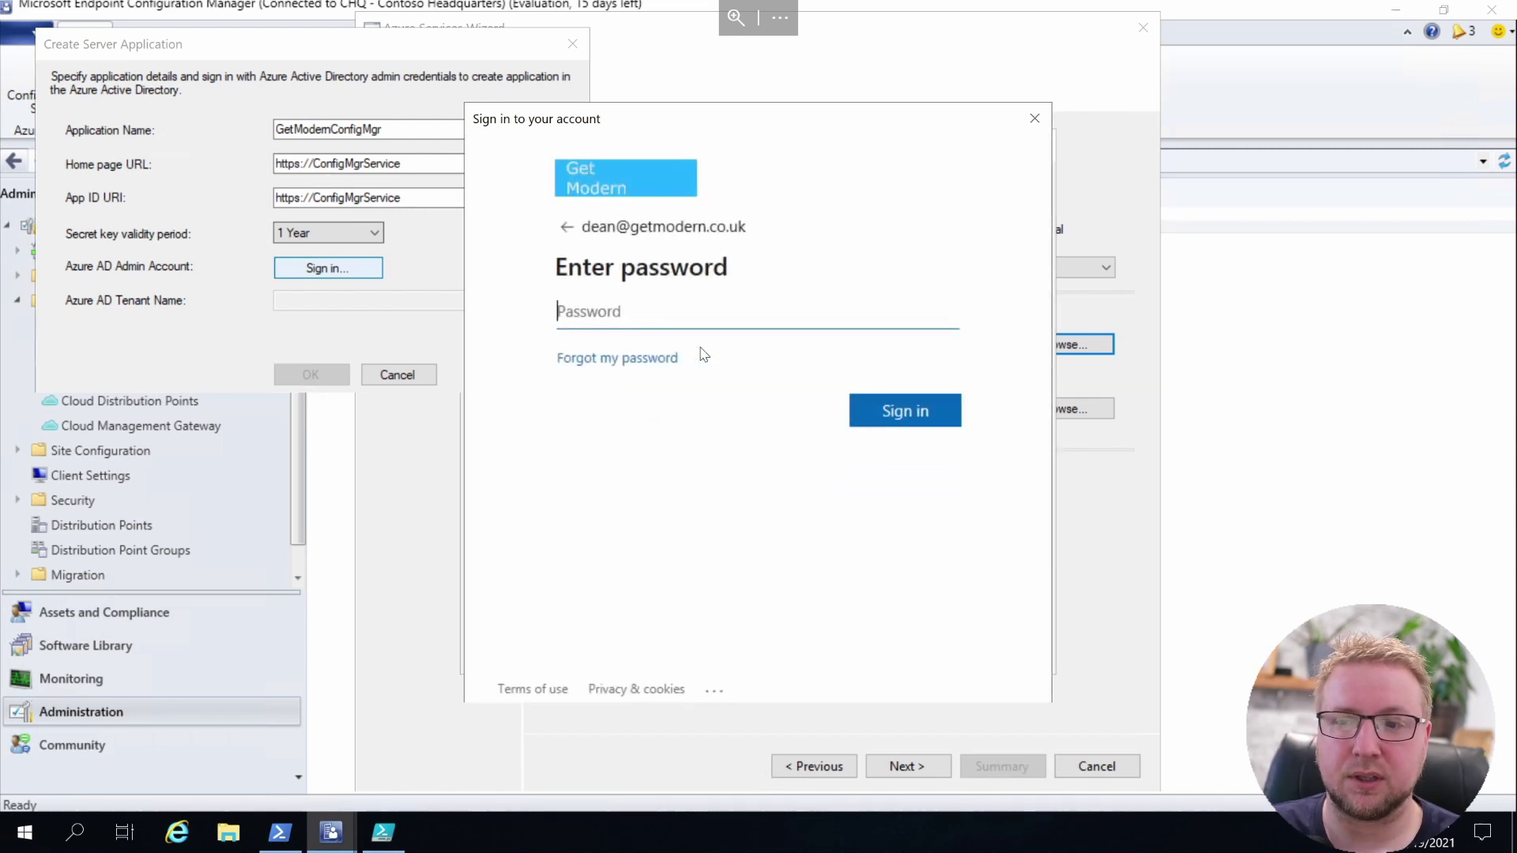
{"action": "type", "text": "•••••••••"}
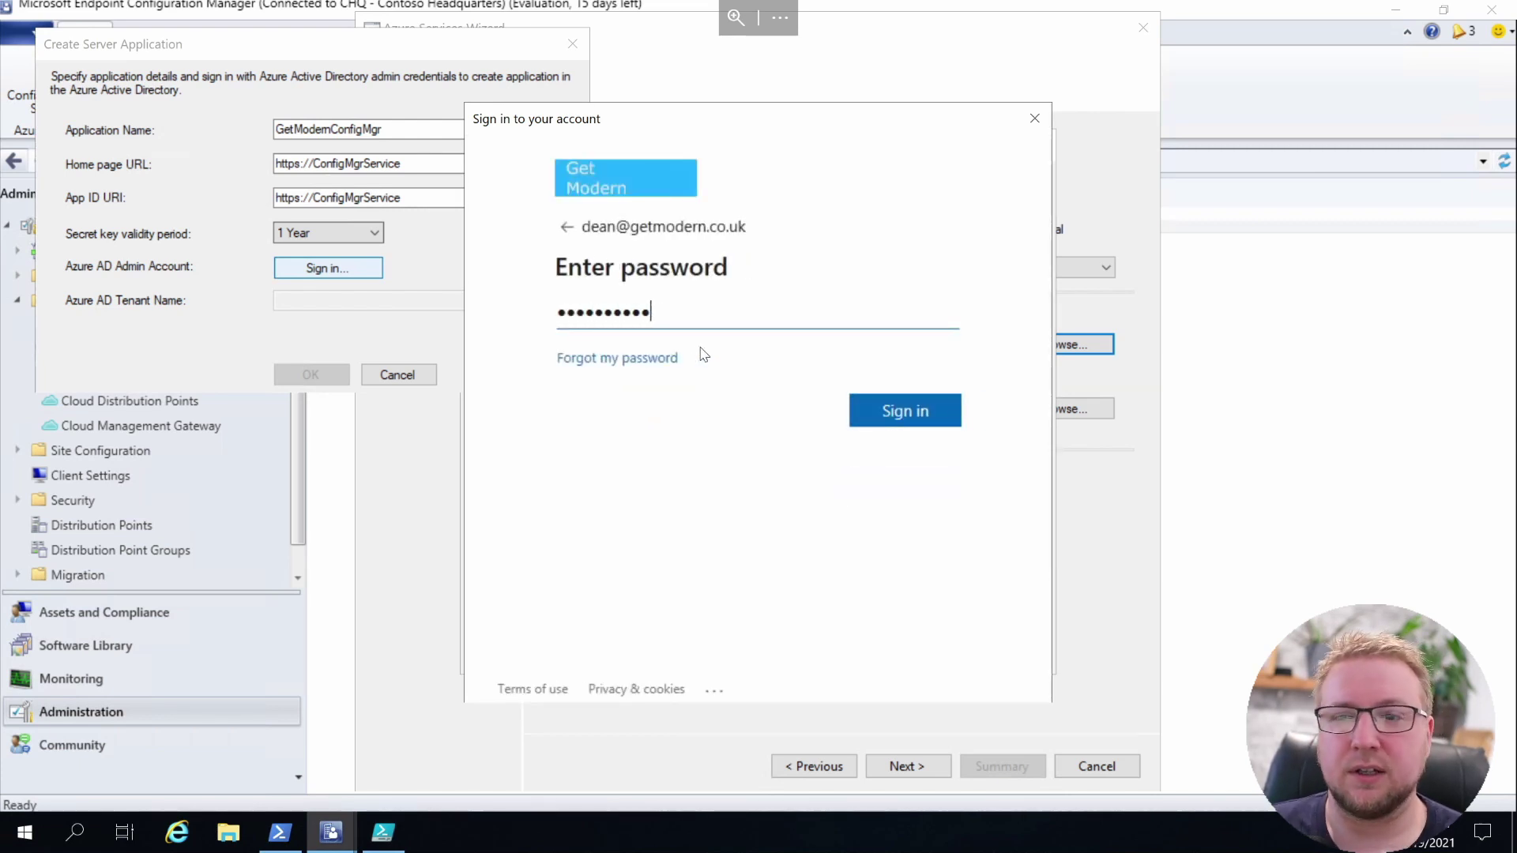
{"action": "key", "text": "Return"}
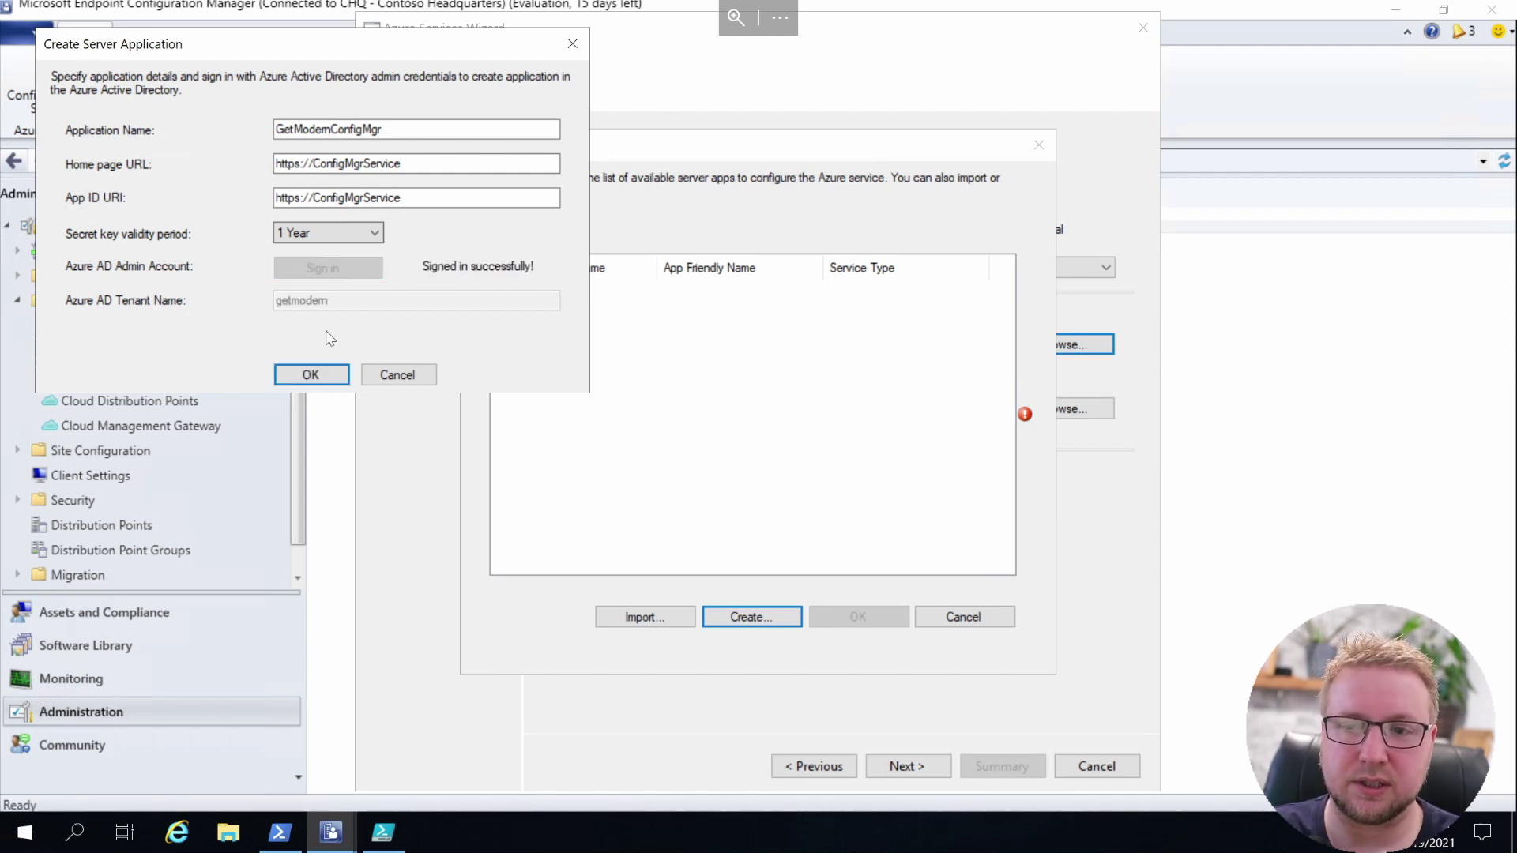
Use GetModernConfigMgr as web app and create GetModernClientApp as the native client app
{"action": "left_click", "coordinate": [320, 375]}
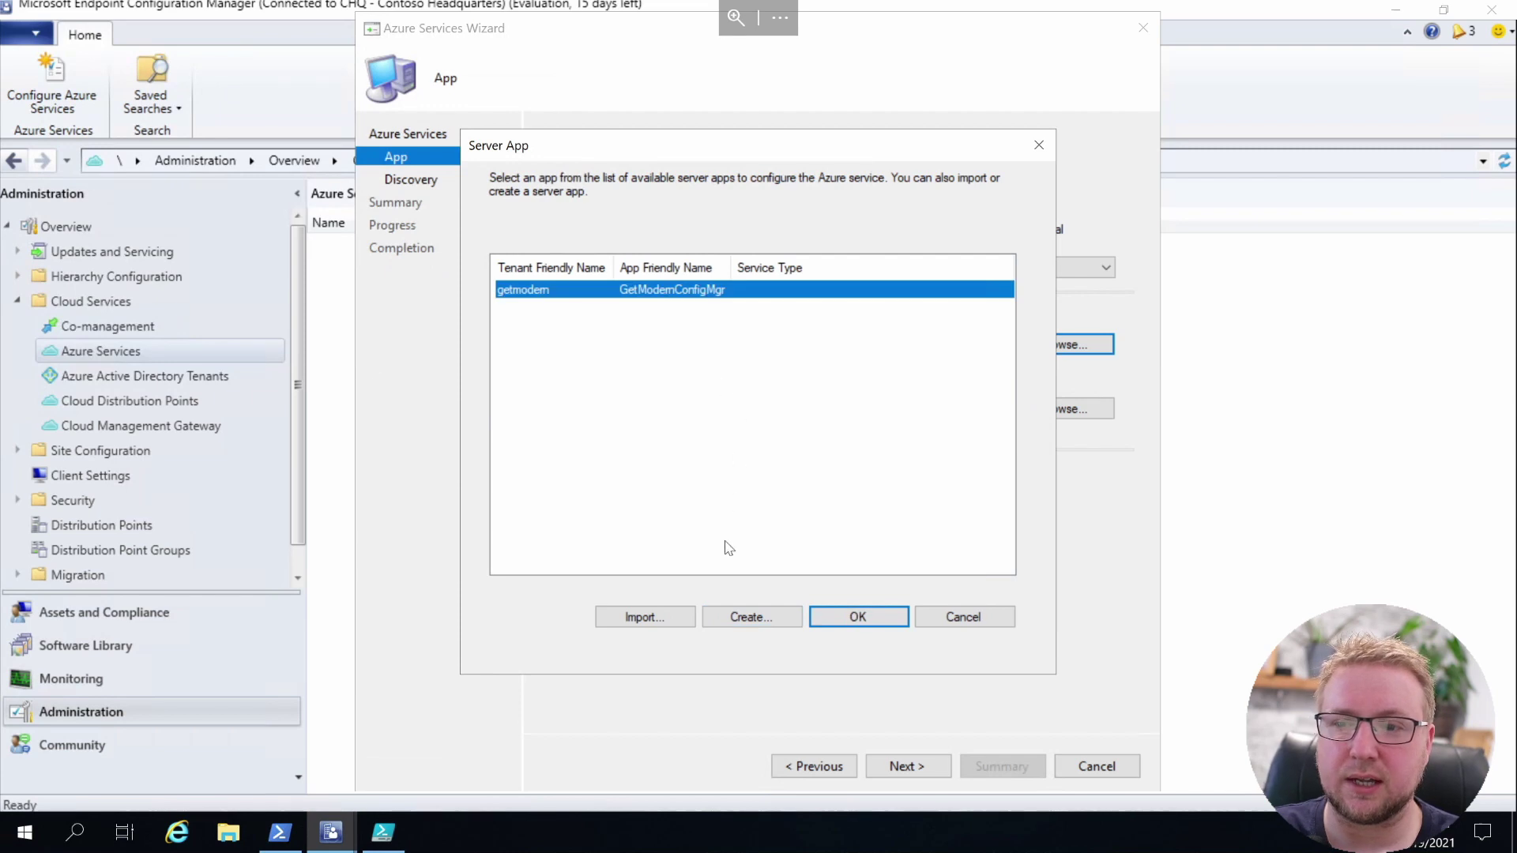
{"action": "left_click", "coordinate": [857, 617]}
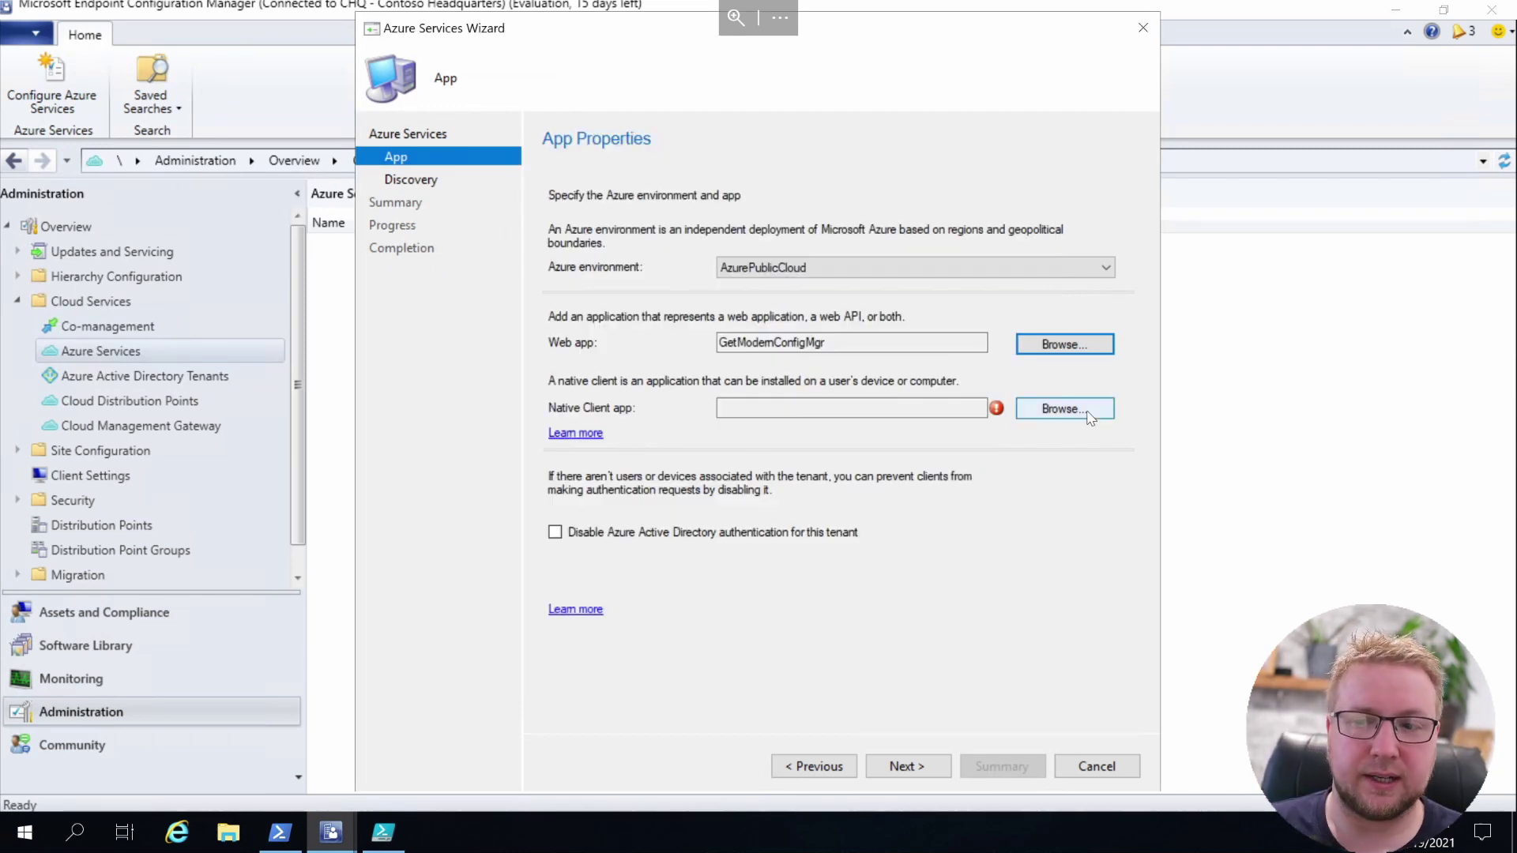
{"action": "left_click", "coordinate": [1089, 413]}
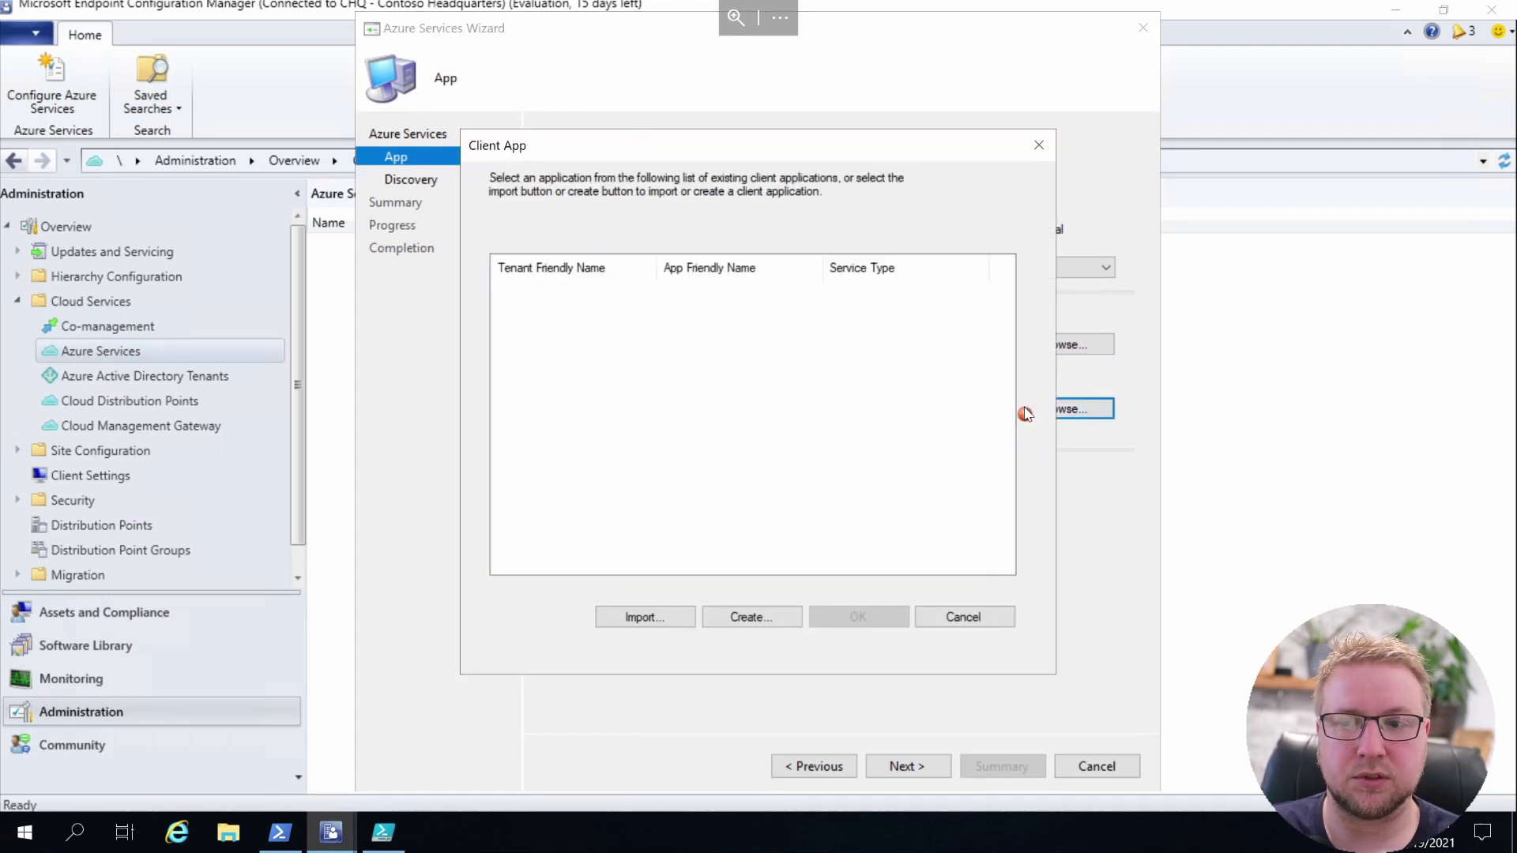
{"action": "left_click", "coordinate": [759, 615]}
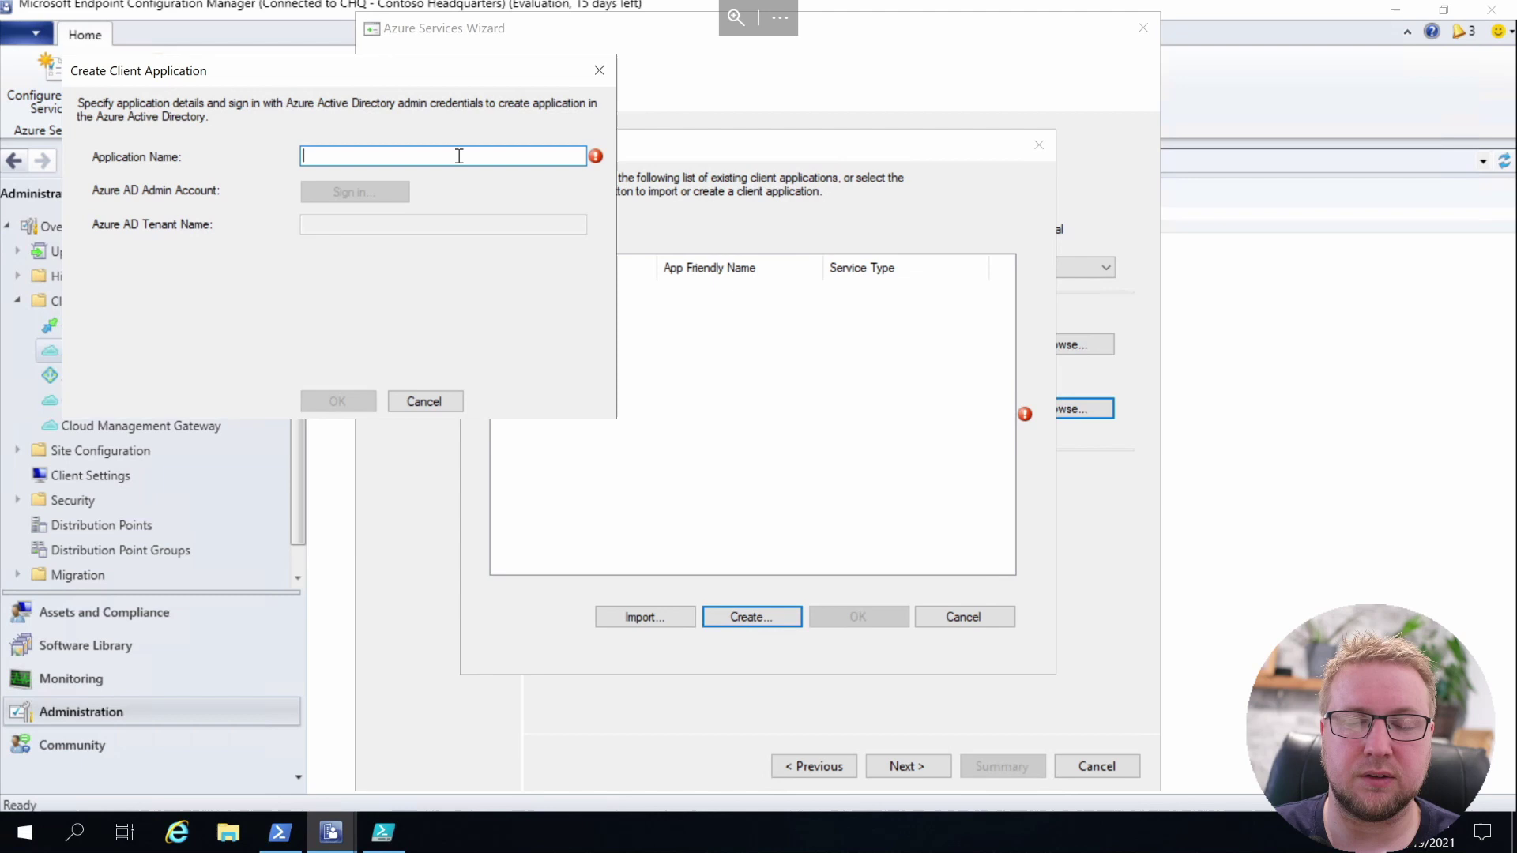
{"action": "type", "text": "GetMode"}
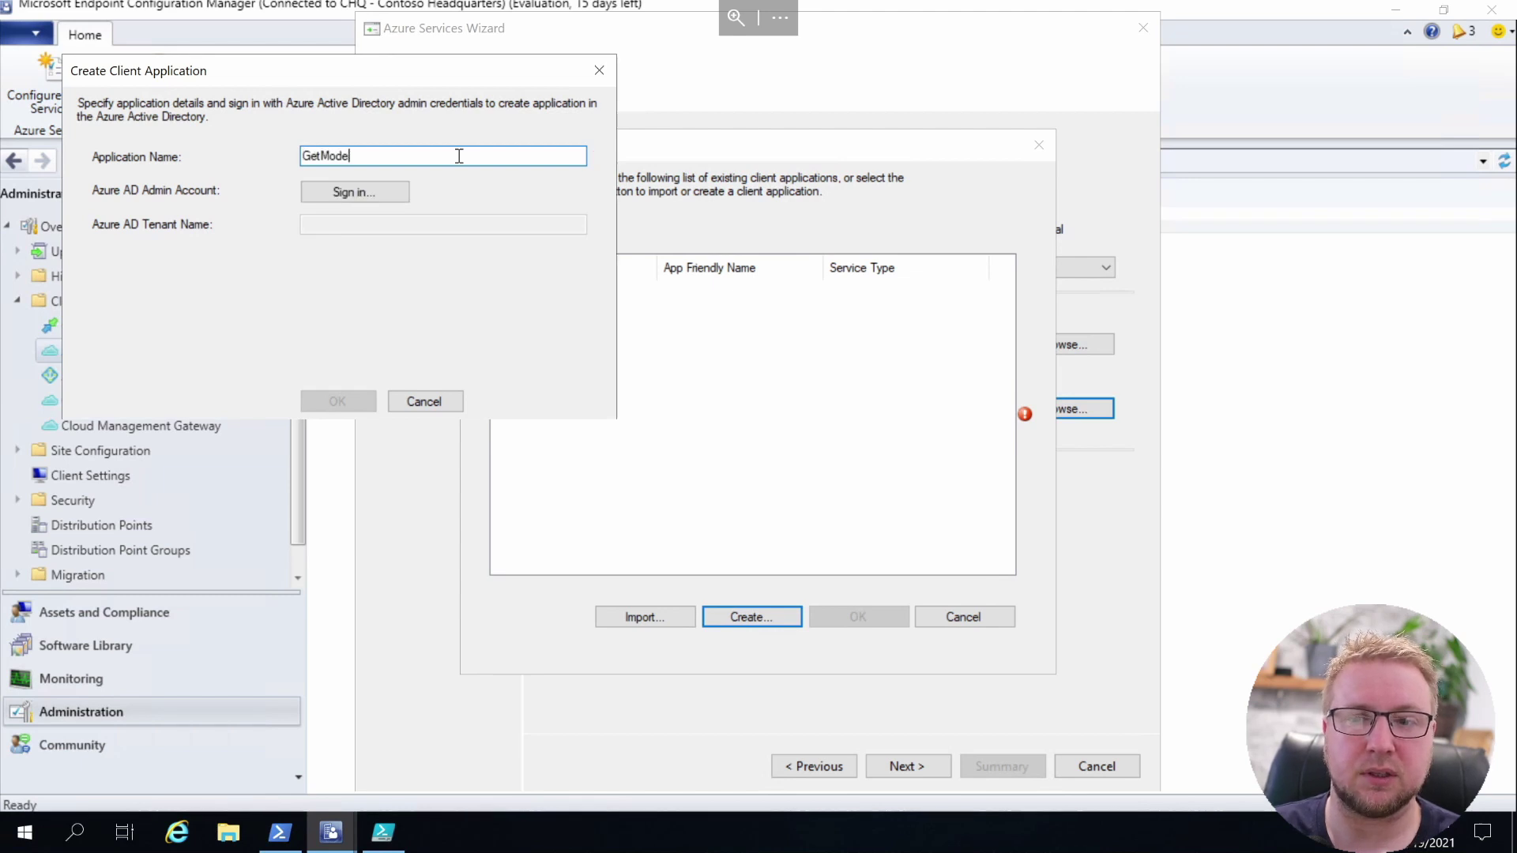
{"action": "type", "text": "mClientApp"}
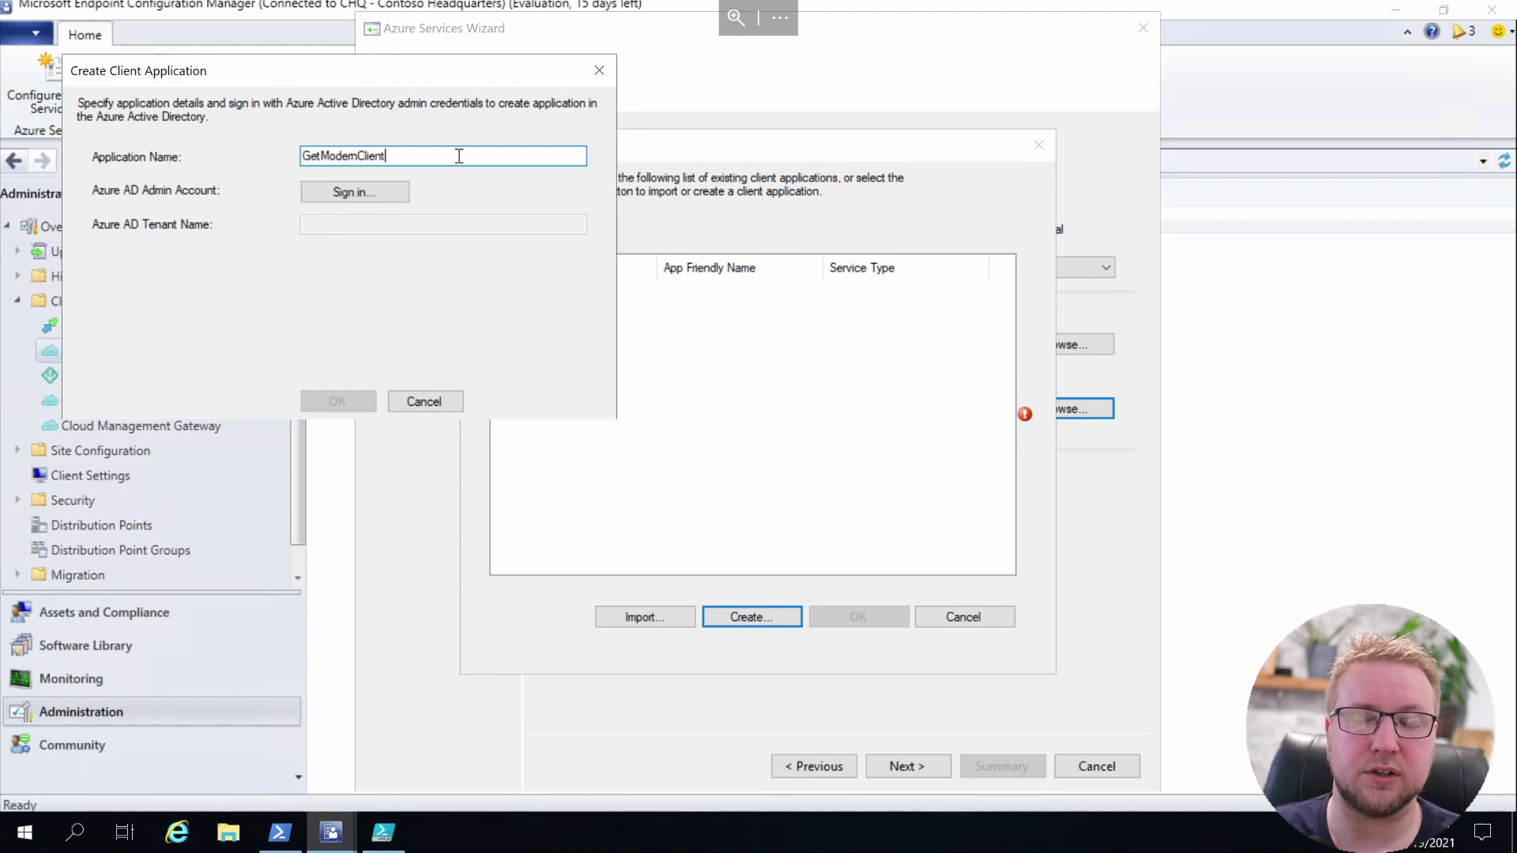
{"action": "left_click", "coordinate": [350, 198]}
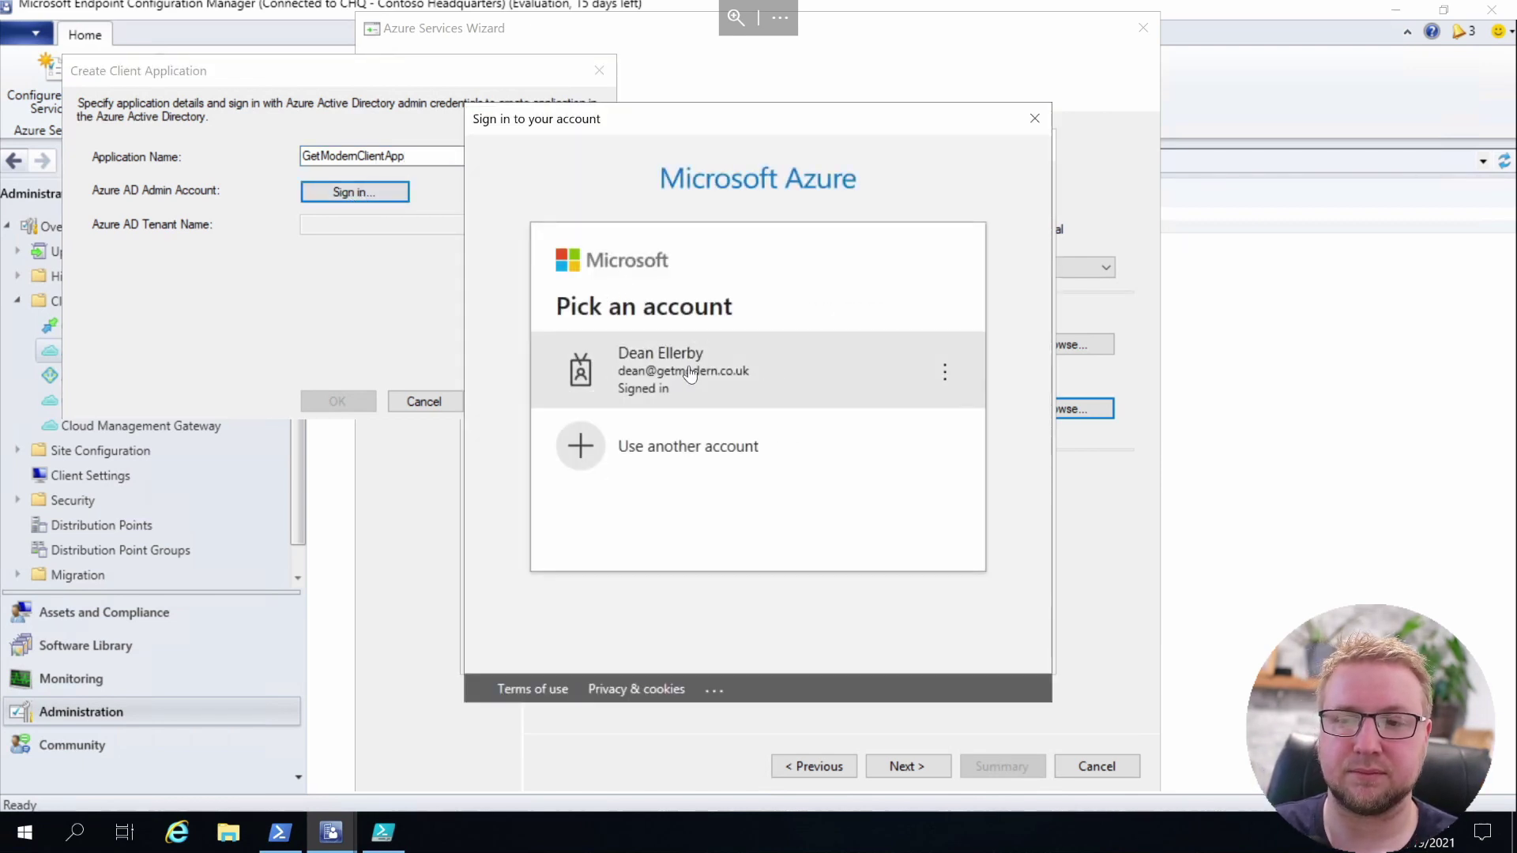
{"action": "left_click", "coordinate": [686, 373]}
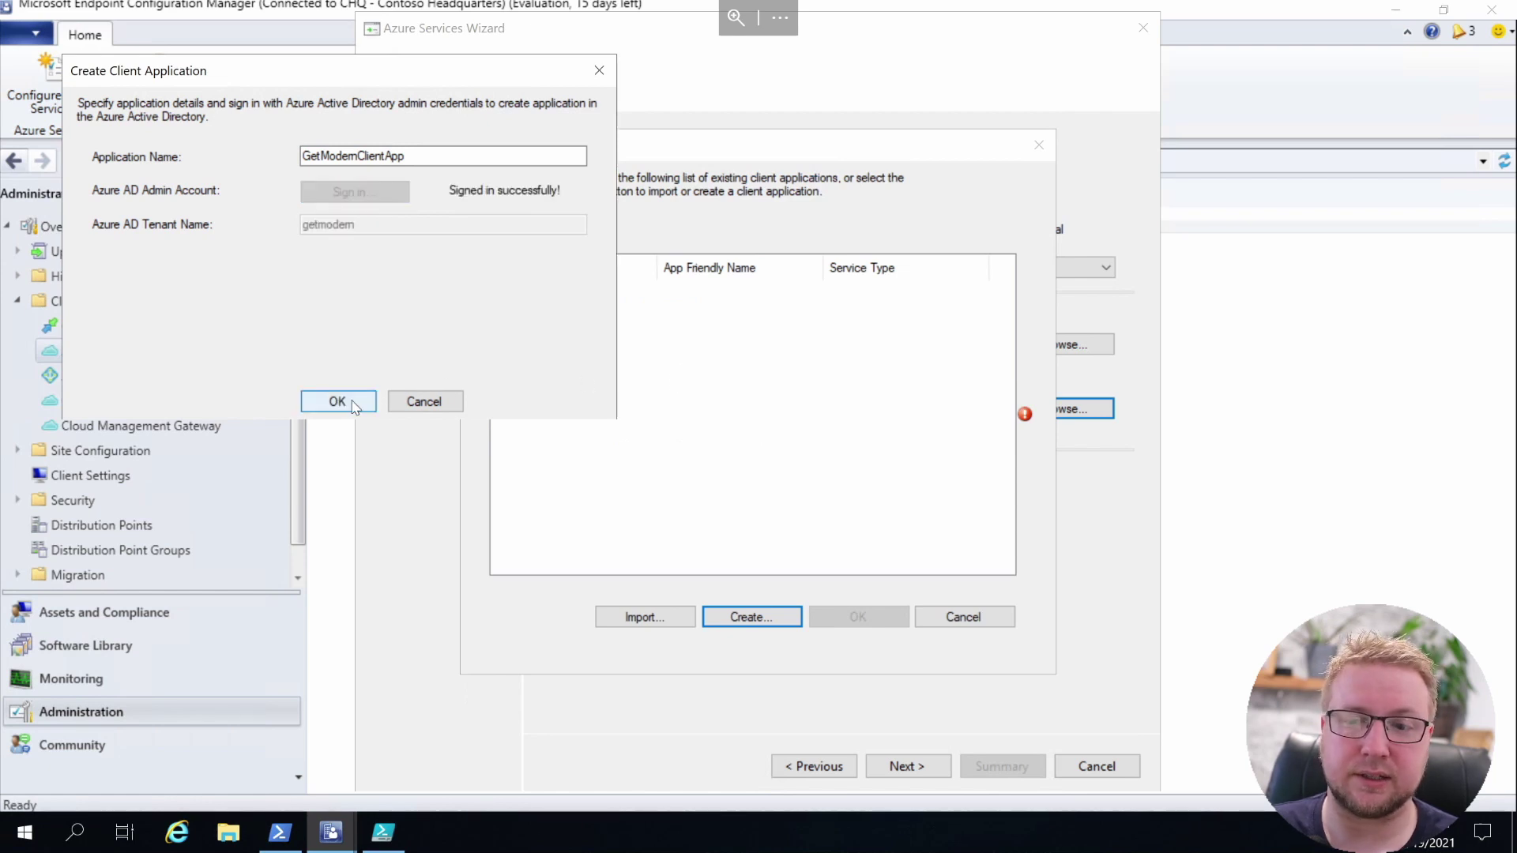
{"action": "left_click", "coordinate": [353, 403]}
{"action": "left_click", "coordinate": [833, 622]}
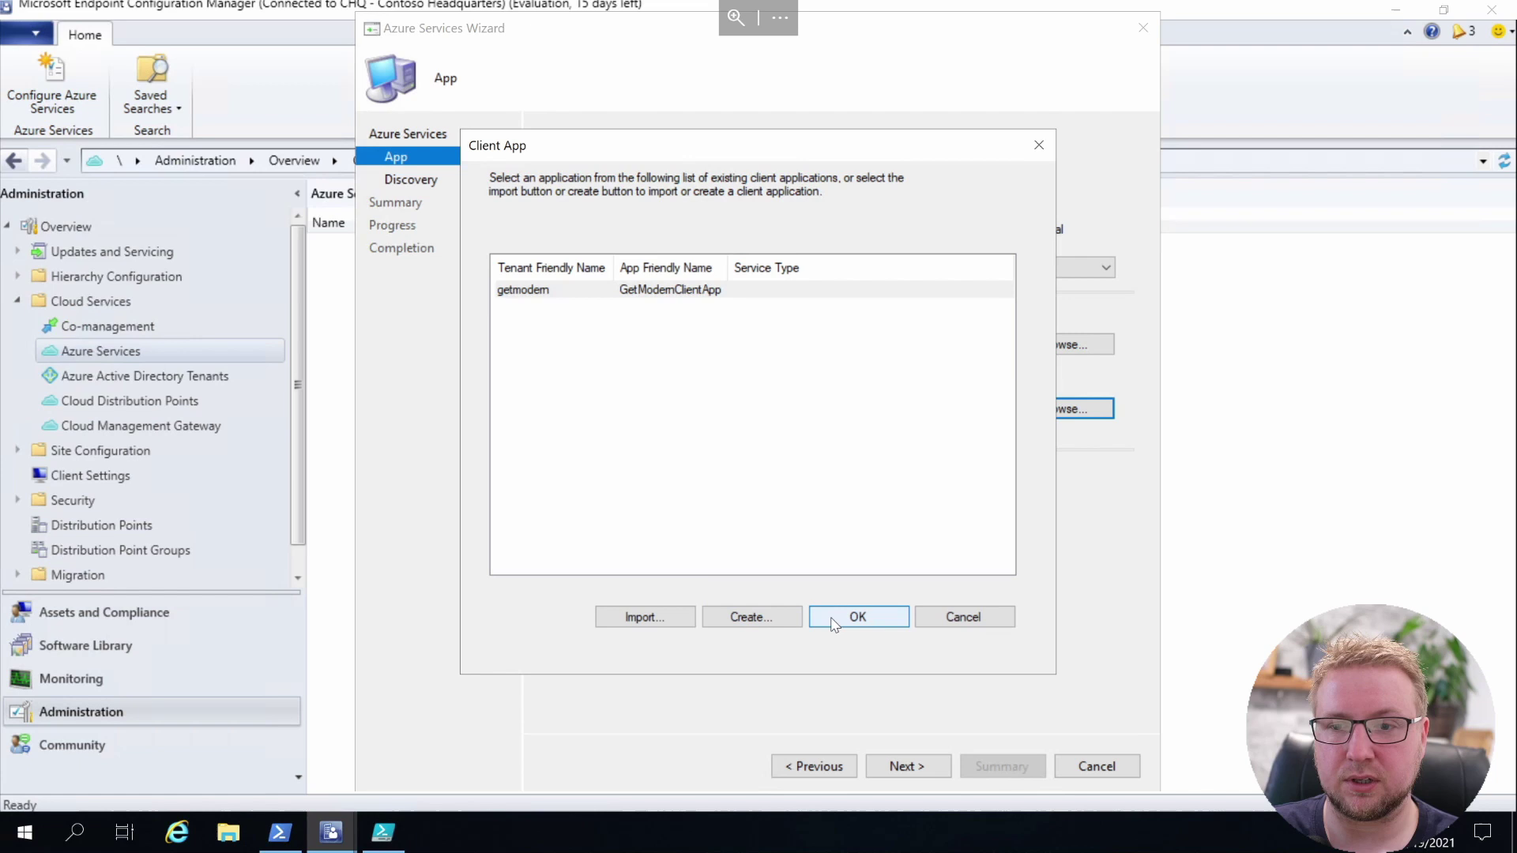
{"action": "left_click", "coordinate": [834, 621]}
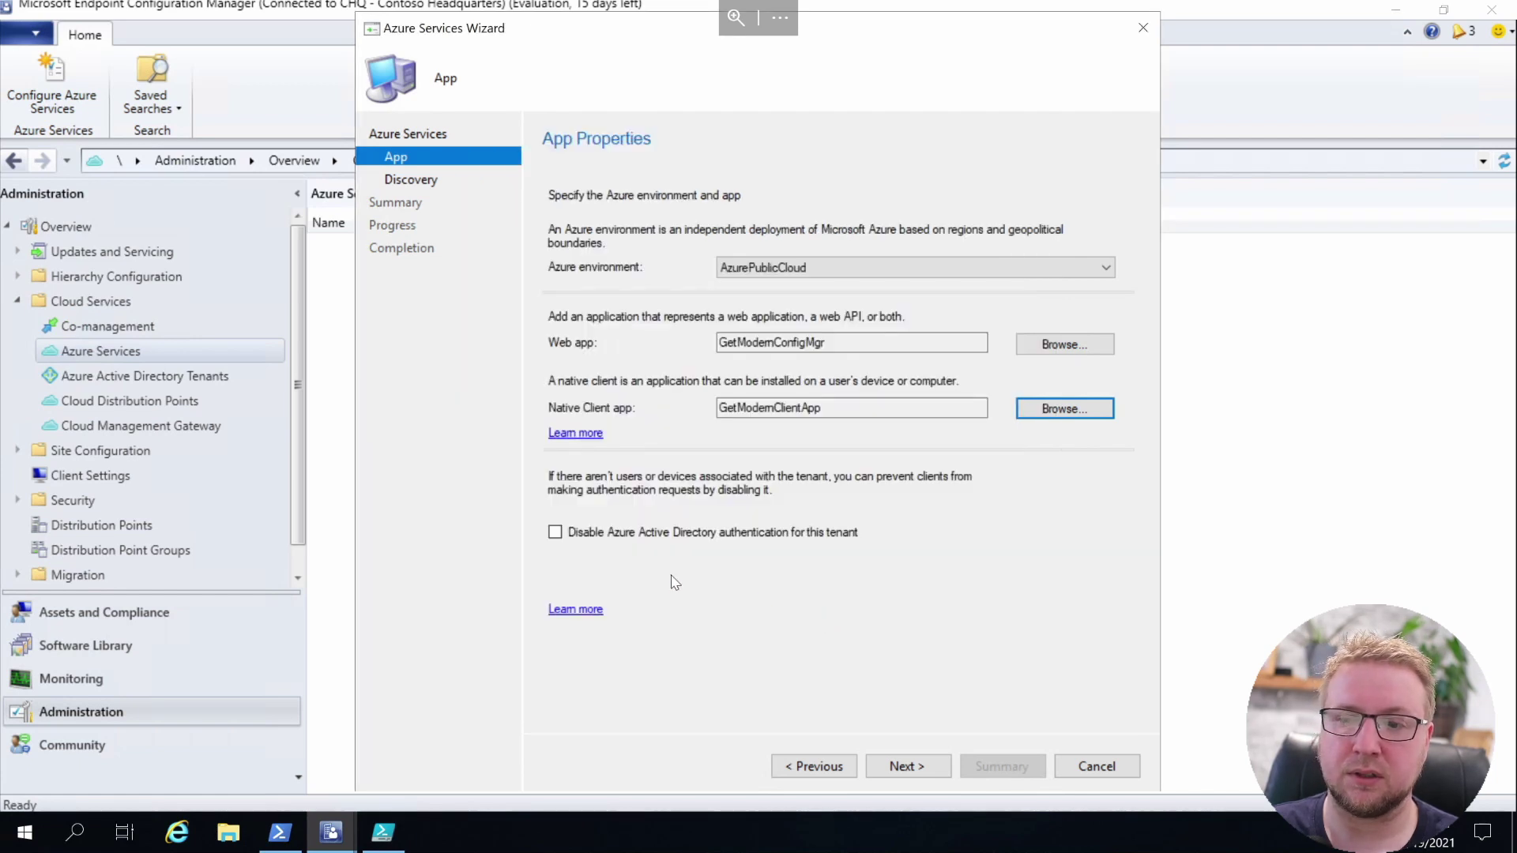
Review the user and group discovery settings without changes and continue to the summary
{"action": "left_click", "coordinate": [927, 773]}
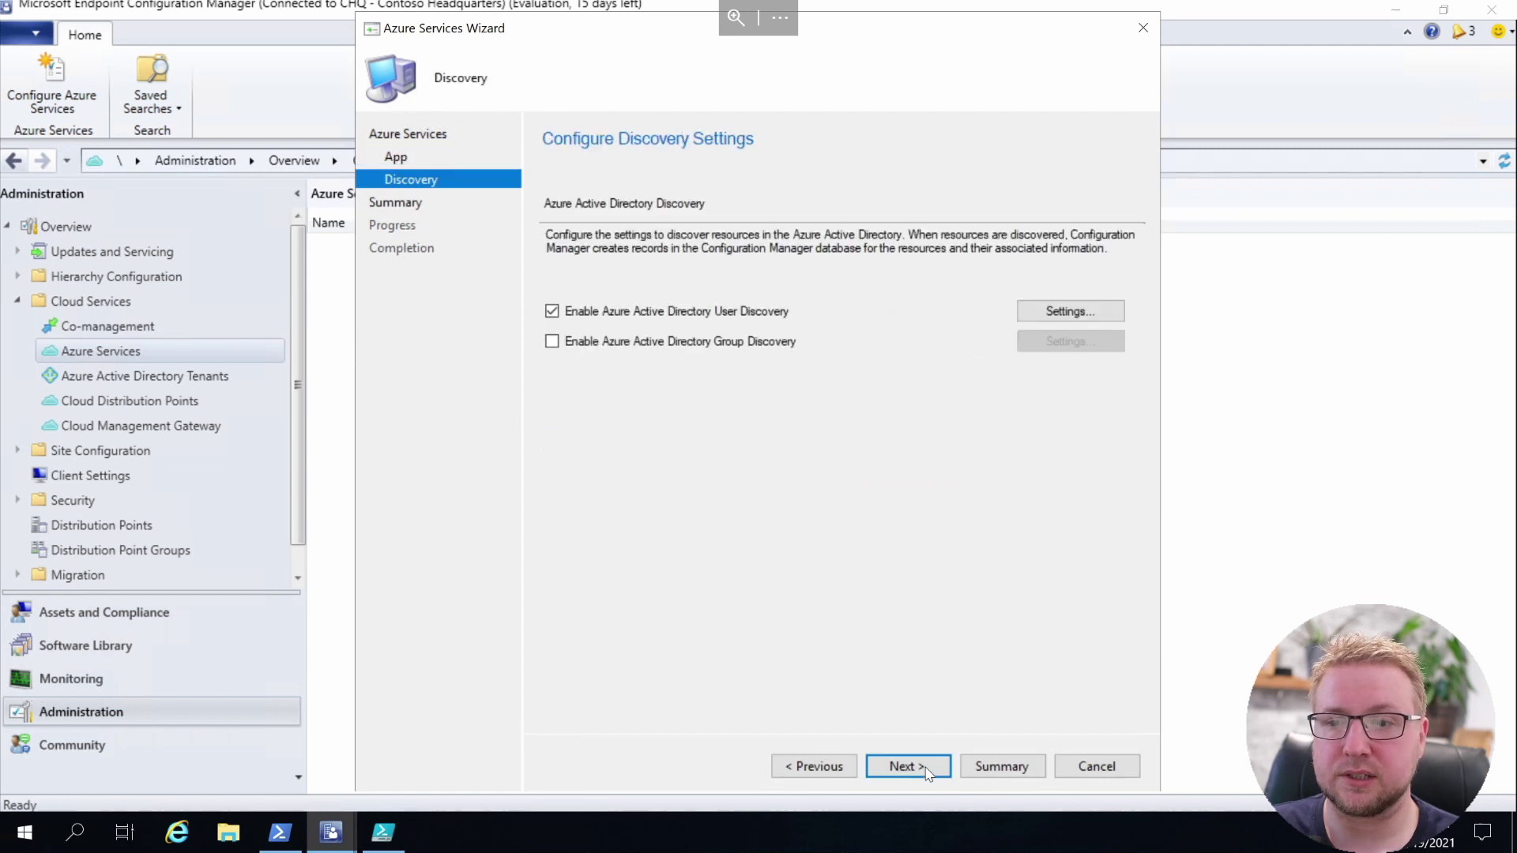
{"action": "left_click", "coordinate": [740, 353]}
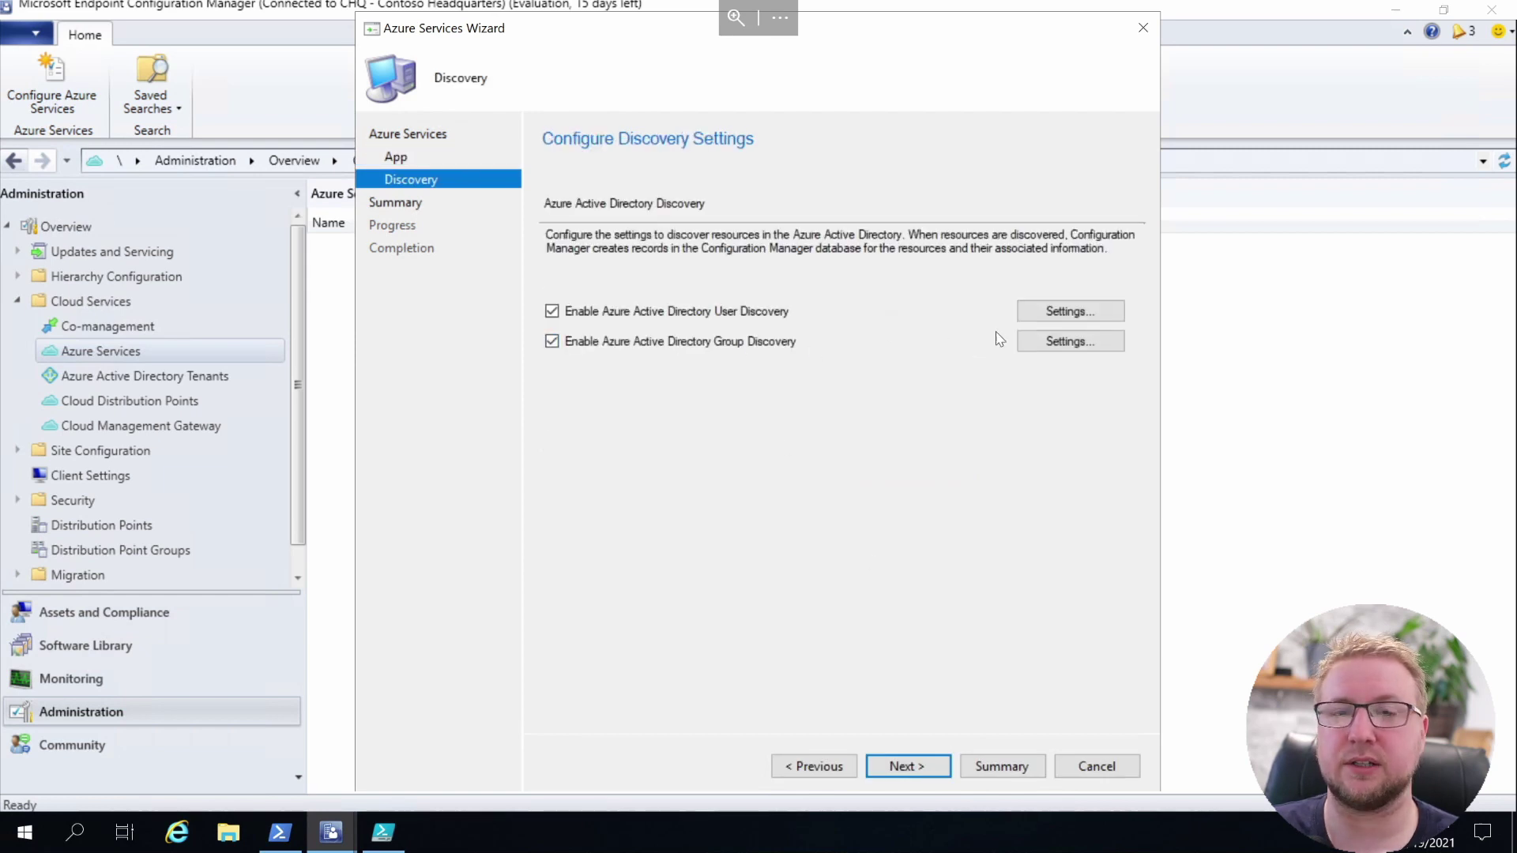
{"action": "left_click", "coordinate": [1058, 312]}
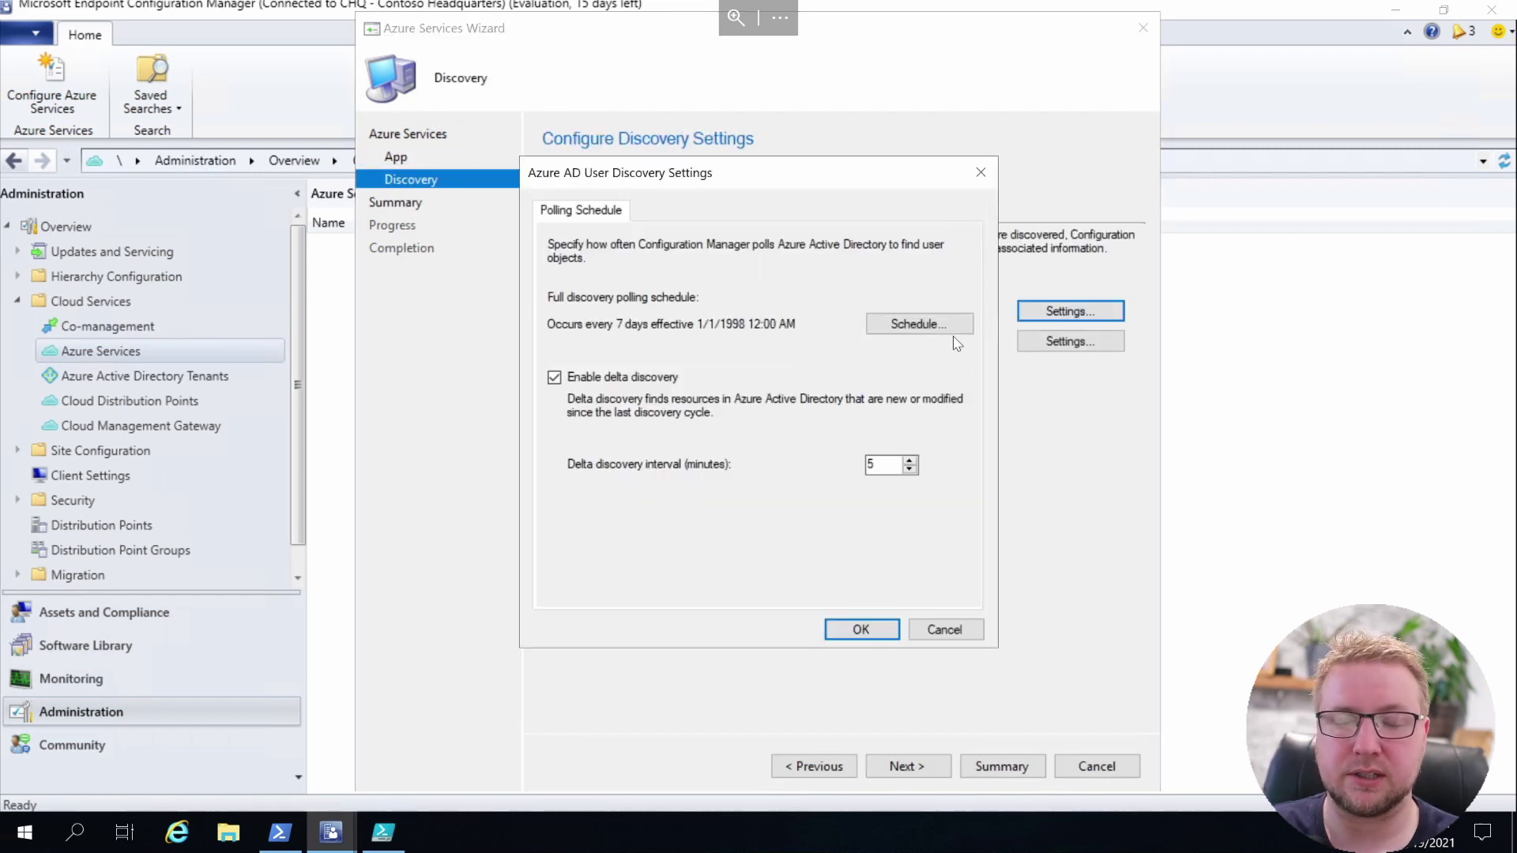
{"action": "left_click", "coordinate": [929, 628]}
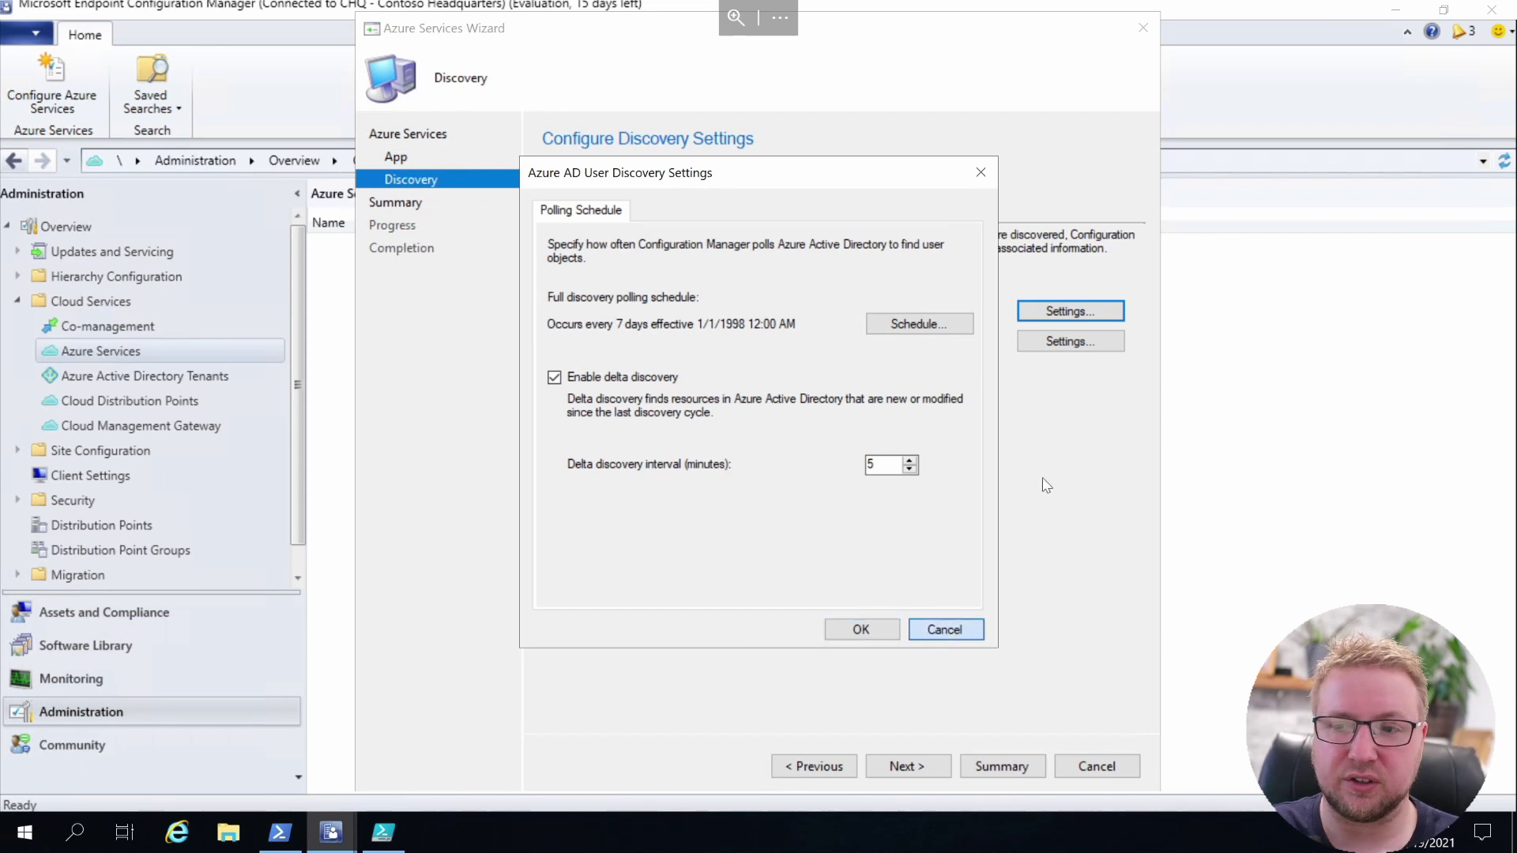
{"action": "left_click", "coordinate": [1079, 342]}
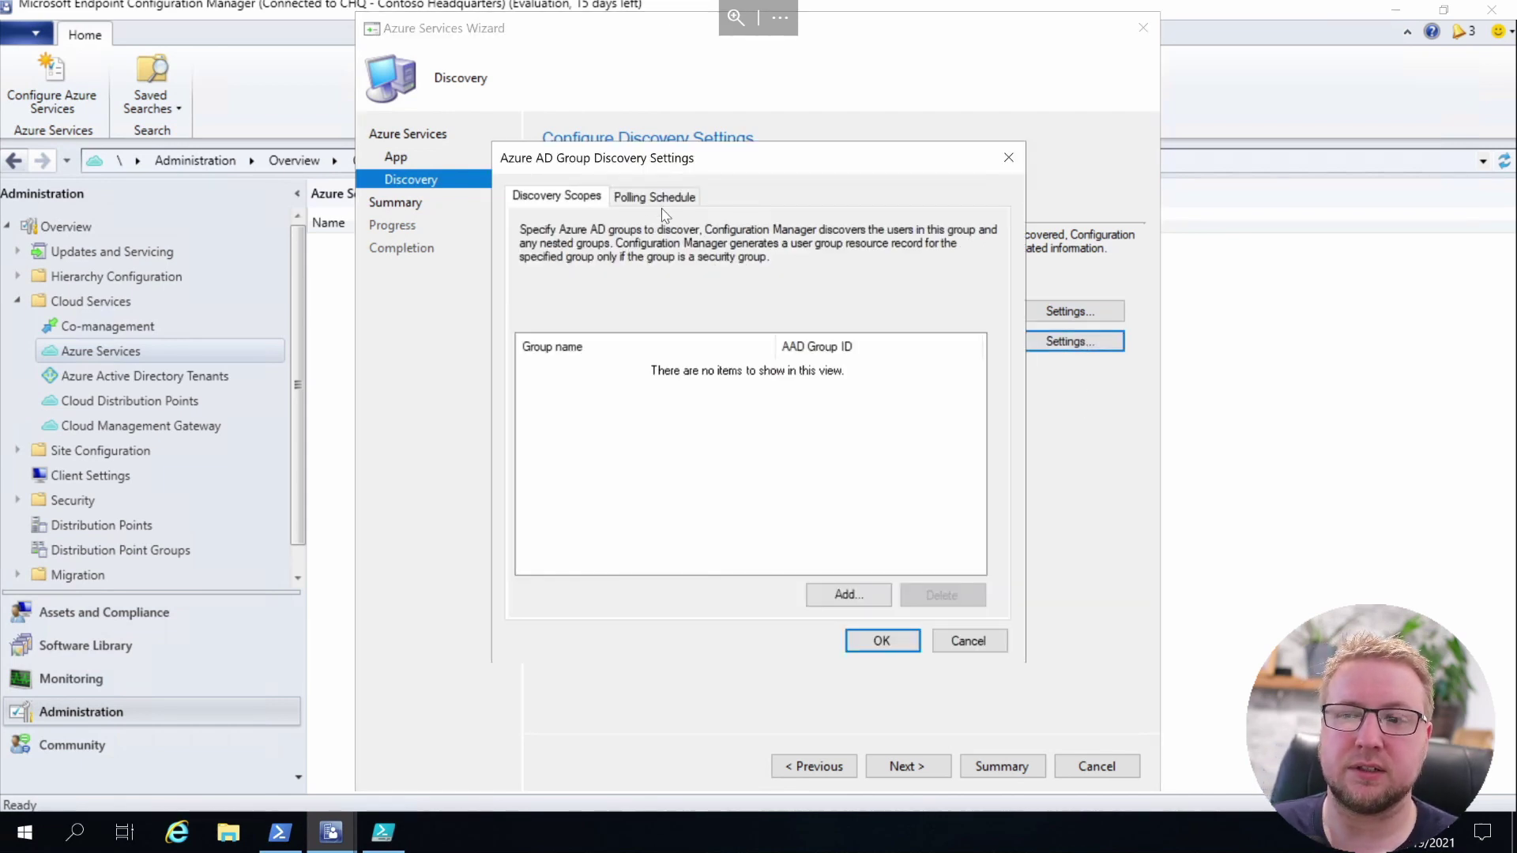
{"action": "left_click", "coordinate": [973, 643]}
{"action": "left_click", "coordinate": [928, 770]}
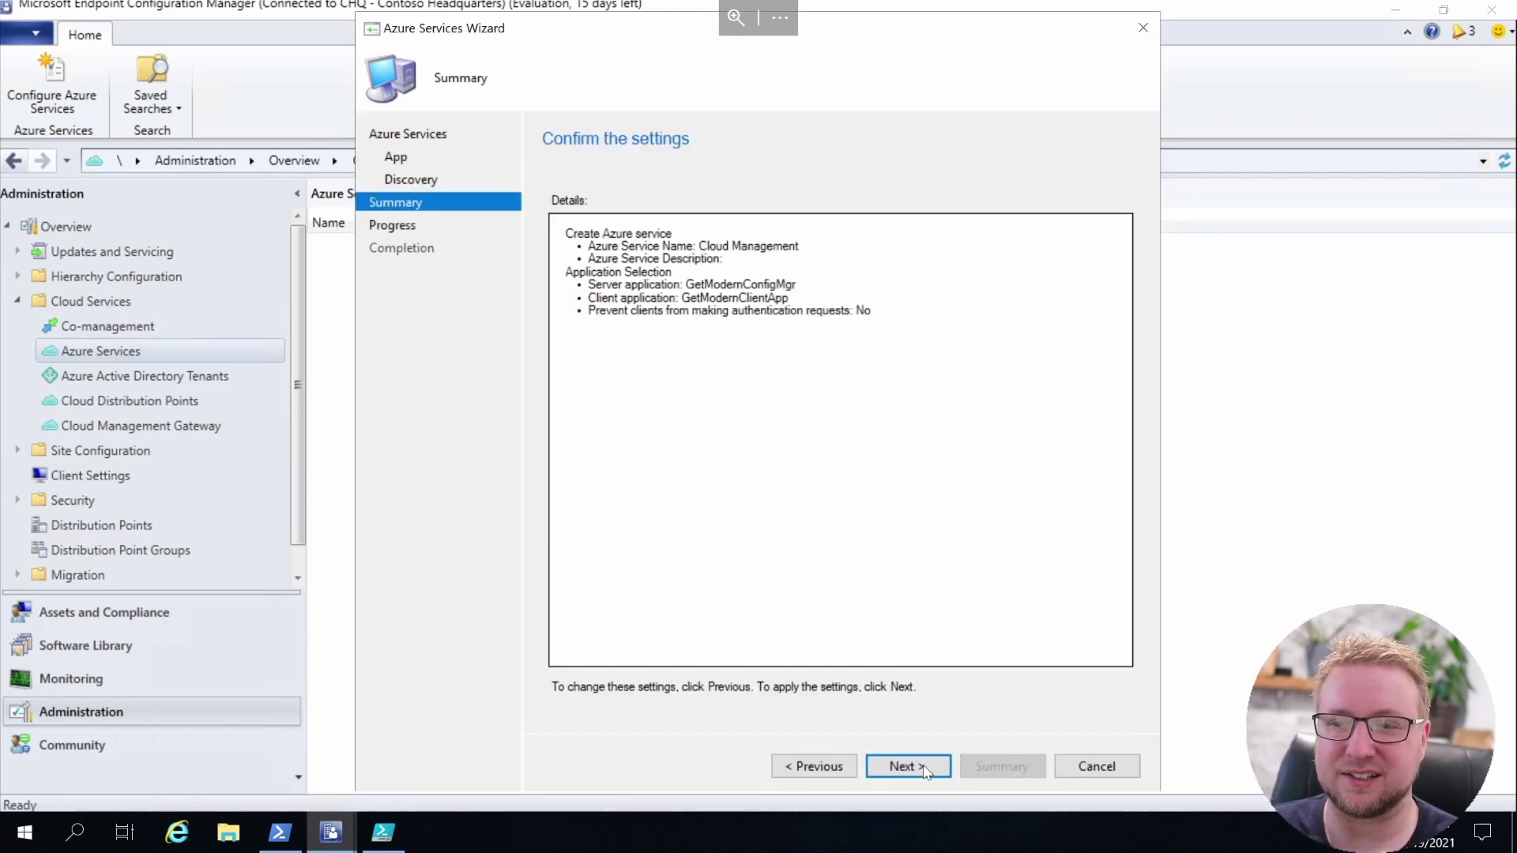
Apply the Cloud Management service settings and close the completed wizard
{"action": "left_click", "coordinate": [926, 772]}
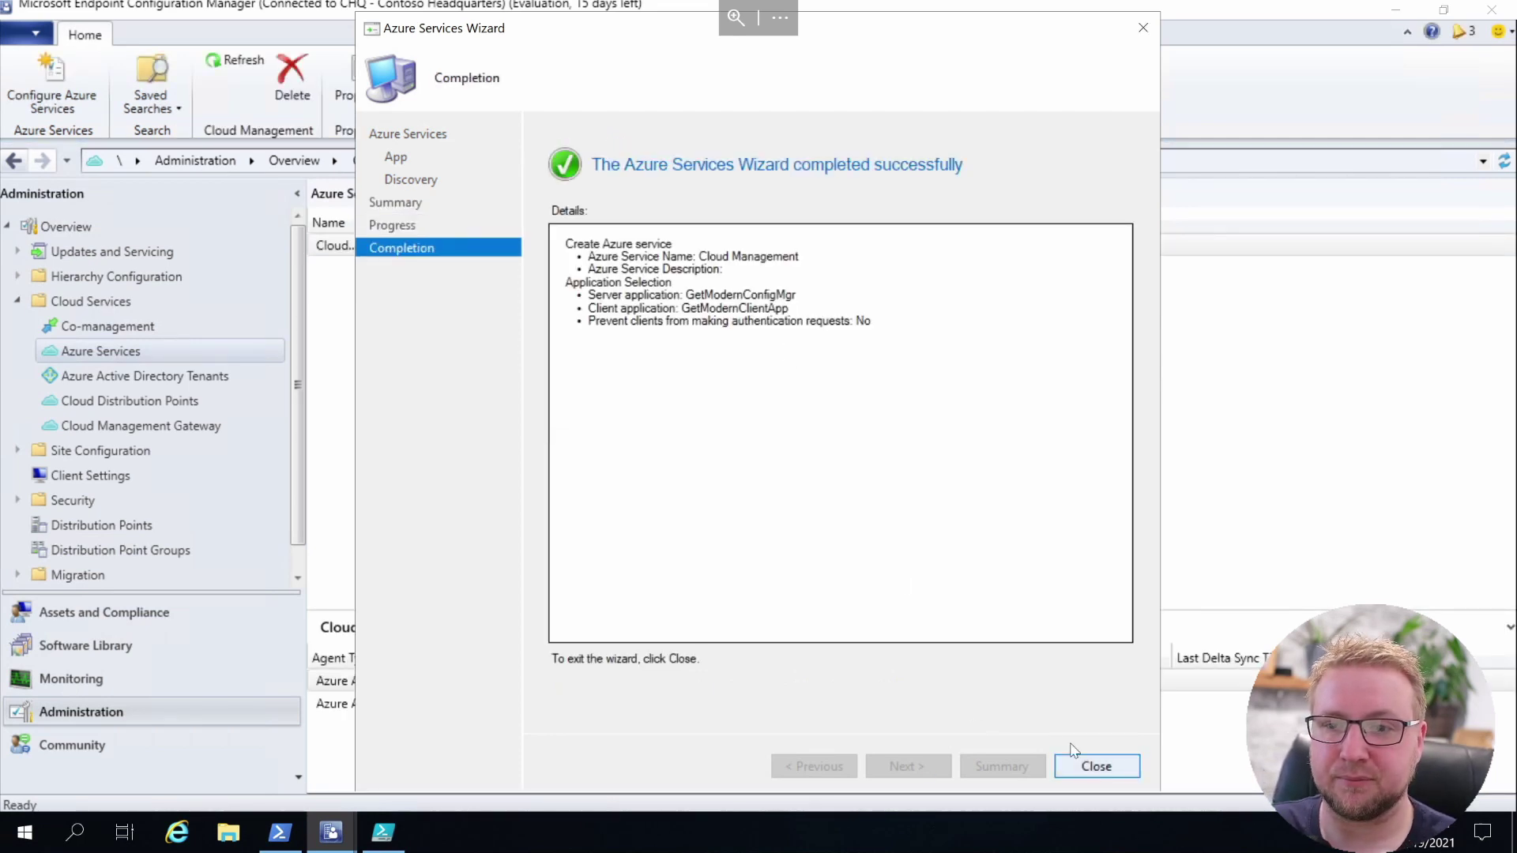
{"action": "left_click", "coordinate": [1094, 764]}
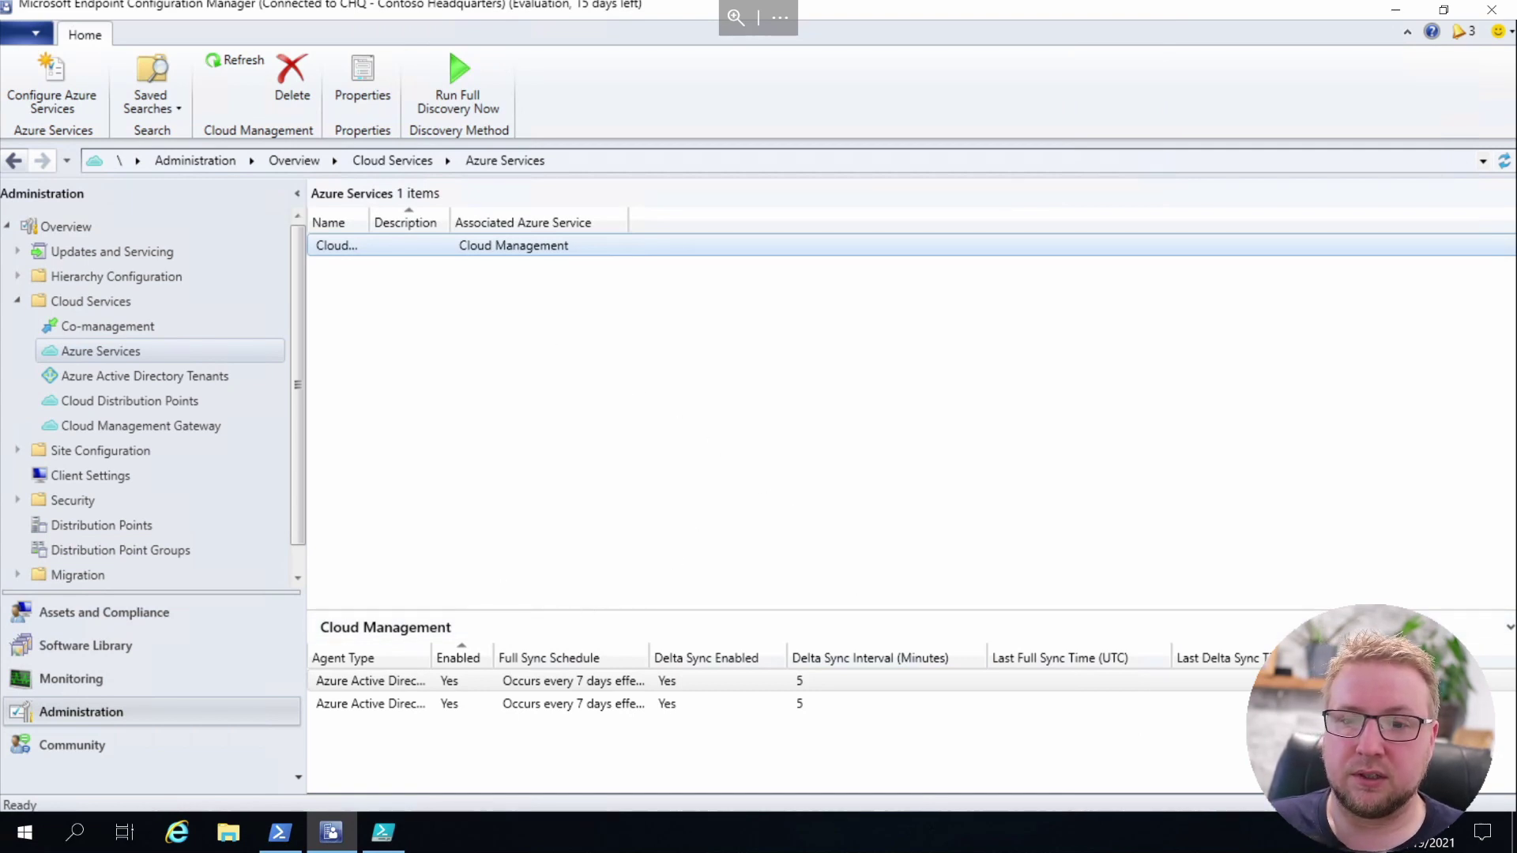
Widen the navigation pane and inspect the getmodern tenant under Azure Active Directory Tenants
{"action": "left_click_drag", "start_coordinate": [304, 395], "coordinate": [417, 395]}
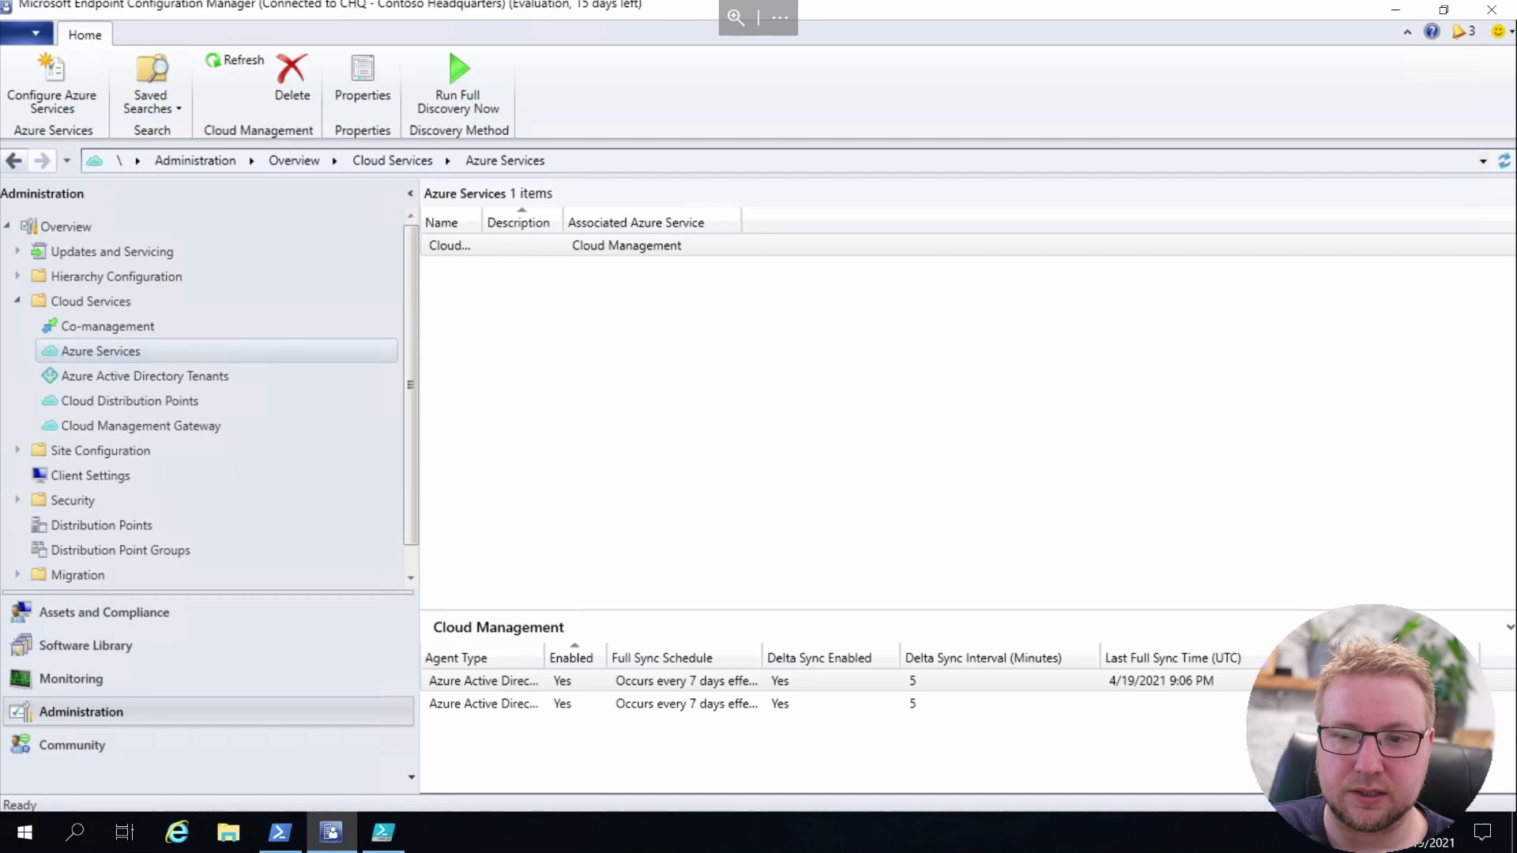
{"action": "left_click", "coordinate": [252, 376]}
{"action": "left_click", "coordinate": [613, 249]}
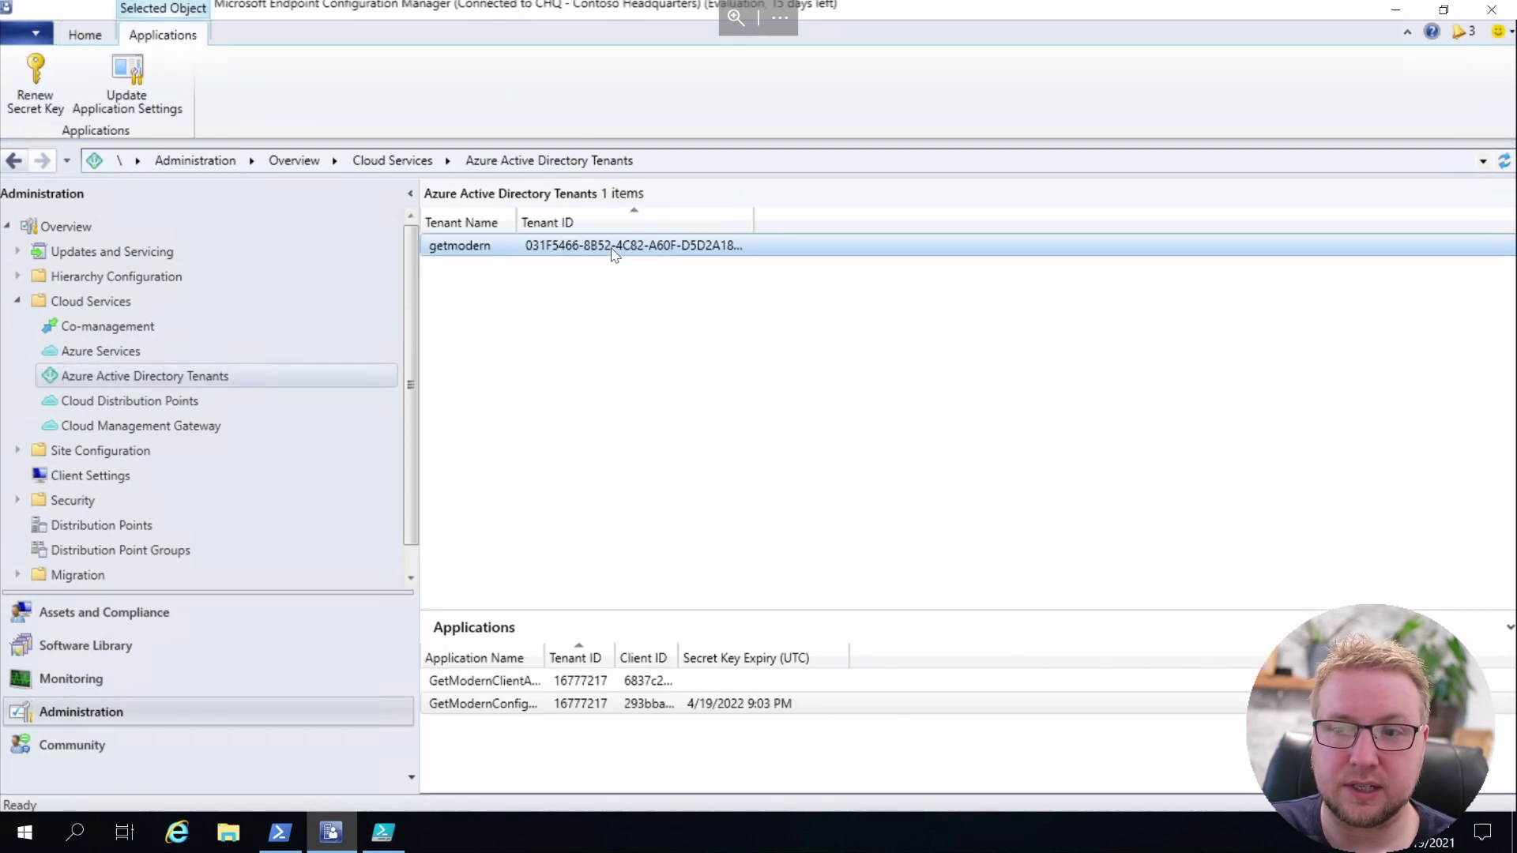
{"action": "right_click", "coordinate": [616, 251]}
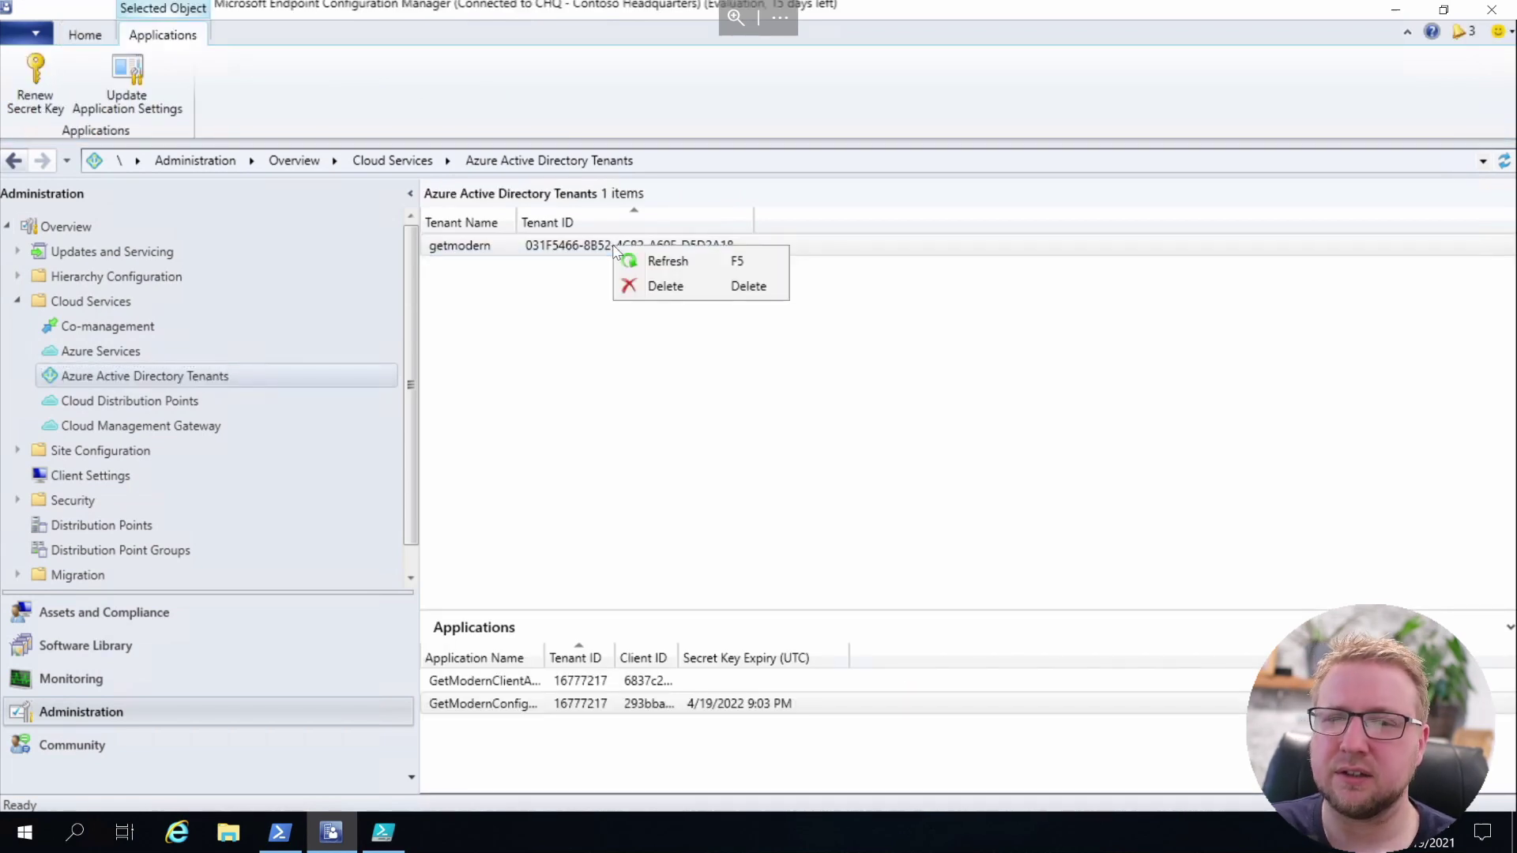
{"action": "left_click", "coordinate": [672, 262]}
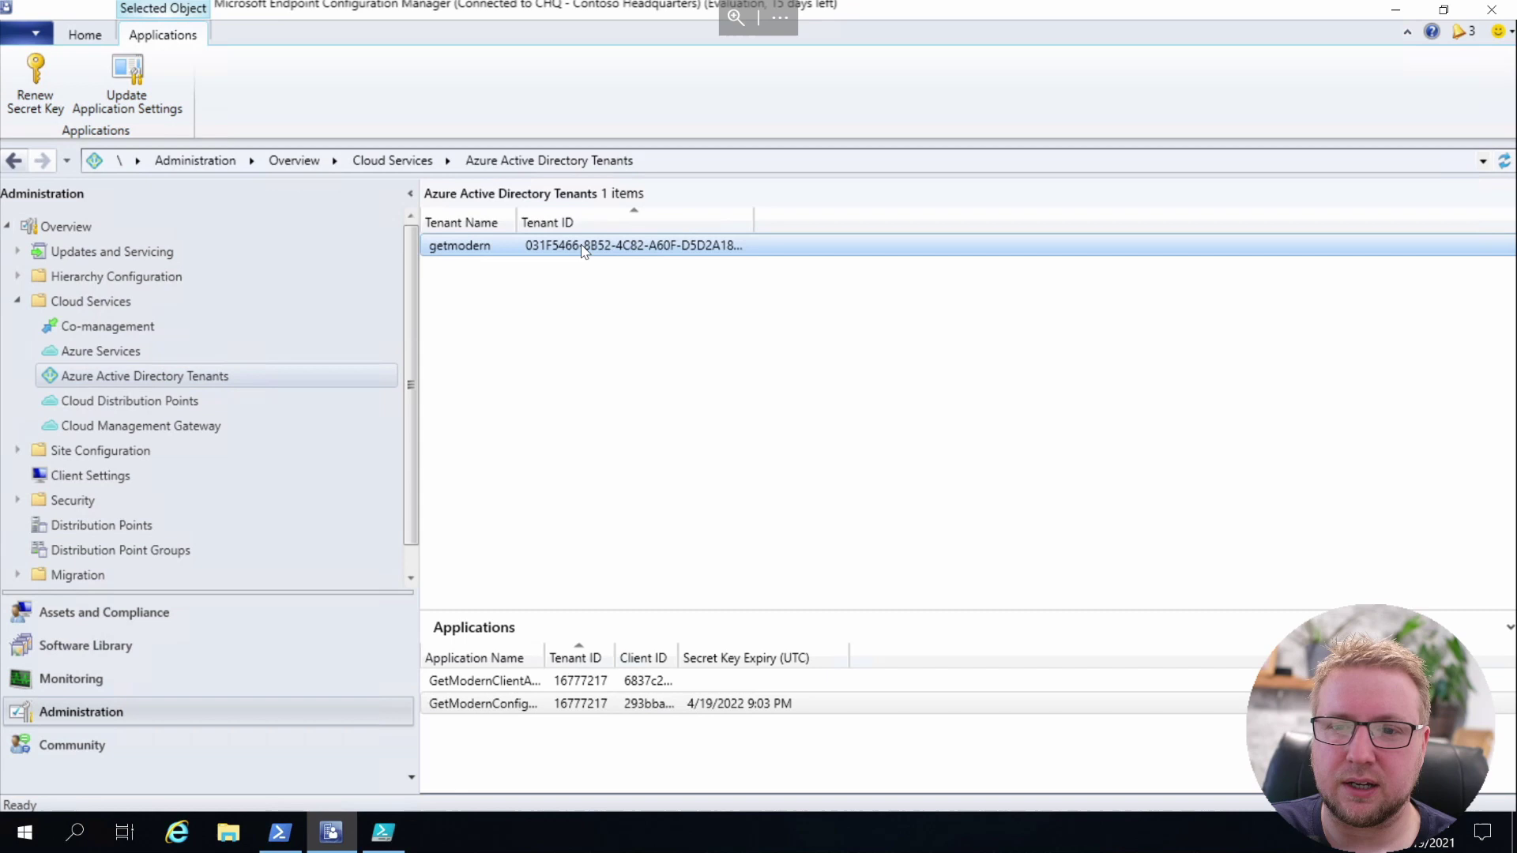
{"action": "left_click_drag", "start_coordinate": [754, 221], "coordinate": [730, 221]}
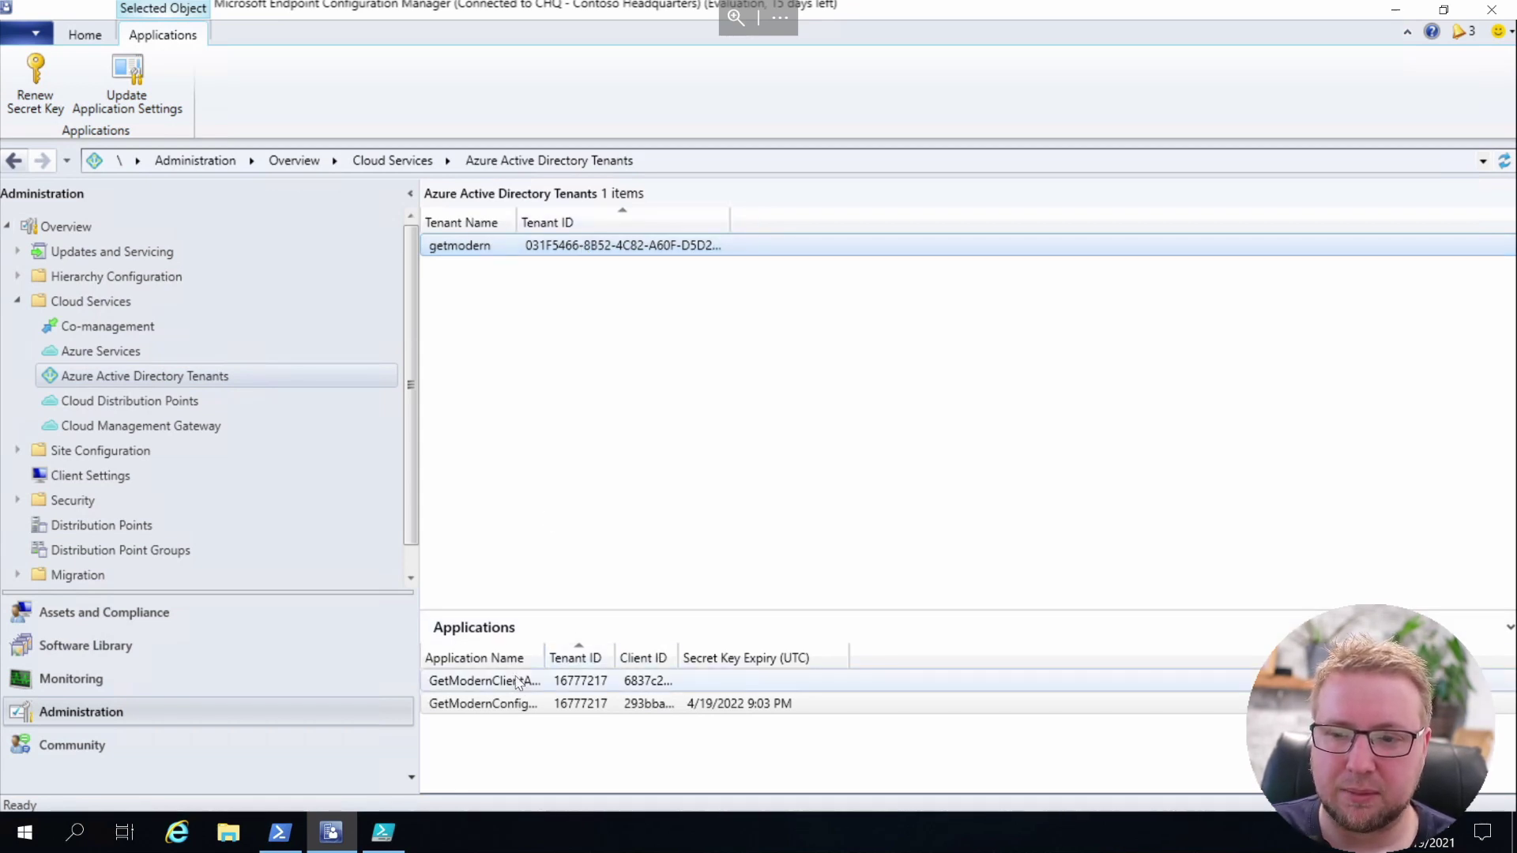
Open Users under Assets and Compliance and select a discovered getmodern user account
{"action": "left_click", "coordinate": [107, 614]}
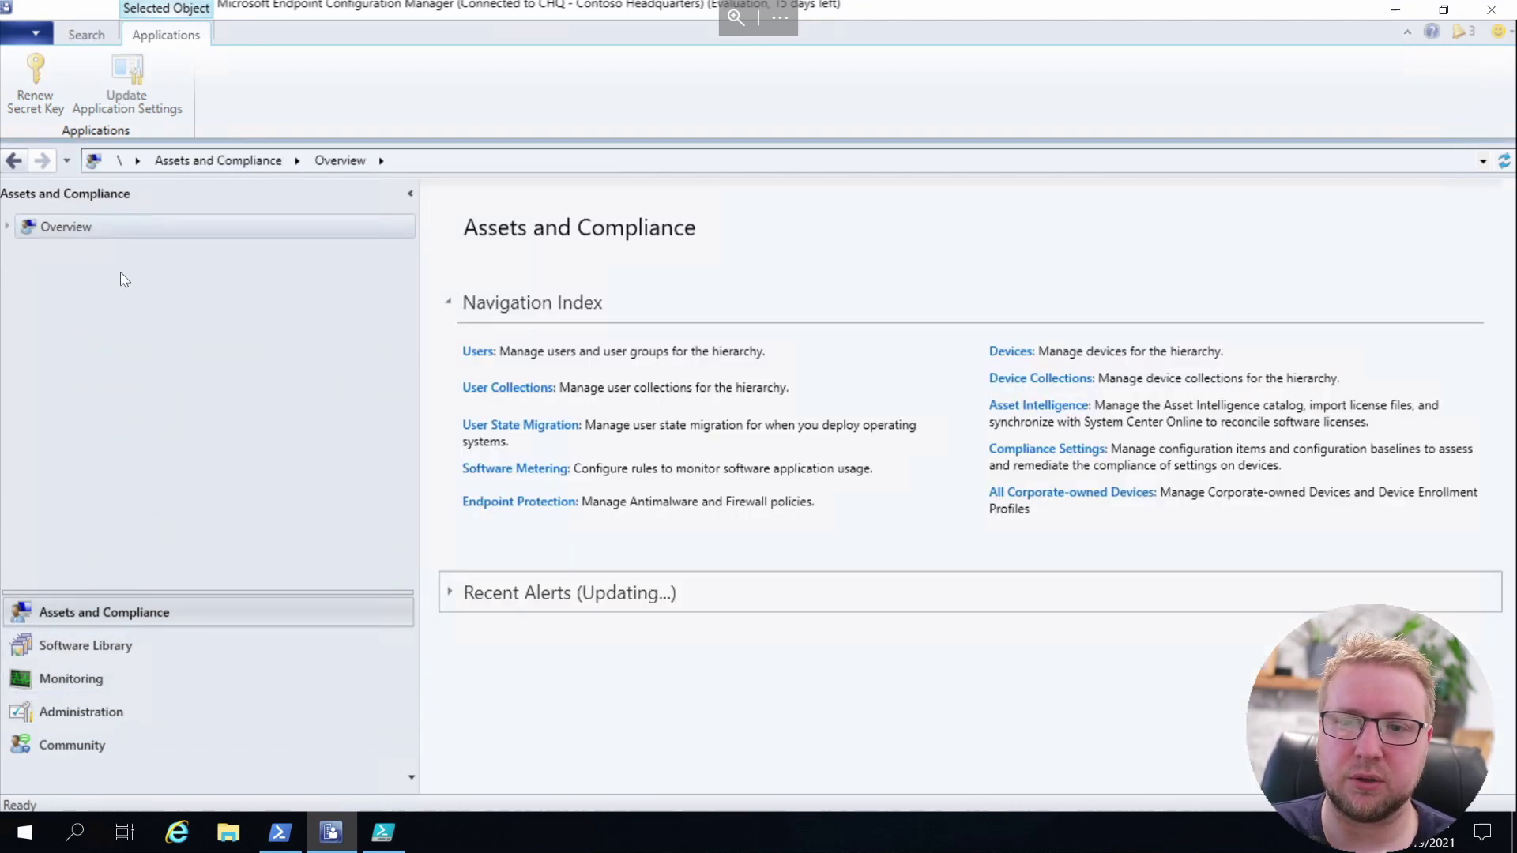
{"action": "left_click", "coordinate": [9, 227]}
{"action": "left_click", "coordinate": [47, 252]}
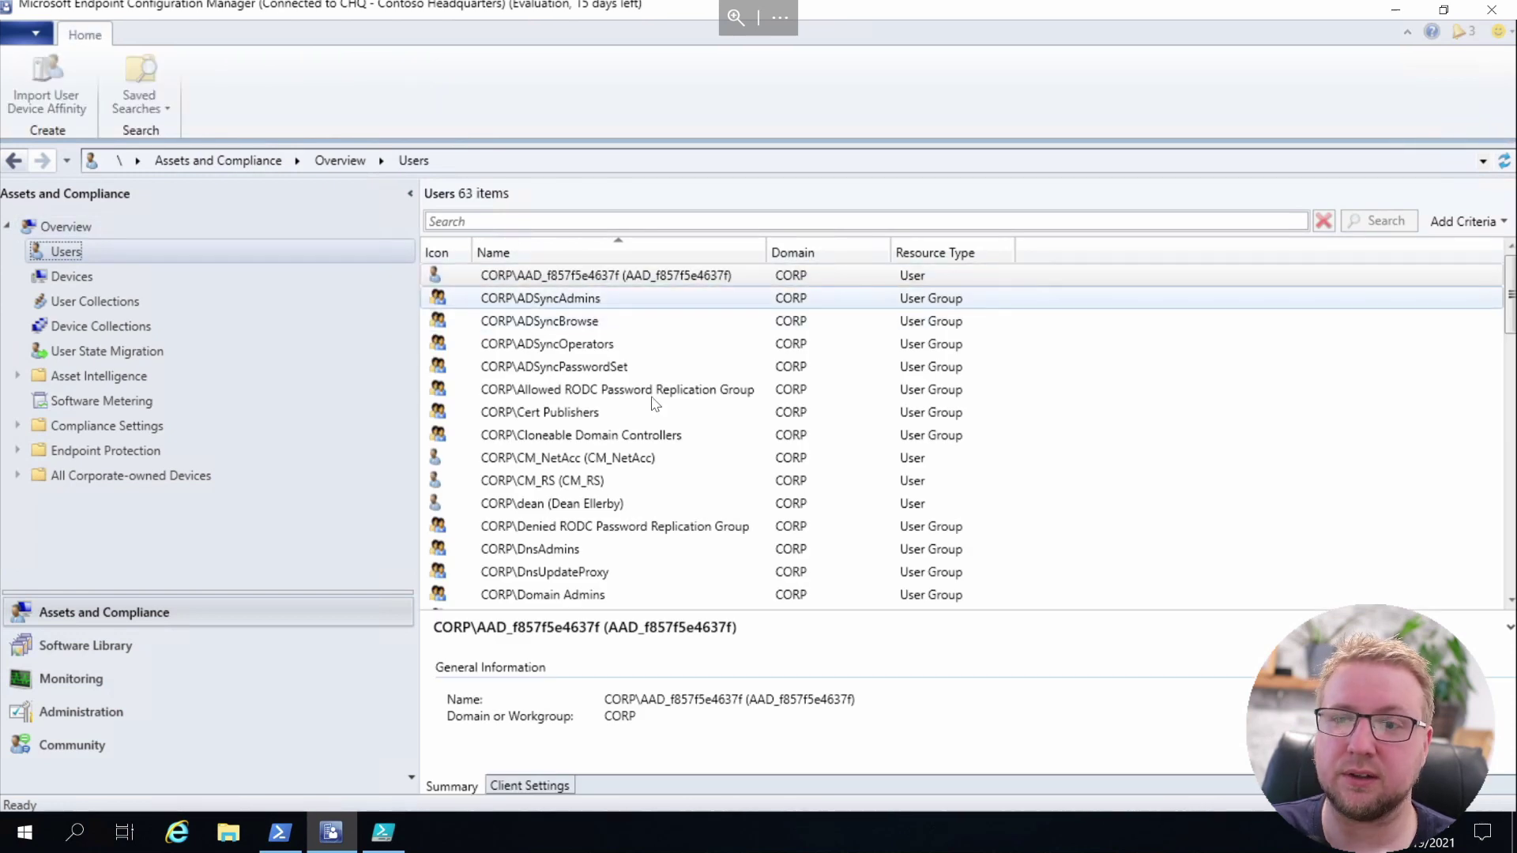
{"action": "scroll", "coordinate": [654, 402], "scroll_direction": "down", "scroll_amount": 5}
{"action": "scroll", "coordinate": [652, 403], "scroll_direction": "down", "scroll_amount": 7}
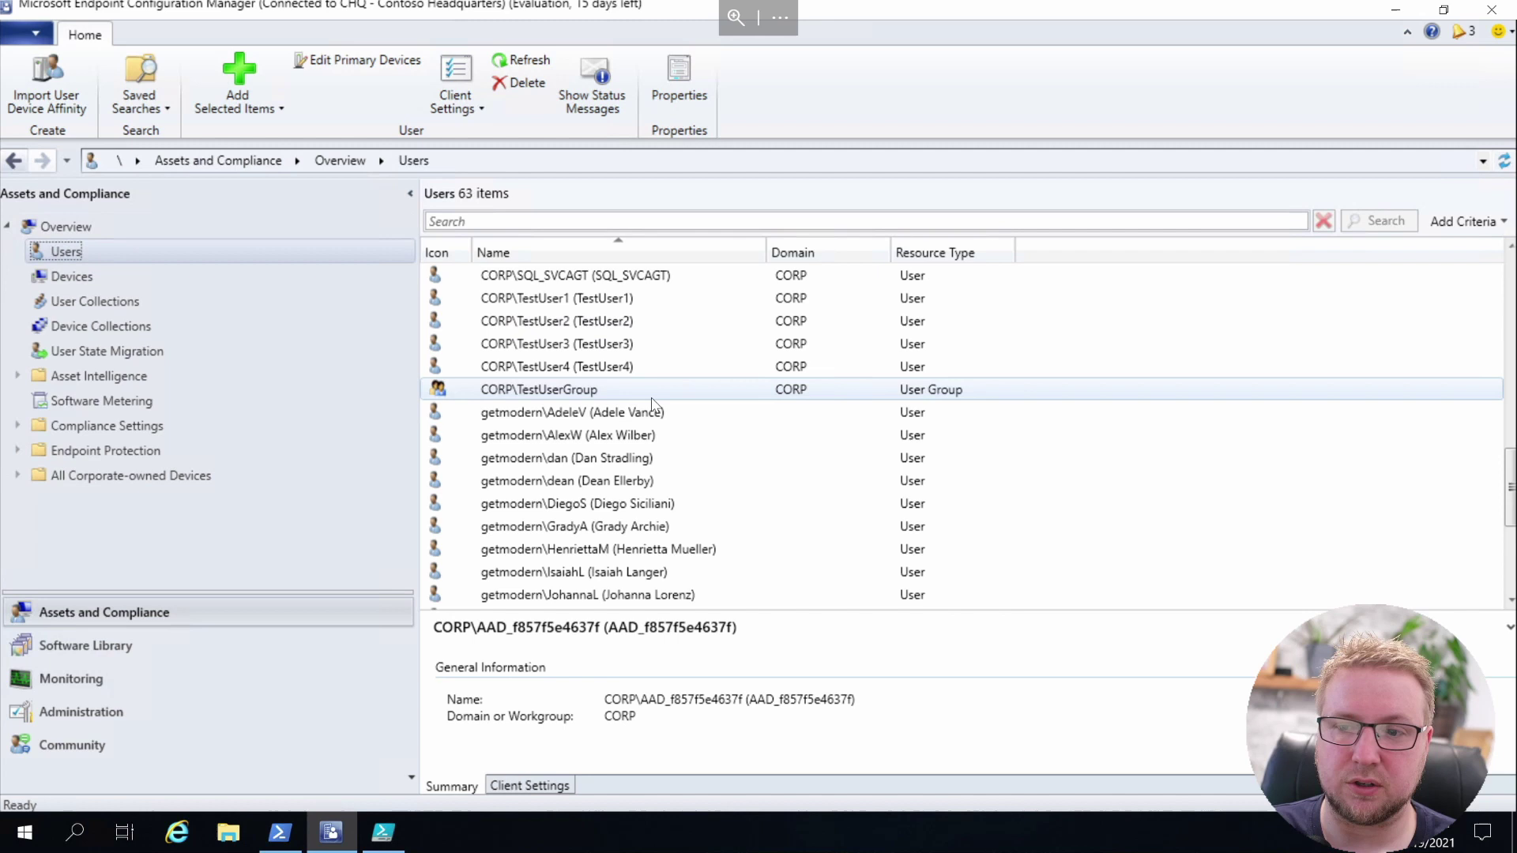
{"action": "scroll", "coordinate": [653, 405], "scroll_direction": "down", "scroll_amount": 1}
{"action": "left_click", "coordinate": [606, 414]}
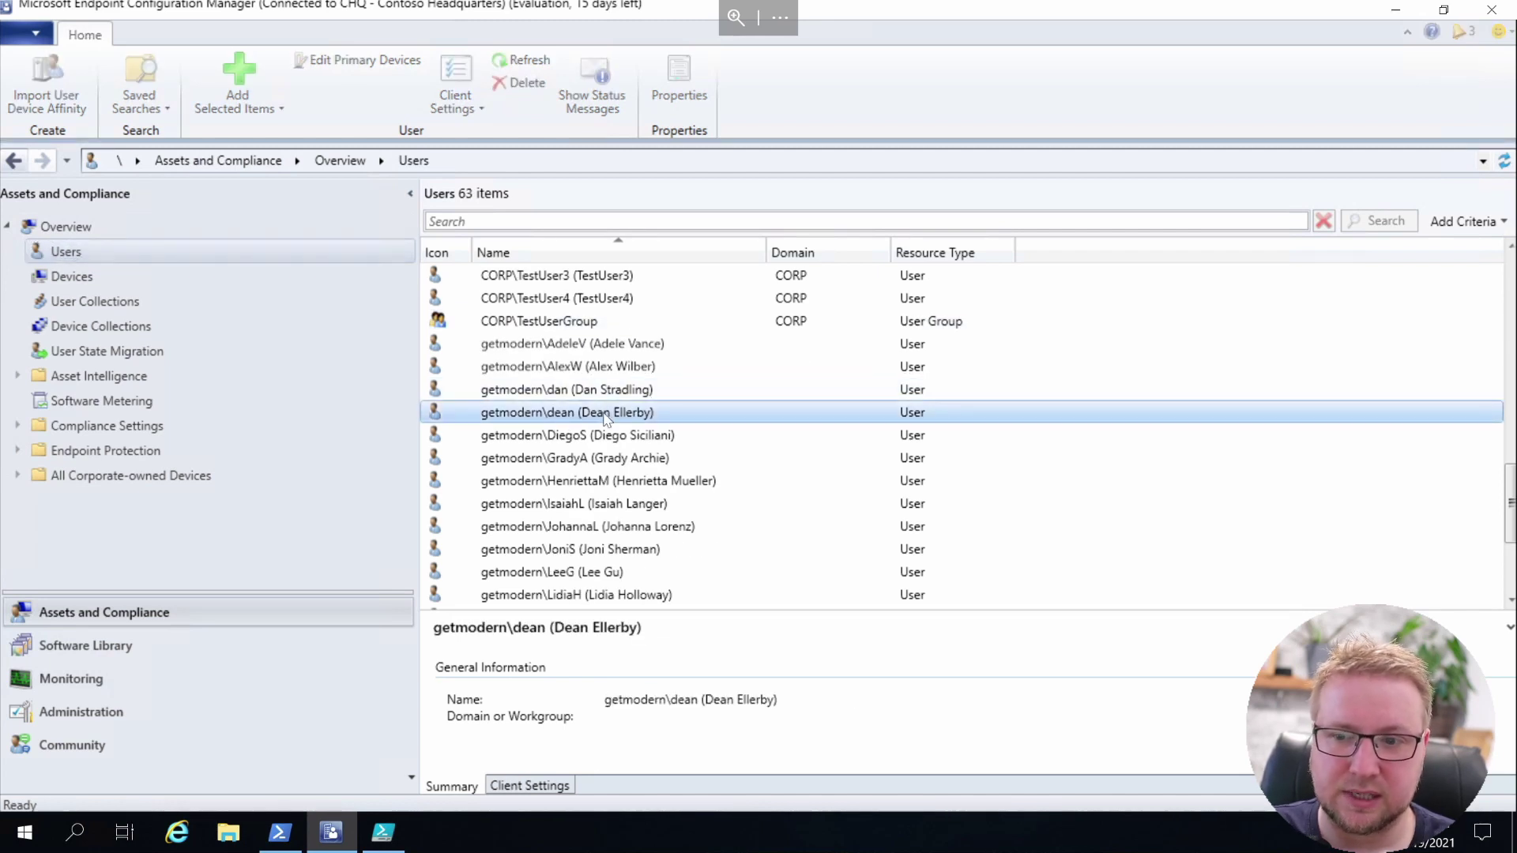
{"action": "right_click", "coordinate": [606, 416]}
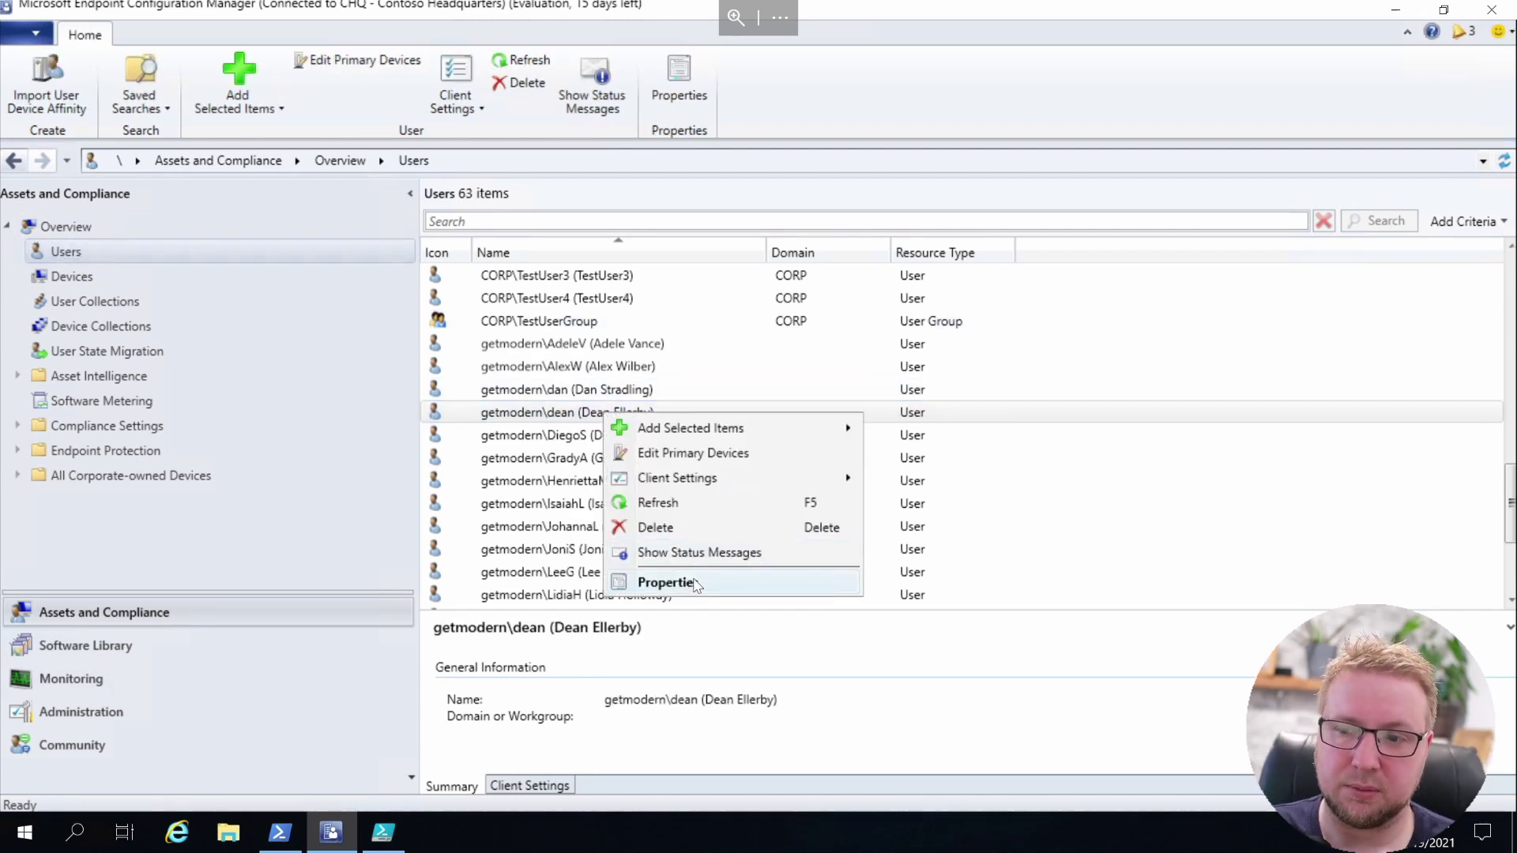
{"action": "left_click", "coordinate": [665, 583]}
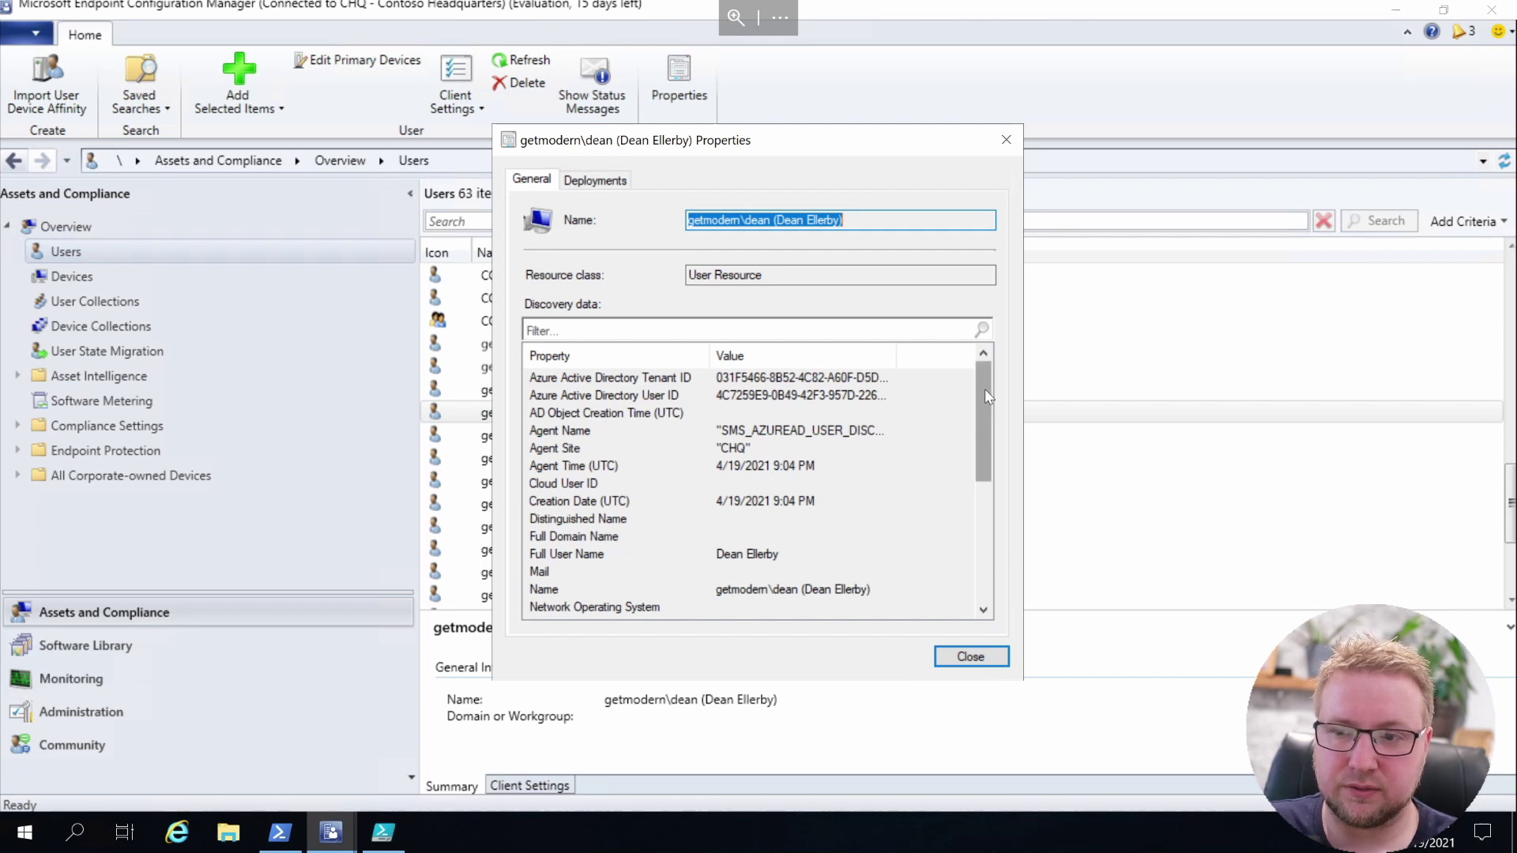
{"action": "left_click_drag", "start_coordinate": [991, 396], "coordinate": [977, 521]}
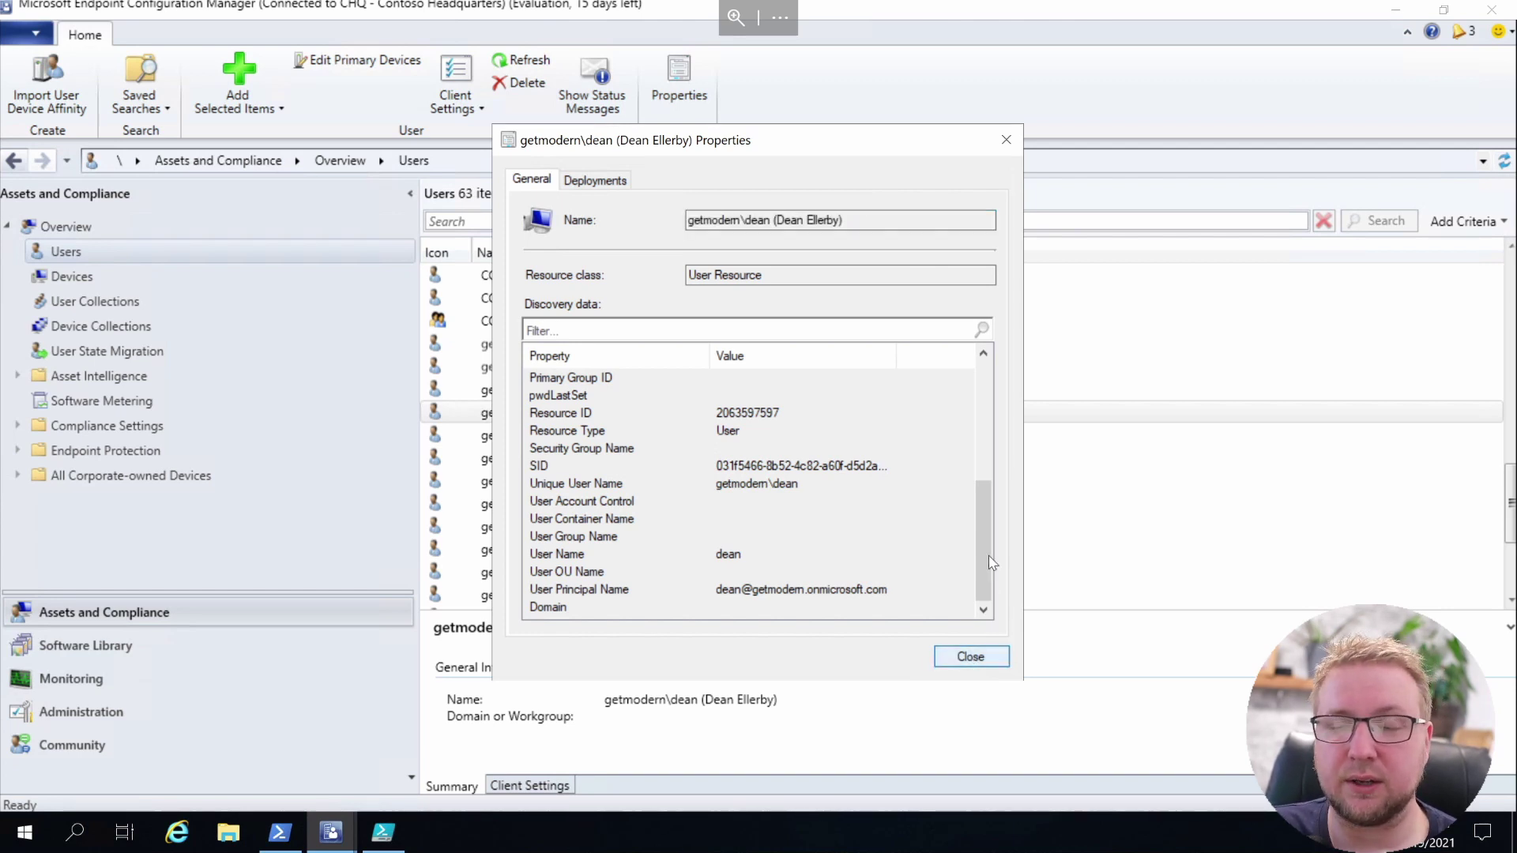
{"action": "left_click", "coordinate": [983, 656]}
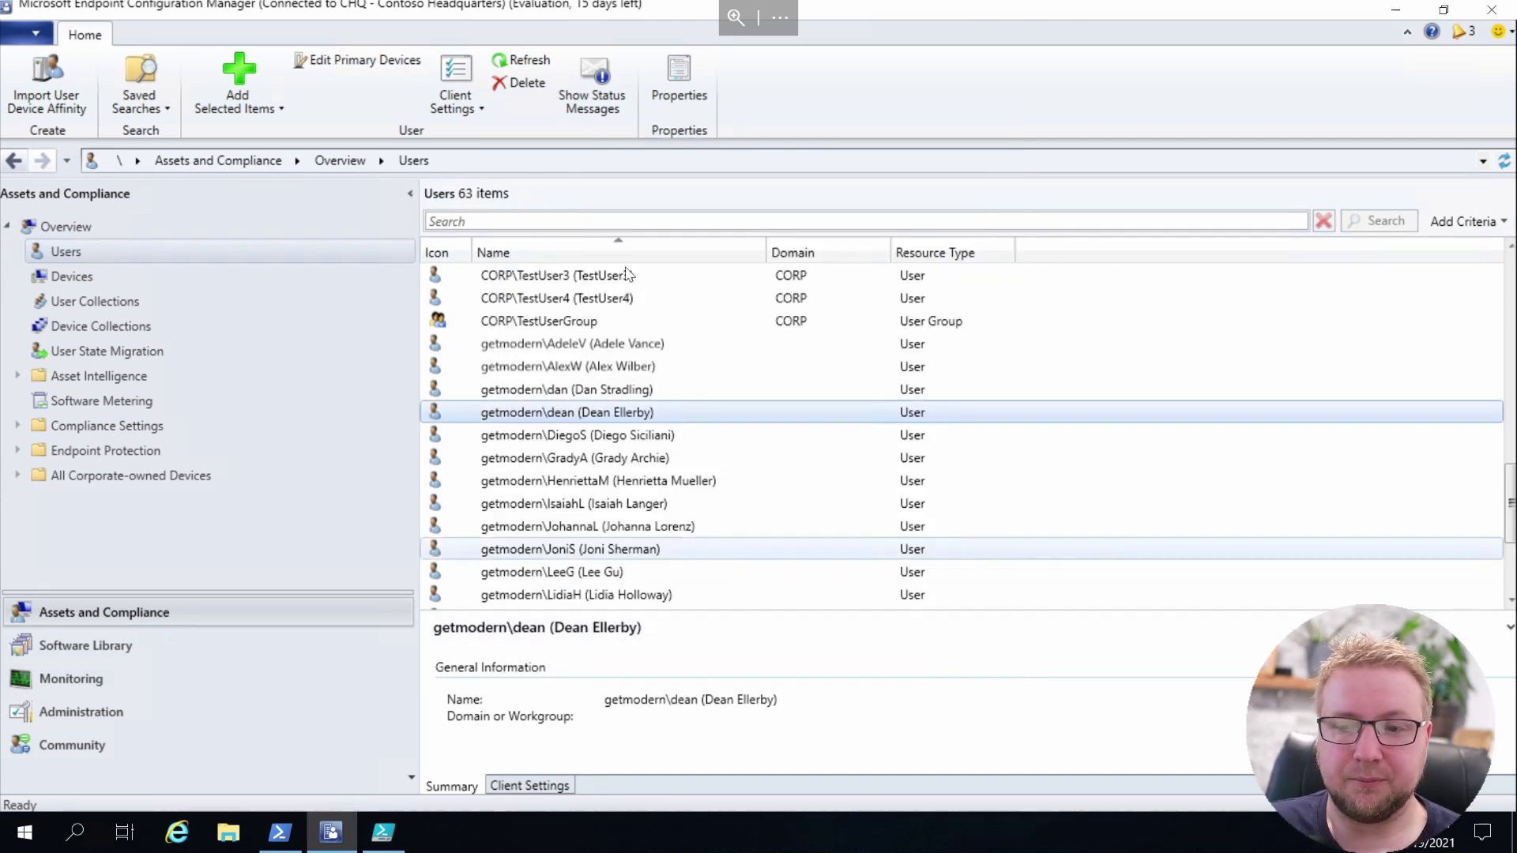
{"action": "left_click", "coordinate": [66, 252]}
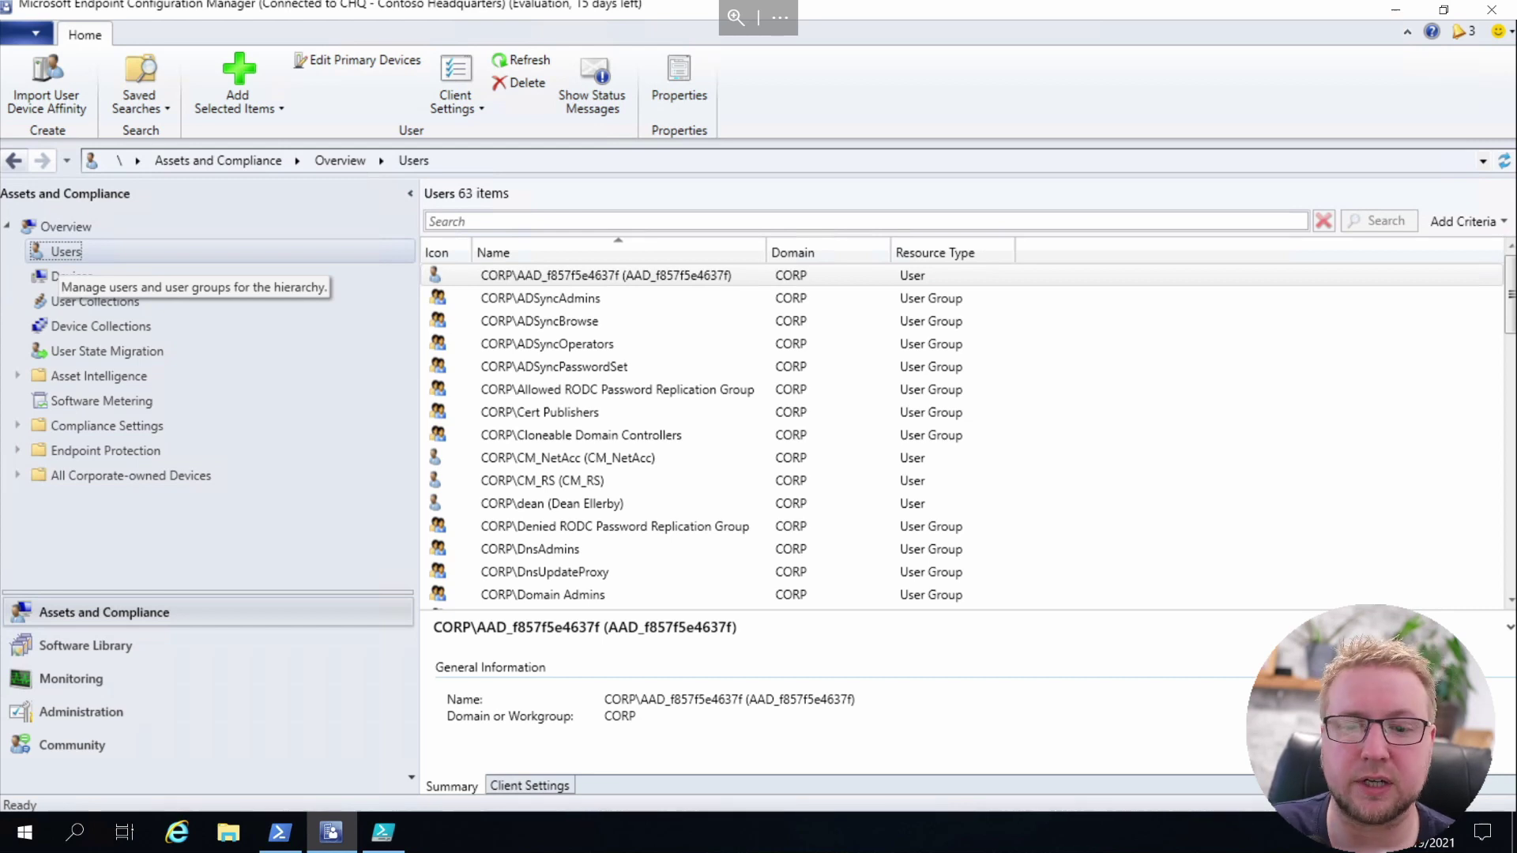
Create device collection CoMgmt-ClientApps limited to All Desktop and Server Clients, without membership rules
{"action": "left_click", "coordinate": [79, 322]}
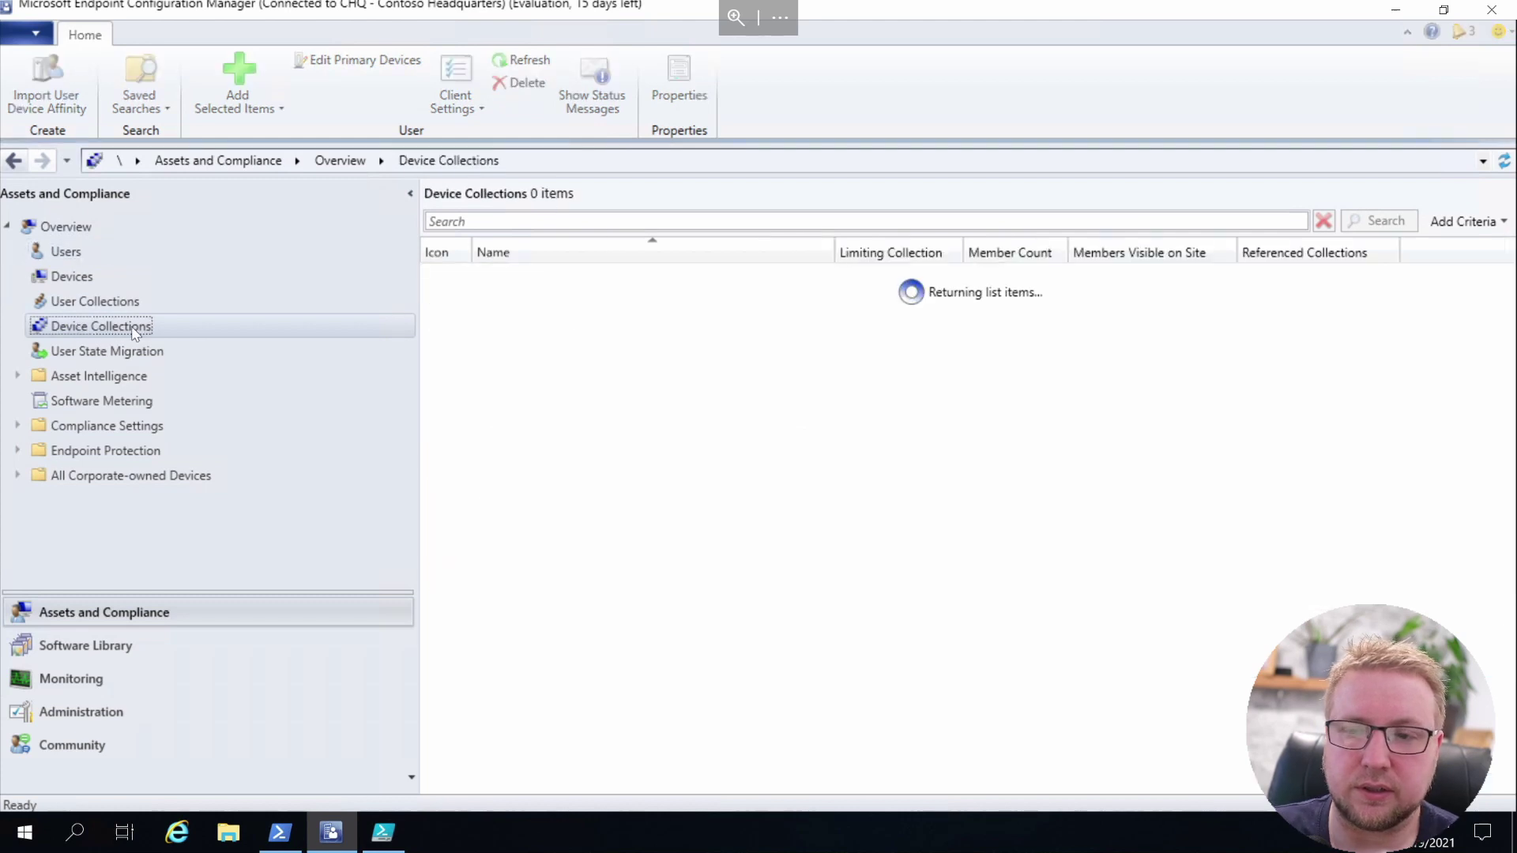
{"action": "right_click", "coordinate": [515, 445]}
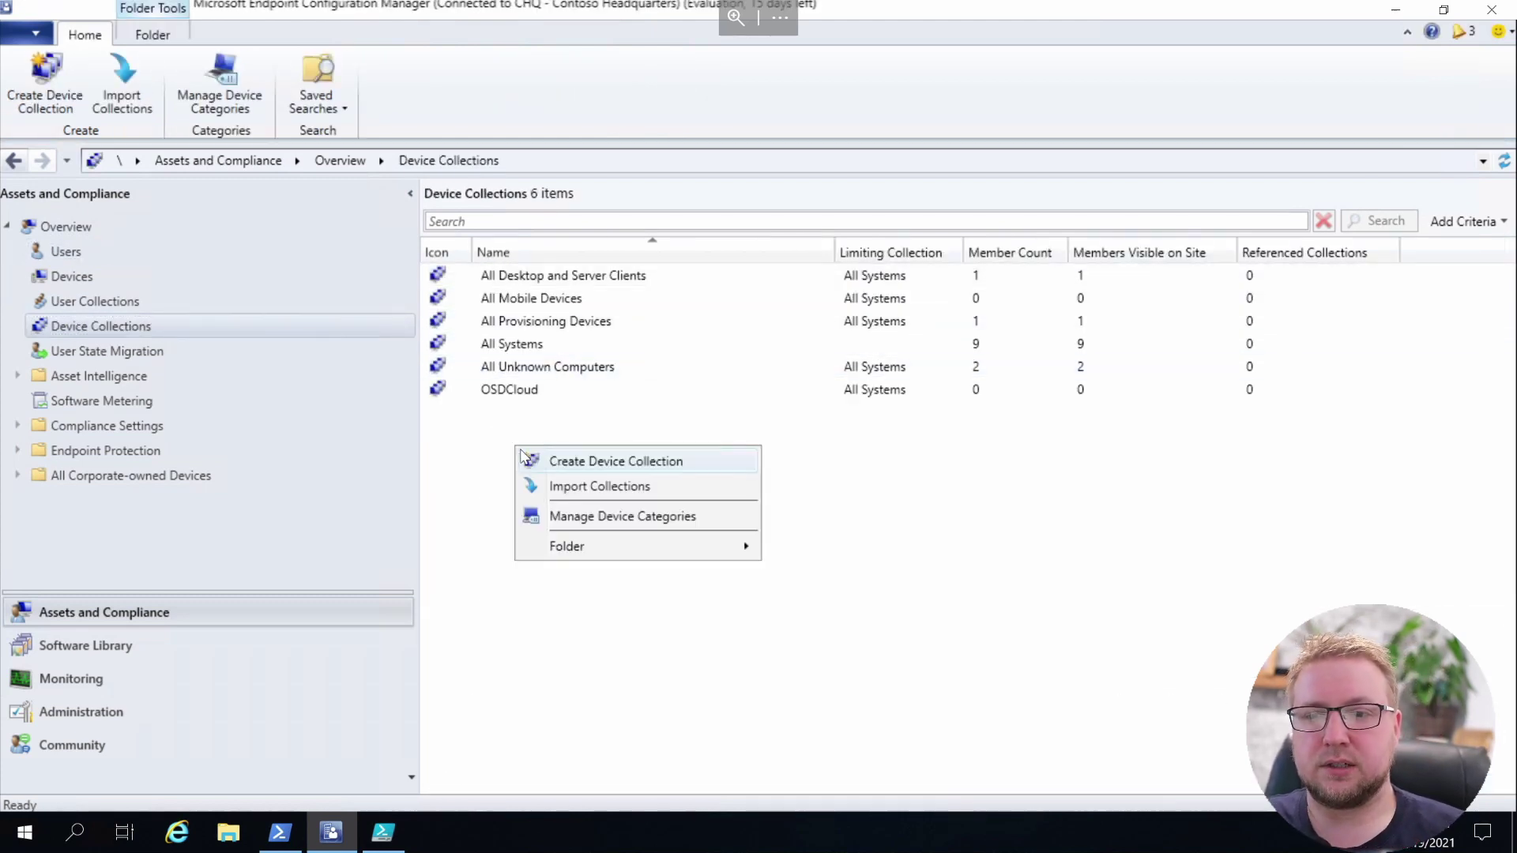
{"action": "left_click", "coordinate": [567, 463]}
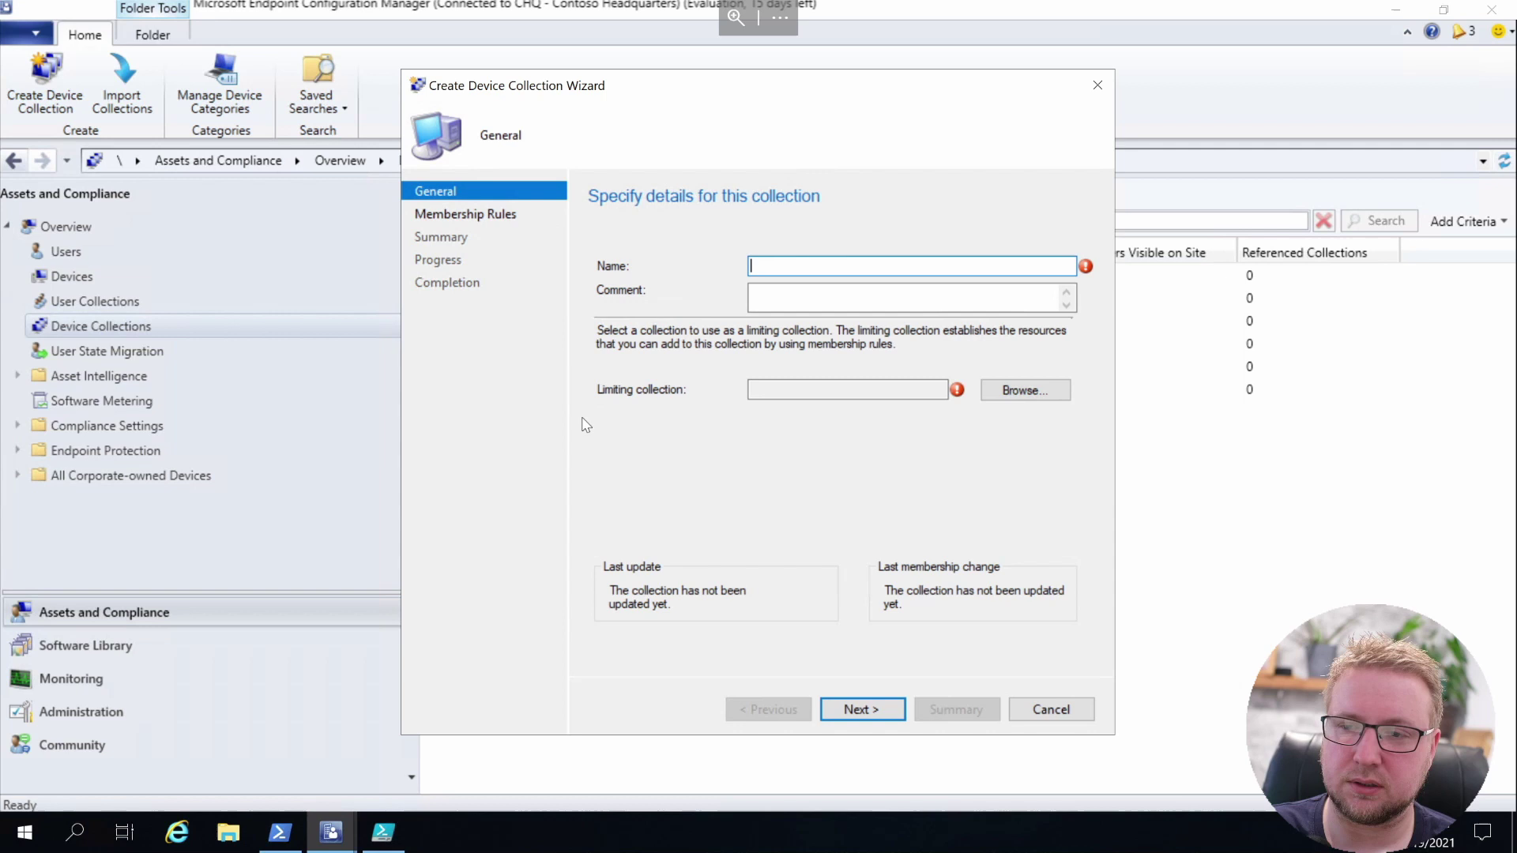
{"action": "type", "text": "CoM"}
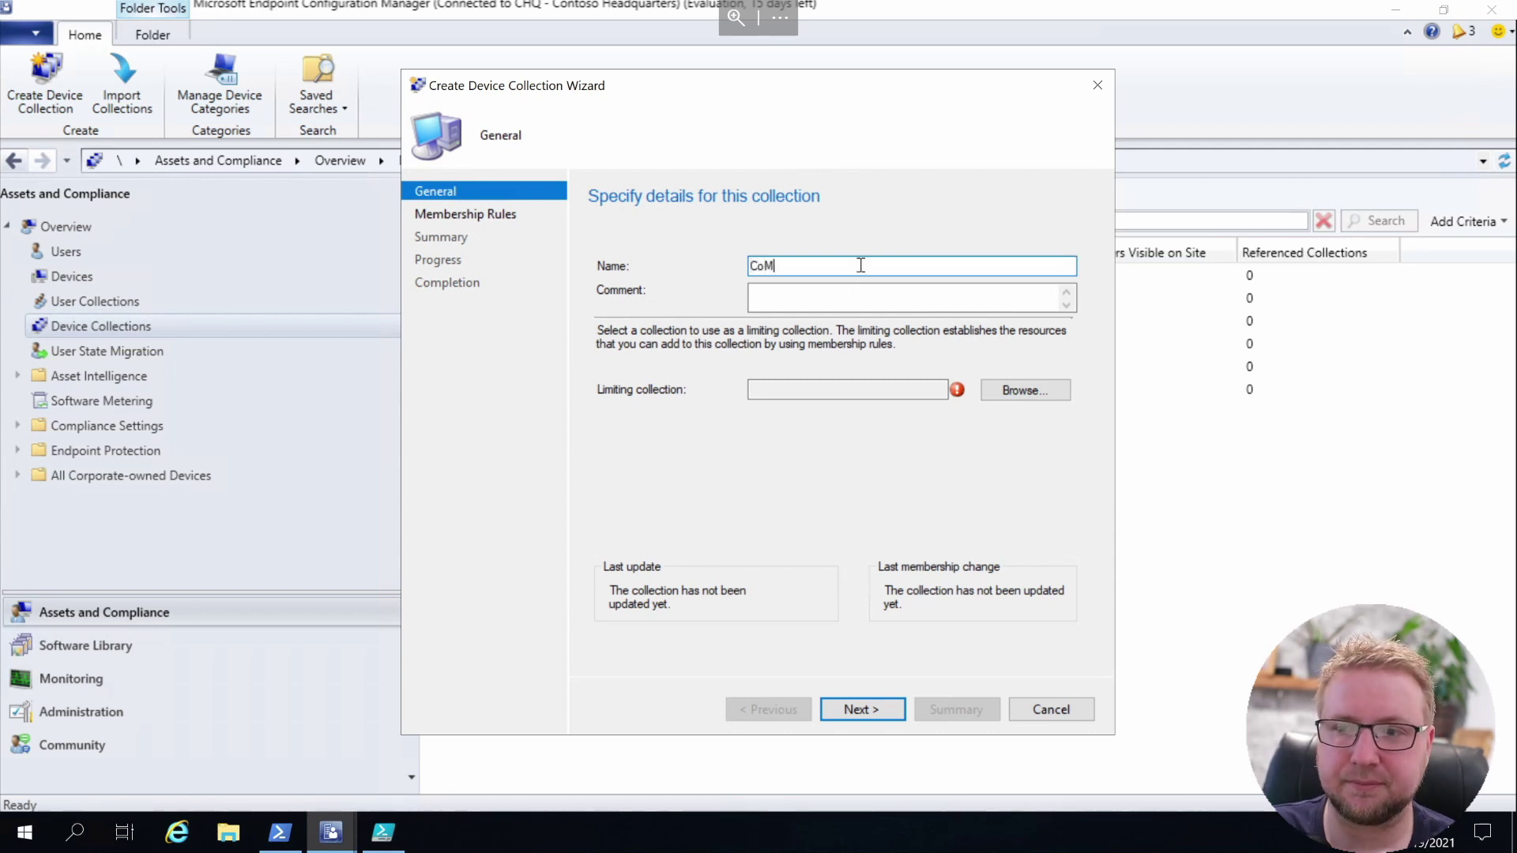
{"action": "type", "text": "gmt-"}
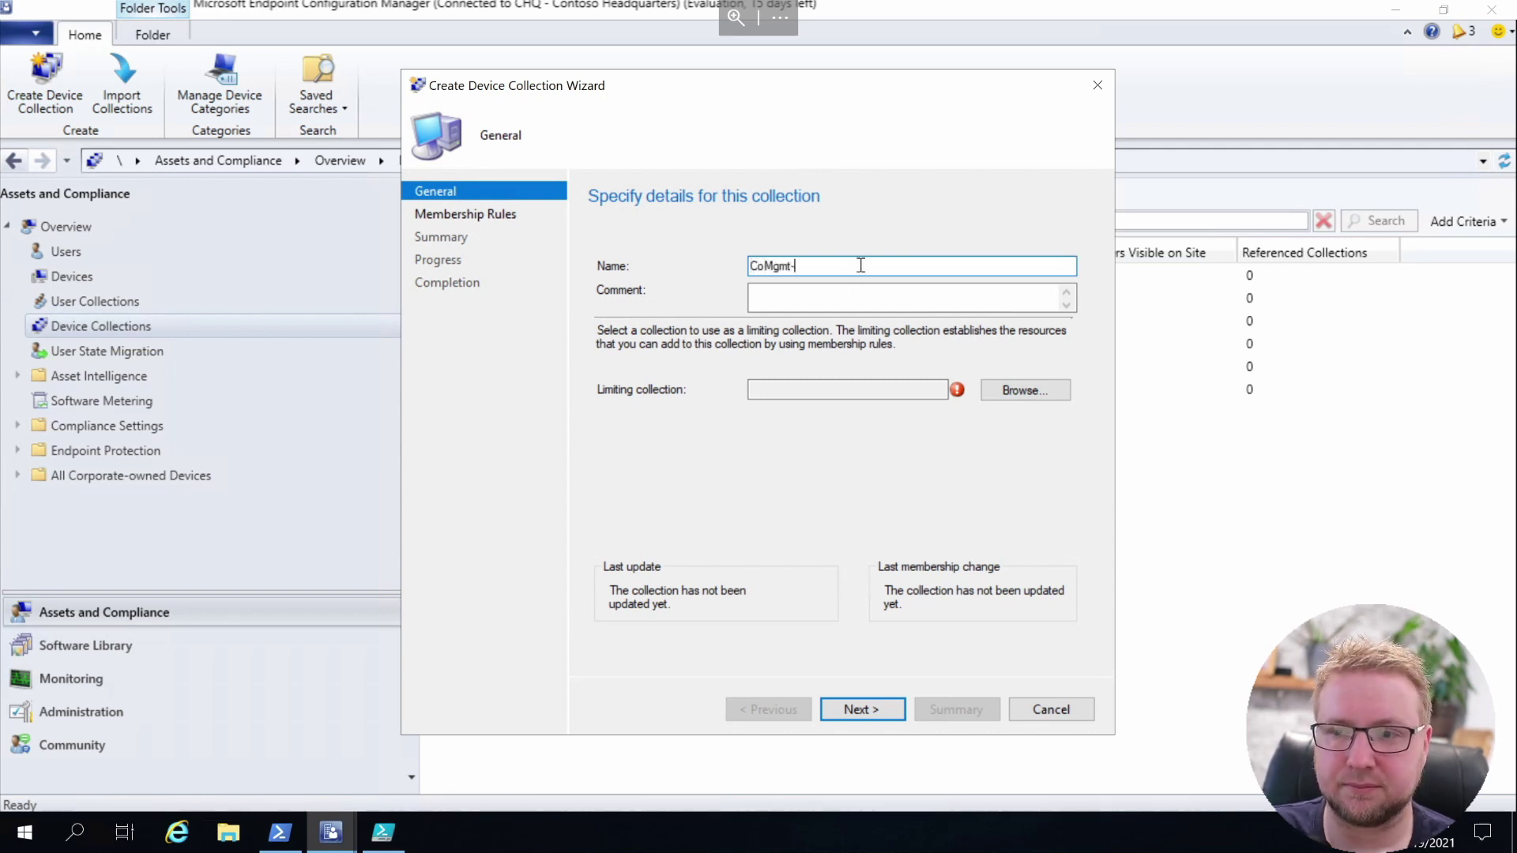
{"action": "type", "text": "ClientA"}
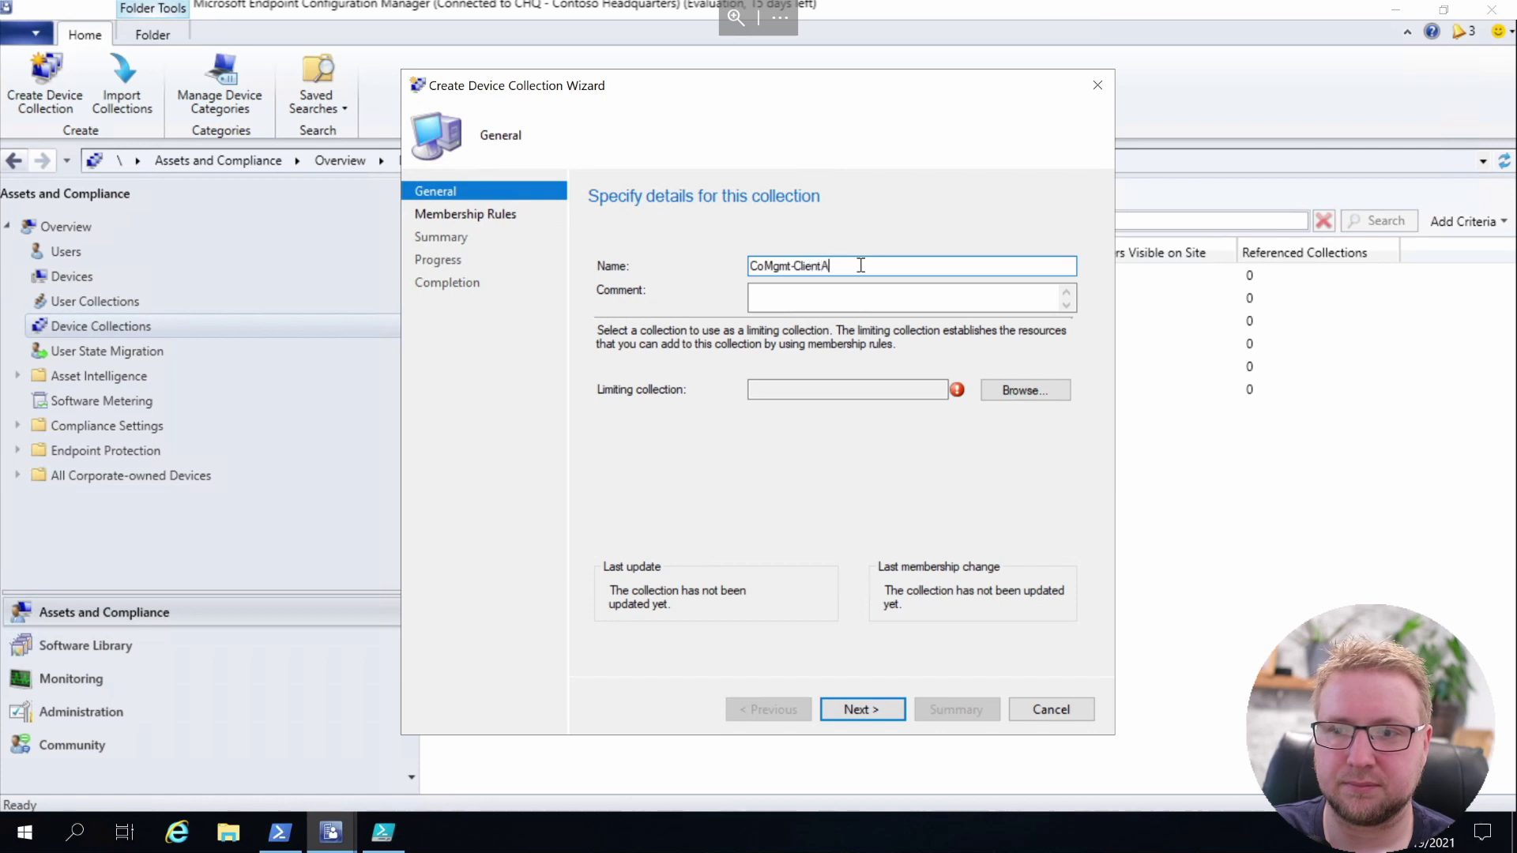
{"action": "type", "text": "pps"}
{"action": "key", "text": "Home"}
{"action": "key", "text": "shift+Right"}
{"action": "key", "text": "shift+Right"}
{"action": "key", "text": "shift+Right"}
{"action": "key", "text": "shift+Right"}
{"action": "key", "text": "shift+Right"}
{"action": "key", "text": "shift+Right"}
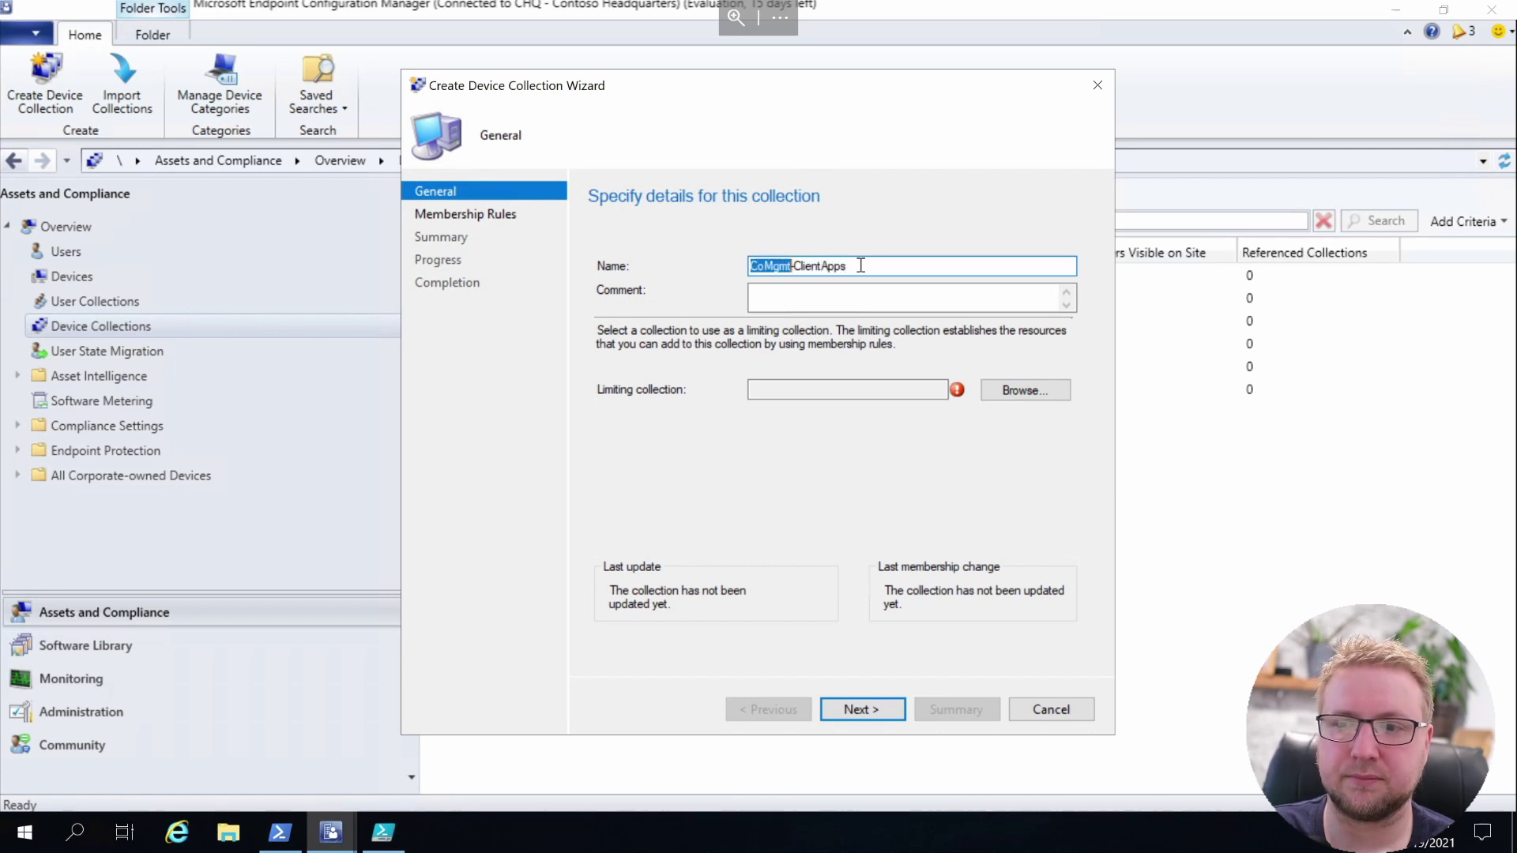
{"action": "left_click", "coordinate": [997, 390]}
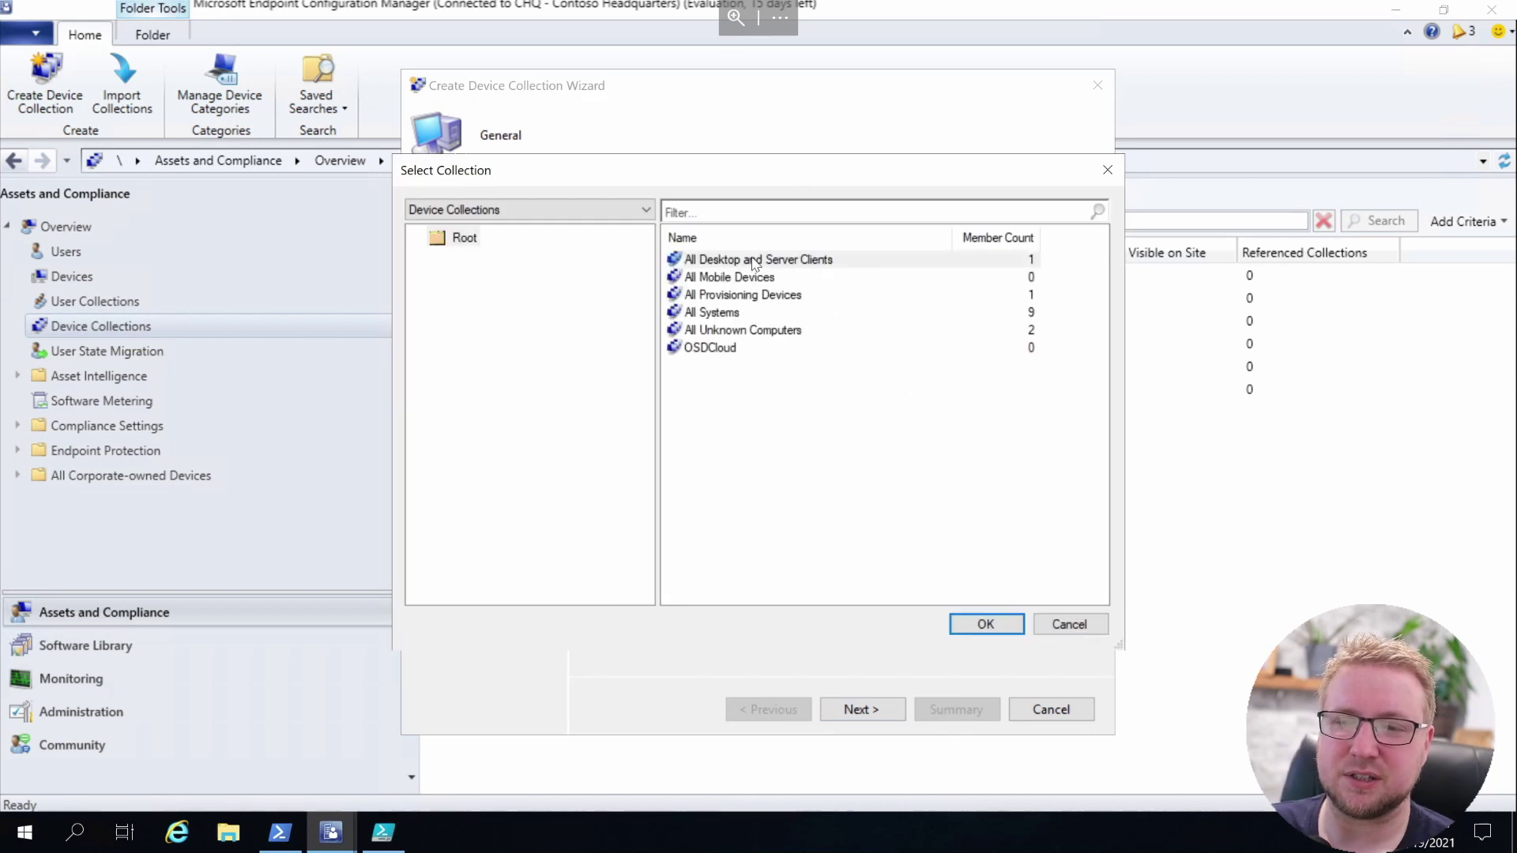
{"action": "double_click", "coordinate": [756, 262]}
{"action": "left_click", "coordinate": [884, 711]}
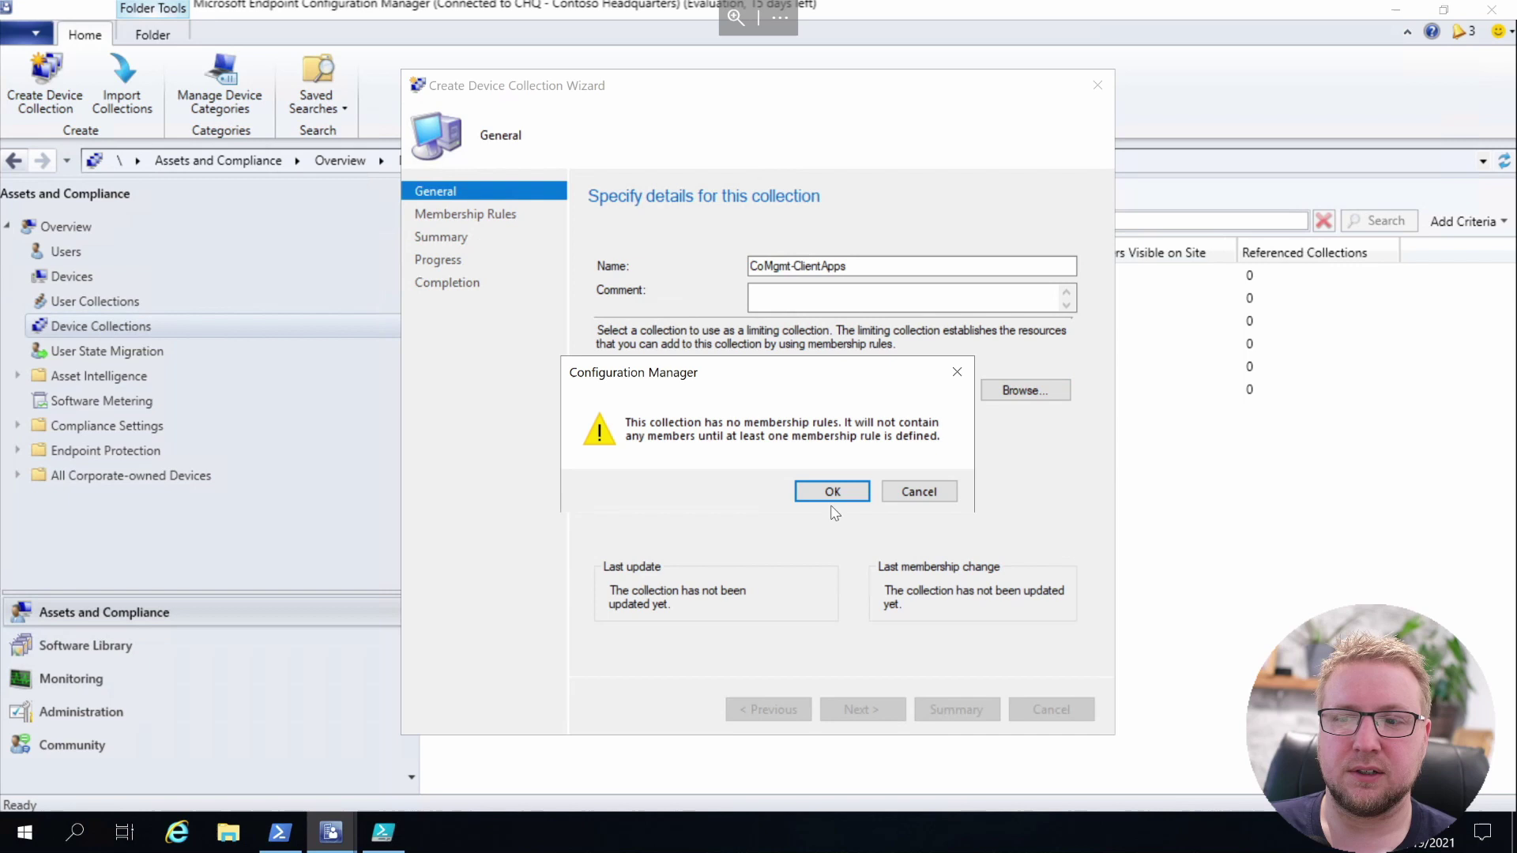
{"action": "left_click", "coordinate": [832, 493]}
{"action": "left_click", "coordinate": [864, 707]}
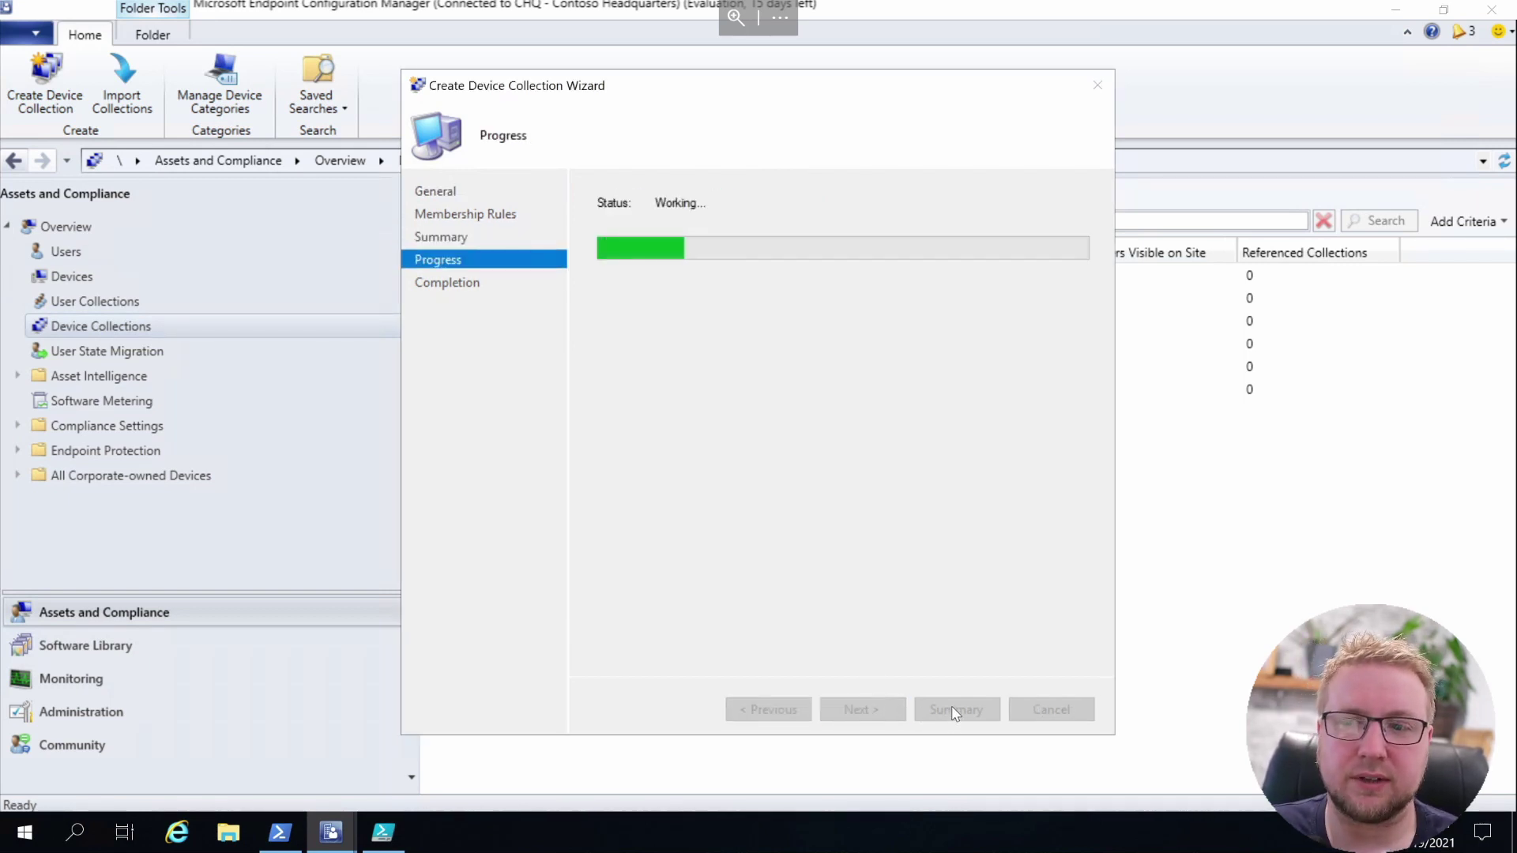
{"action": "left_click", "coordinate": [1050, 710]}
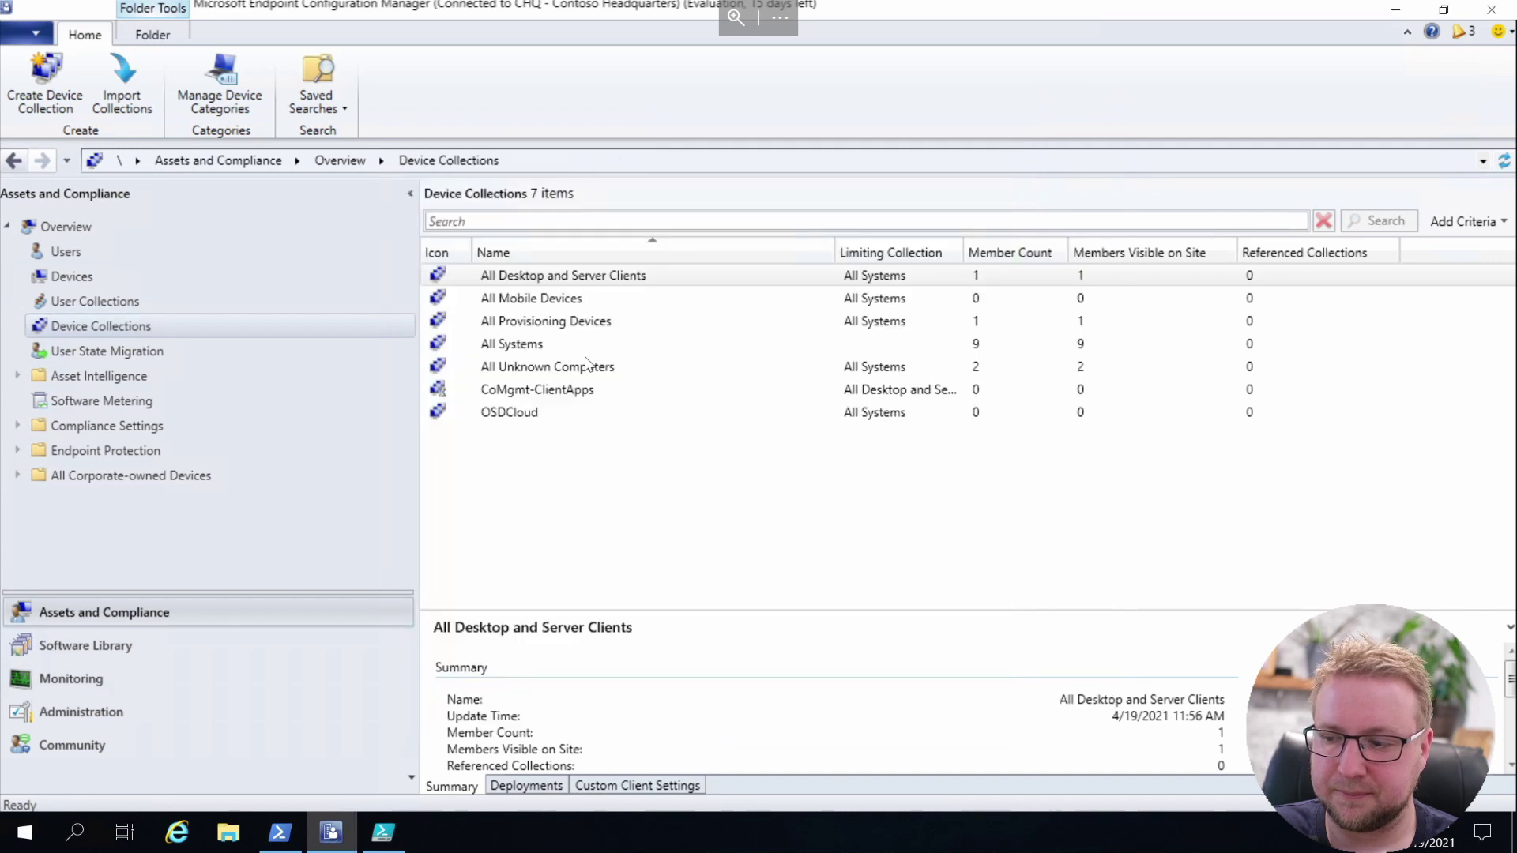
Create device collection CoMgmt-Compliance, limited to All Desktop and Server Clients, with no membership rules
{"action": "right_click", "coordinate": [583, 468]}
{"action": "left_click", "coordinate": [628, 485]}
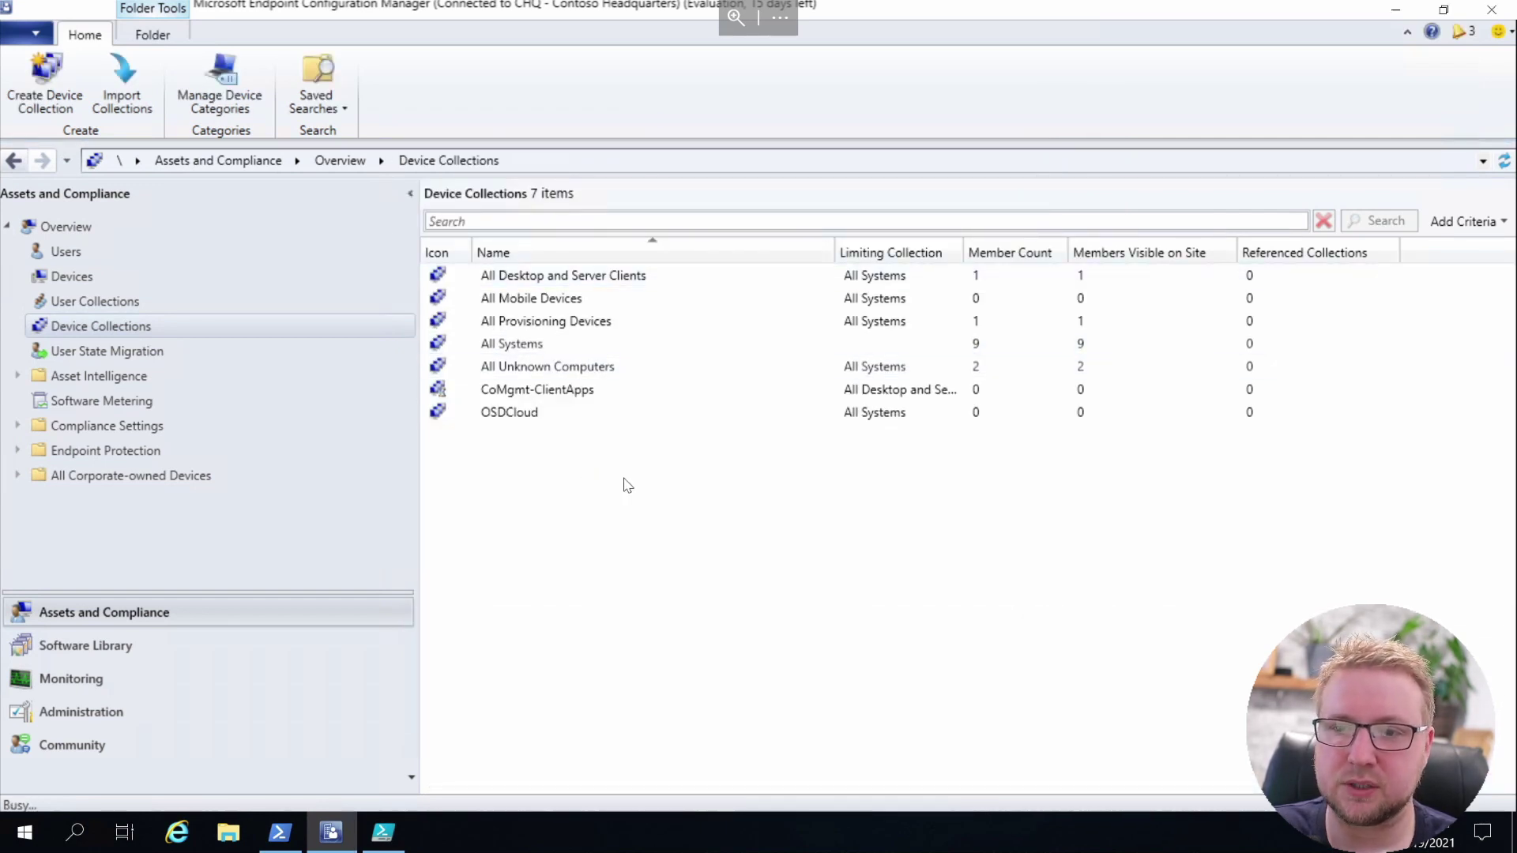
{"action": "type", "text": "CoMgmt-"}
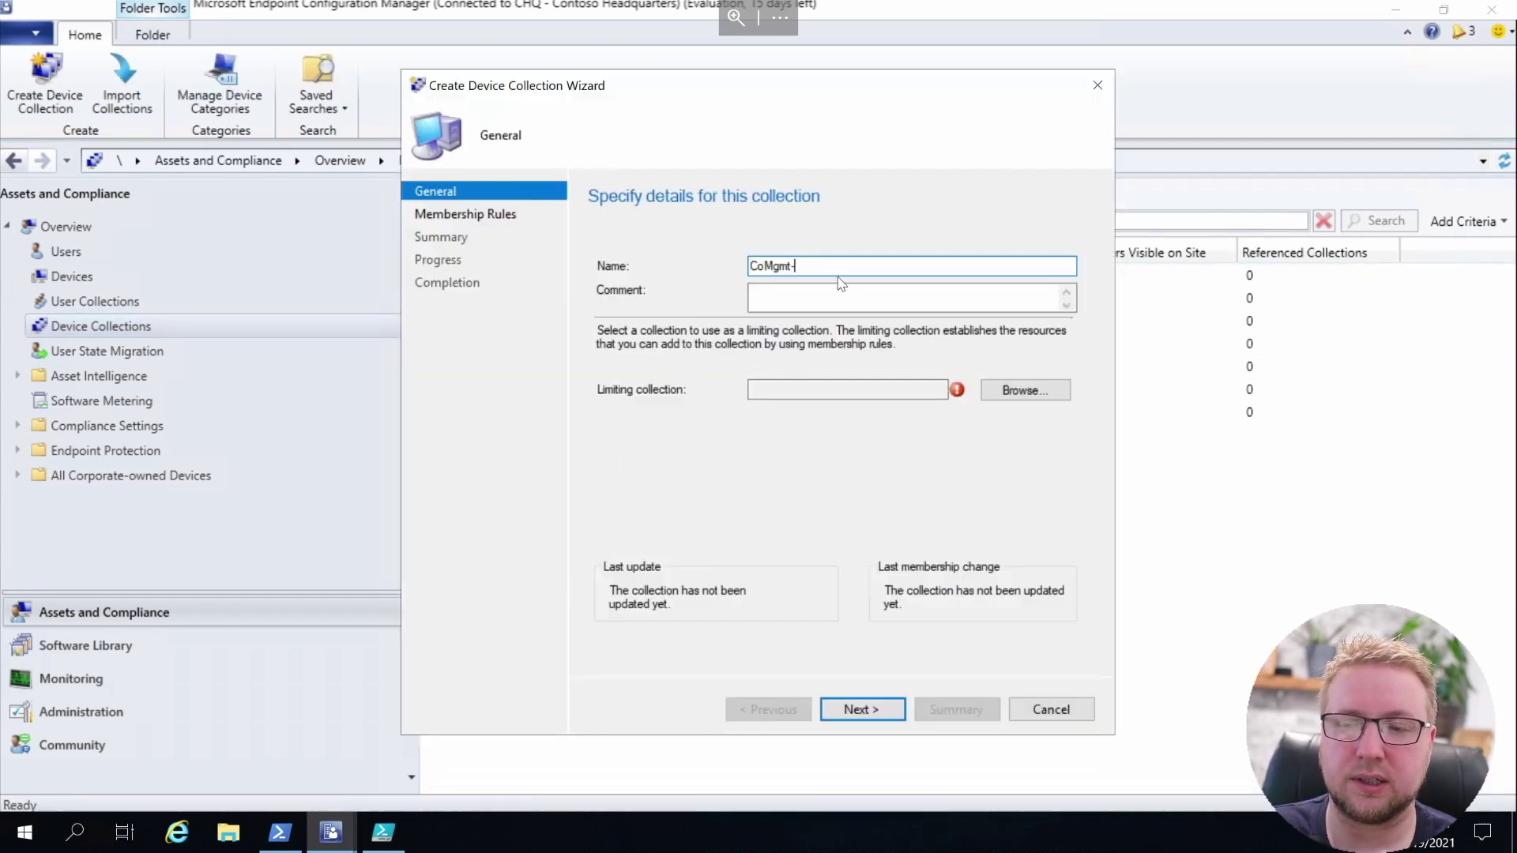
{"action": "type", "text": "Complia"}
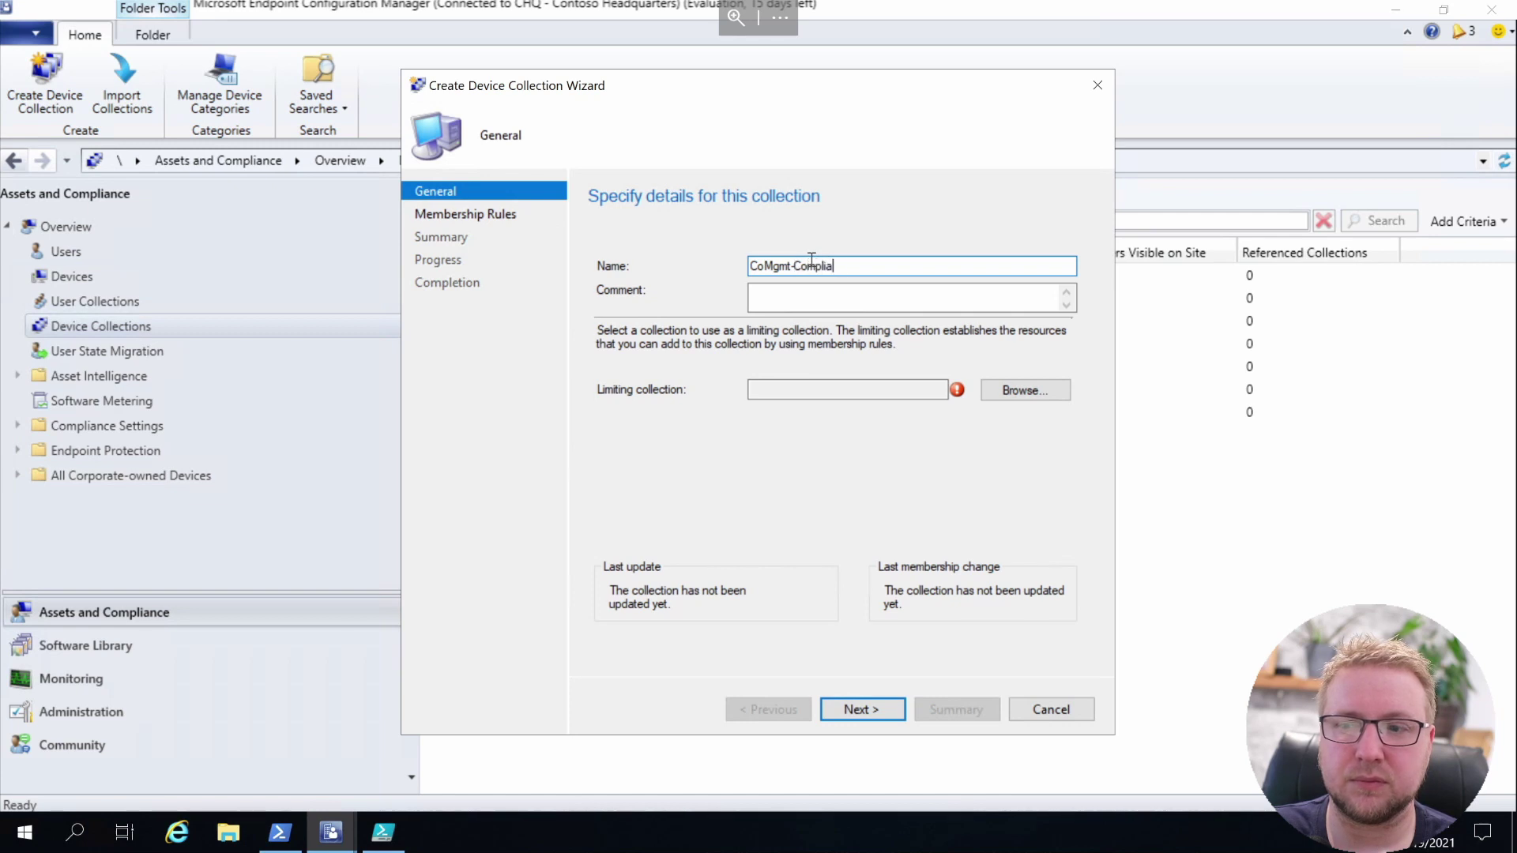
{"action": "type", "text": "nce"}
{"action": "left_click", "coordinate": [987, 390]}
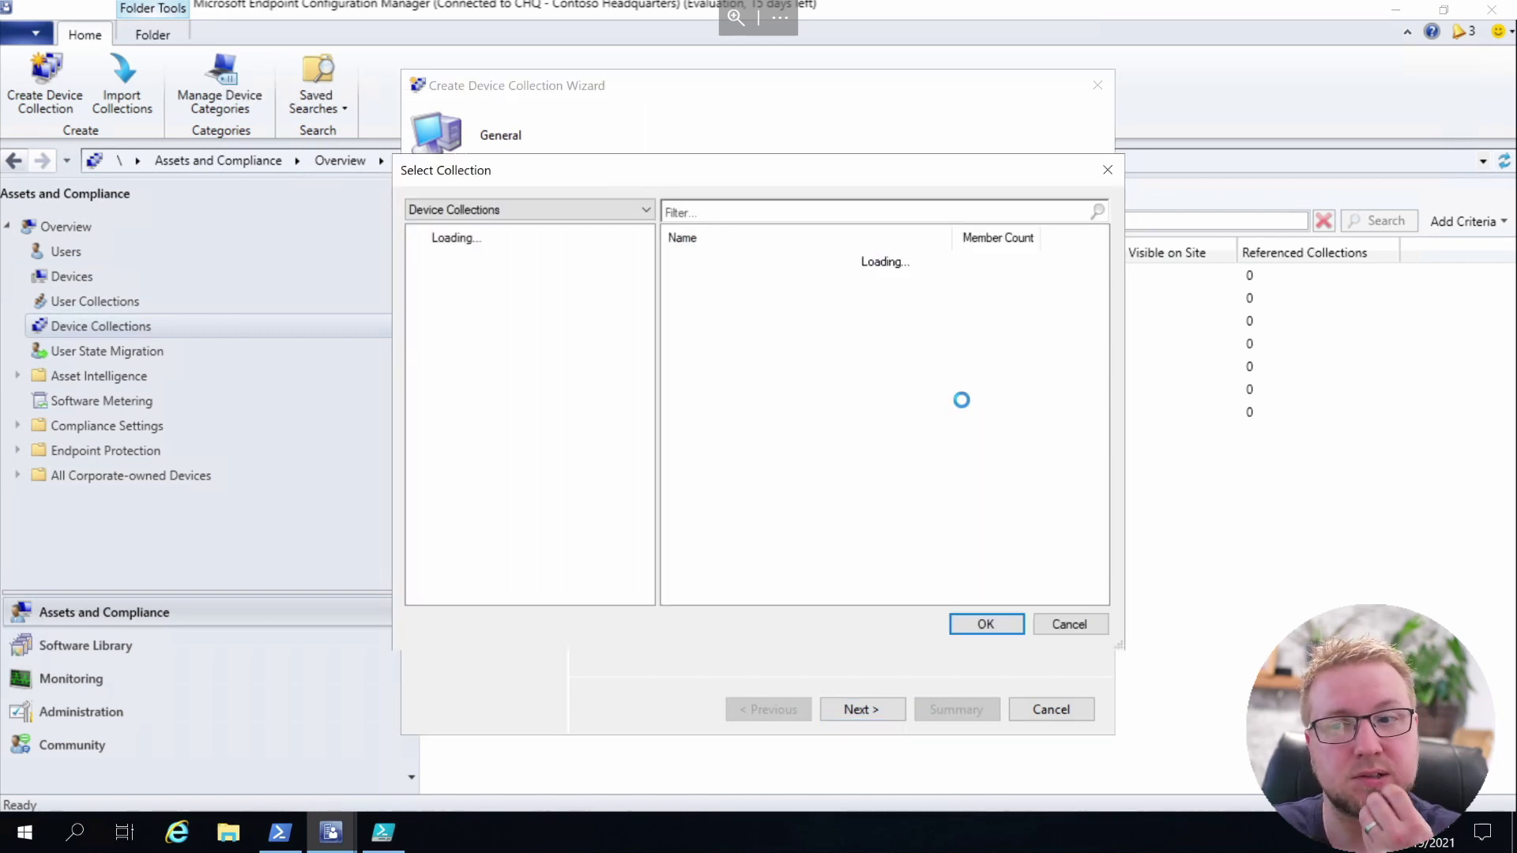
{"action": "left_click", "coordinate": [770, 260]}
{"action": "left_click", "coordinate": [979, 626]}
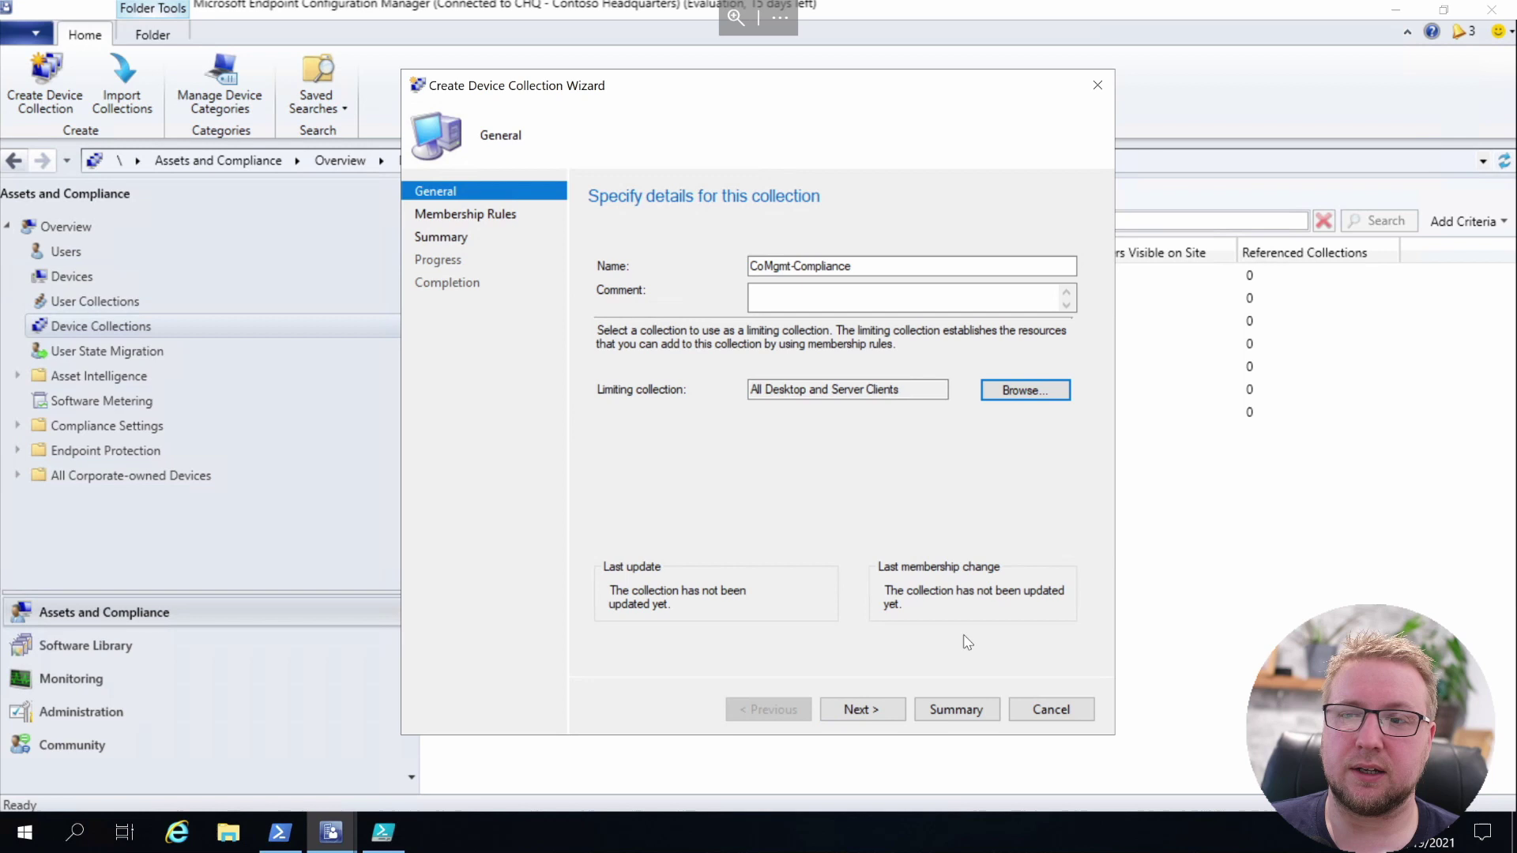
{"action": "left_click", "coordinate": [861, 710]}
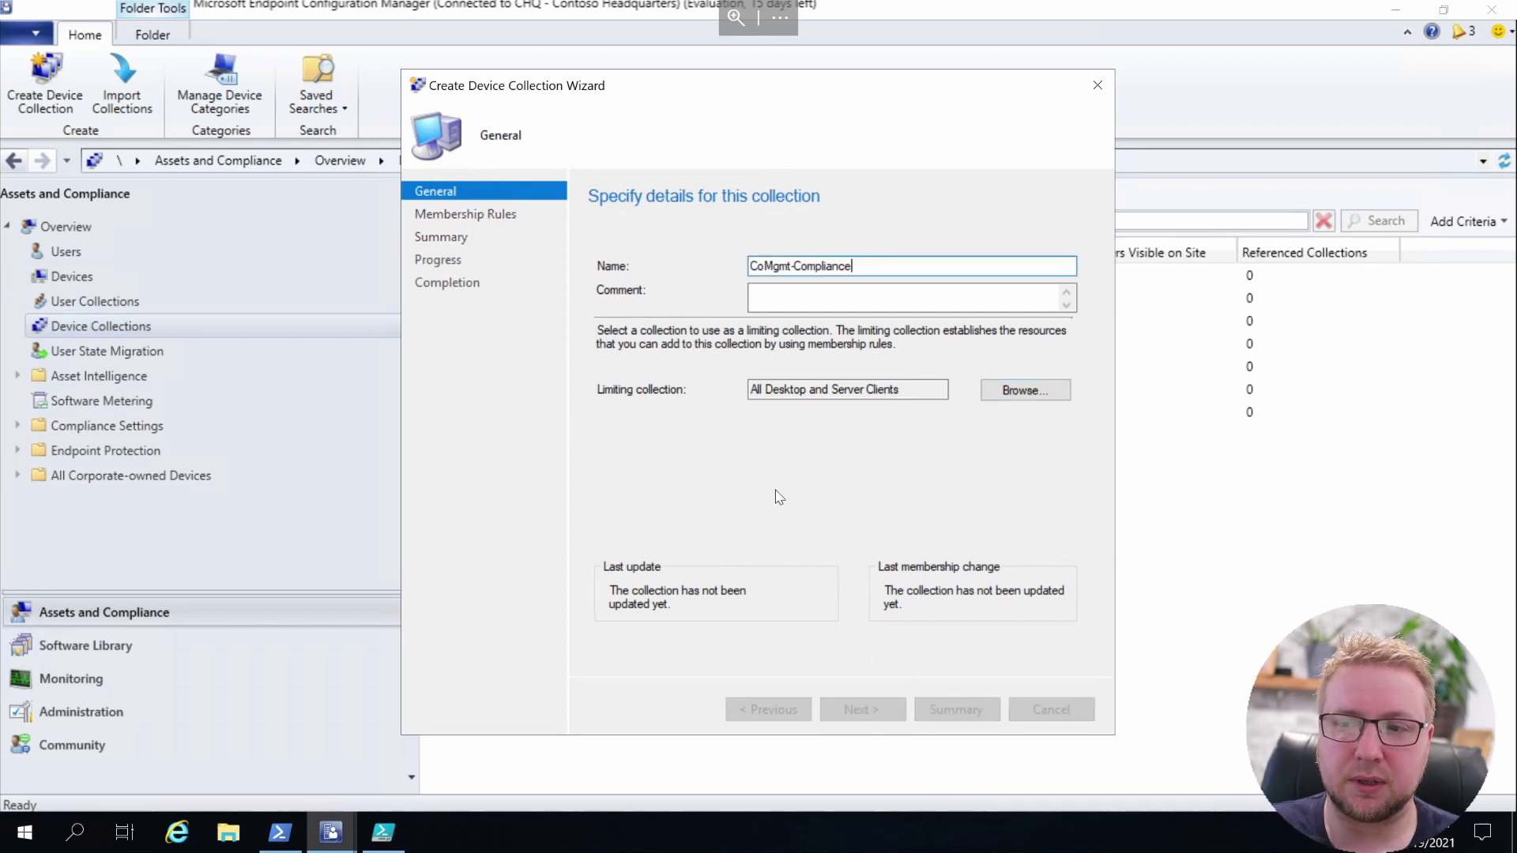
{"action": "left_click", "coordinate": [832, 497]}
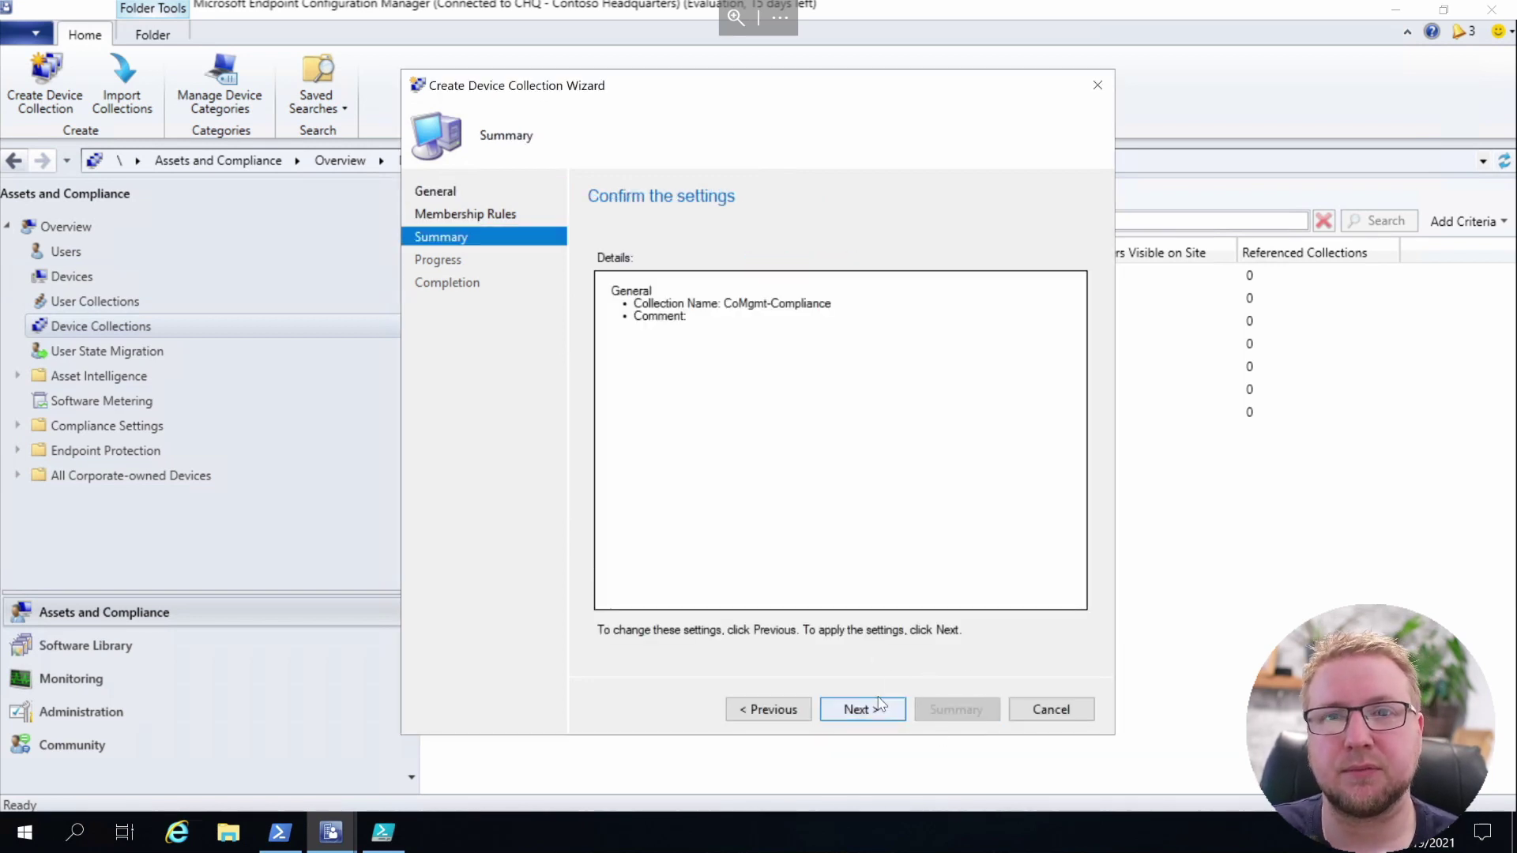
{"action": "left_click", "coordinate": [861, 708]}
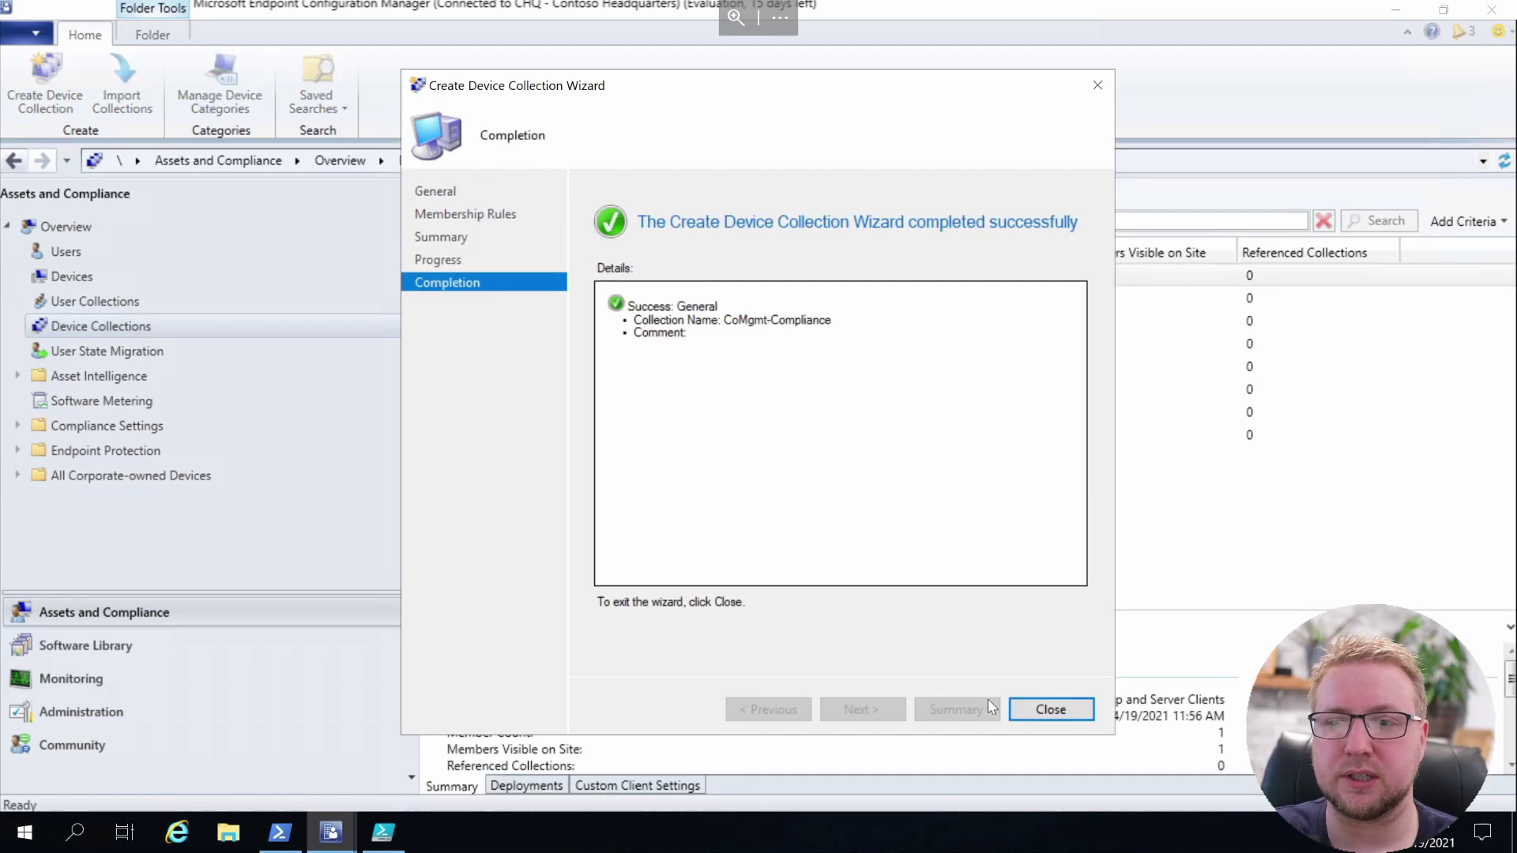
{"action": "left_click", "coordinate": [1051, 708]}
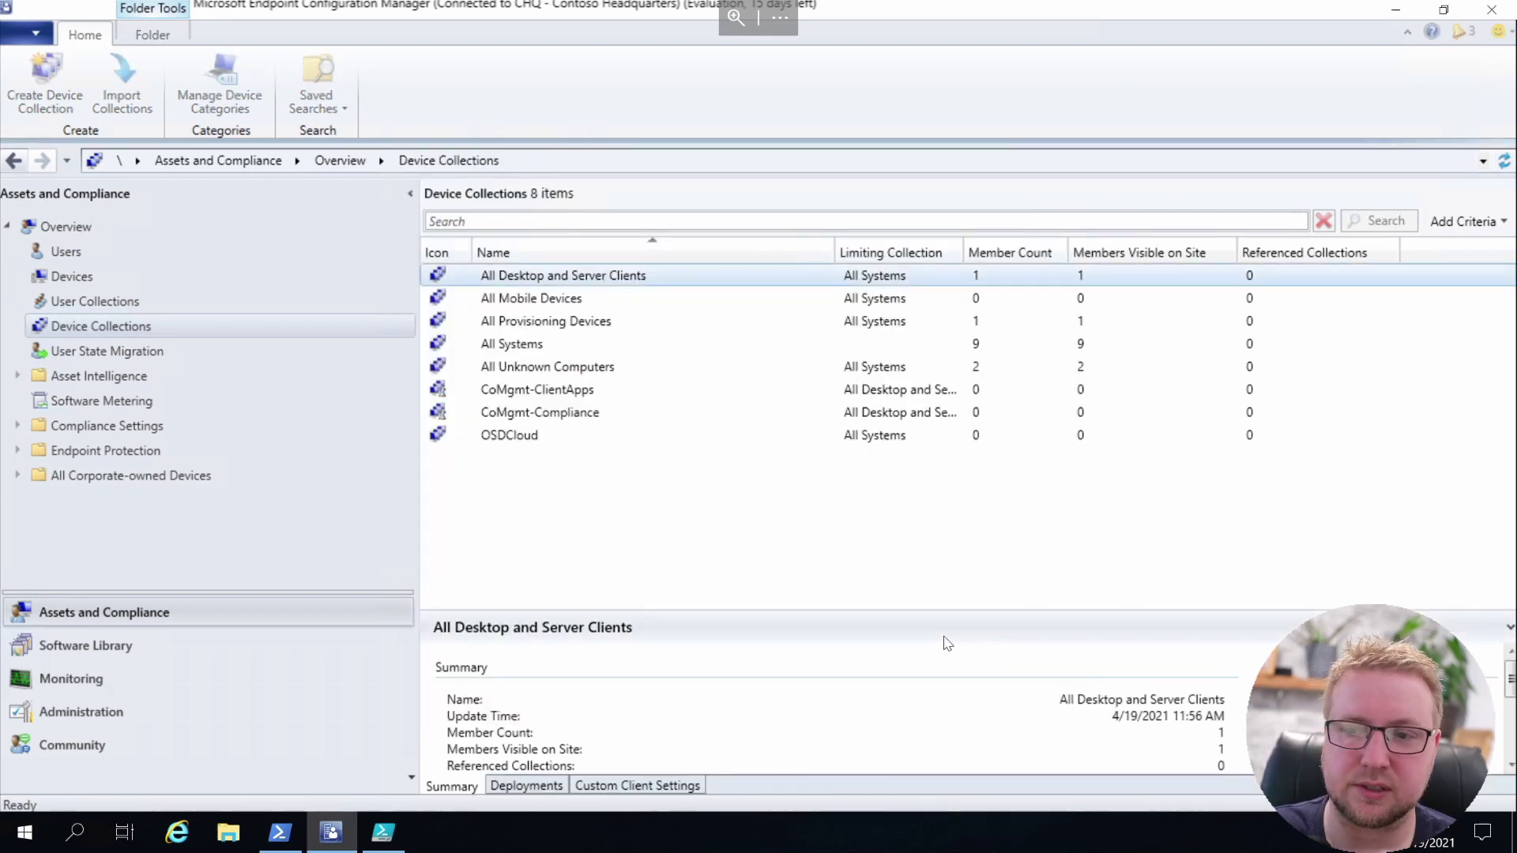
Create device collection CoMgmt-DeviceConfiguration limited to All Desktop and Server Clients
{"action": "right_click", "coordinate": [650, 457]}
{"action": "left_click", "coordinate": [713, 474]}
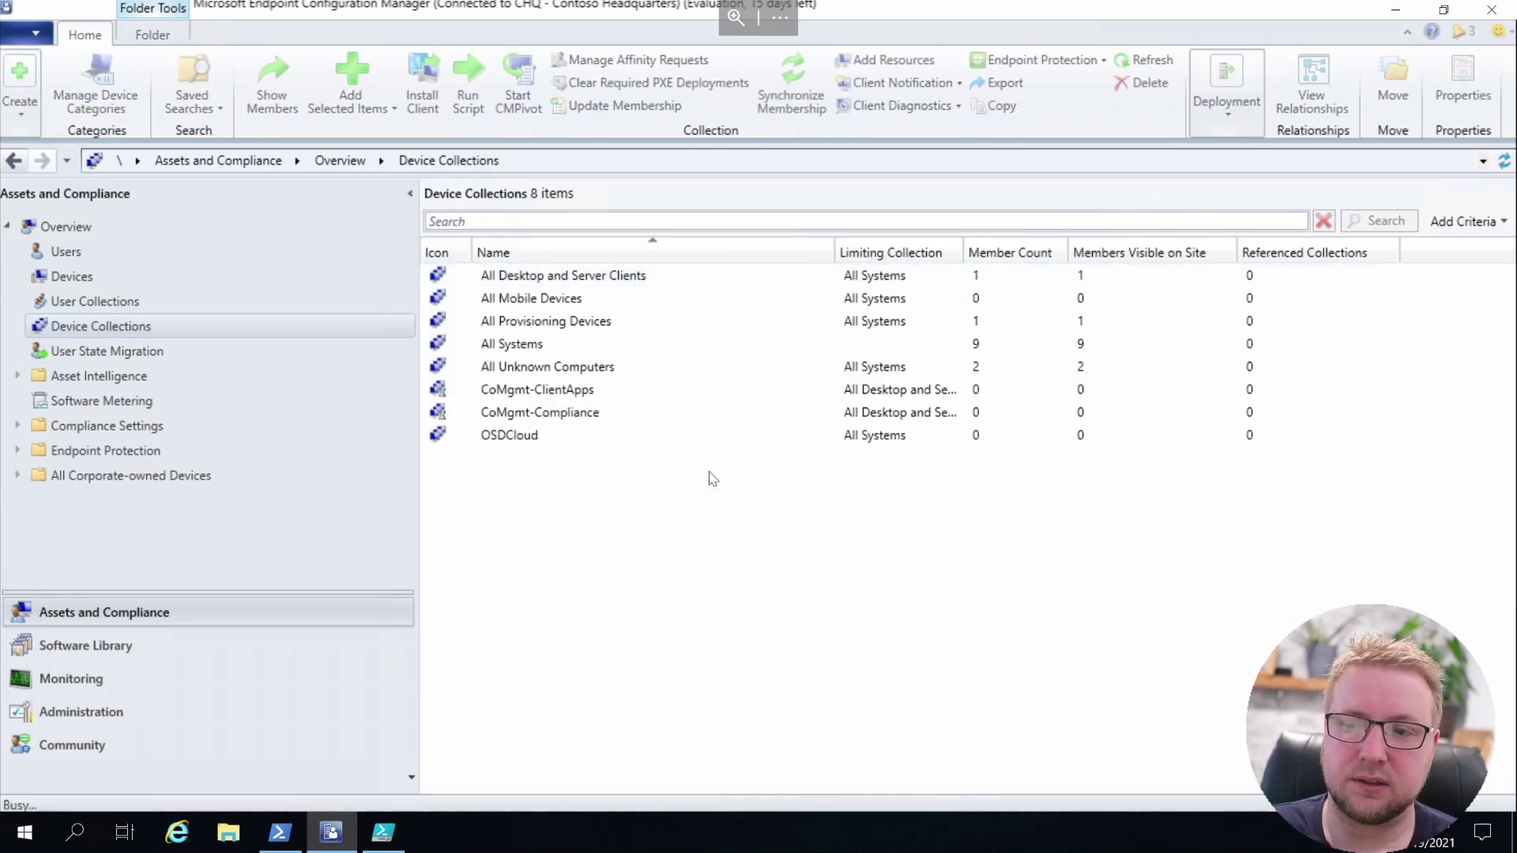
{"action": "type", "text": "CoMgmt-DeviceConfiguration"}
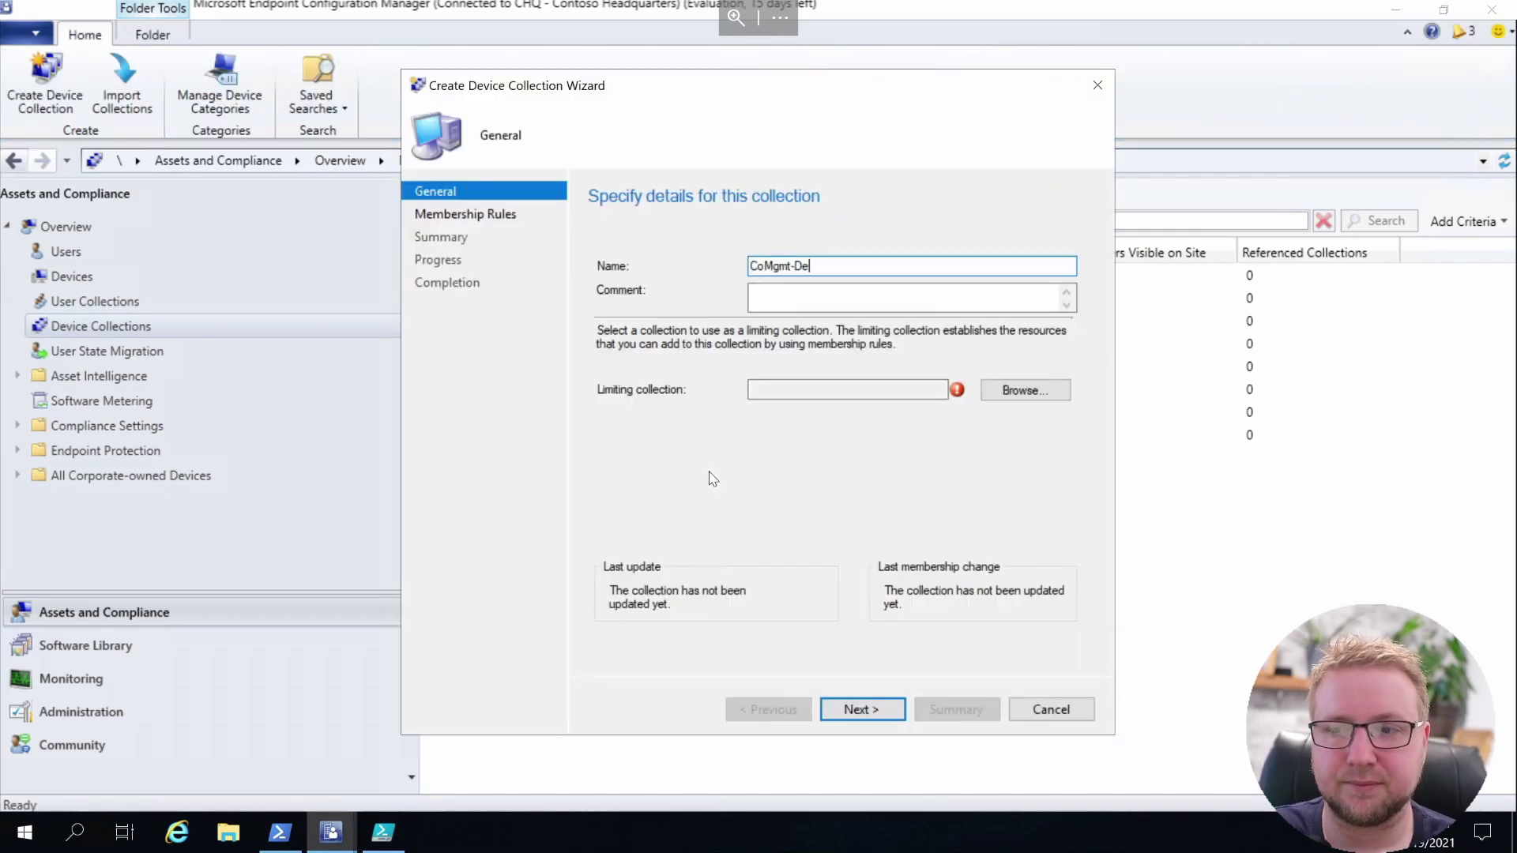
{"action": "key", "text": "Return"}
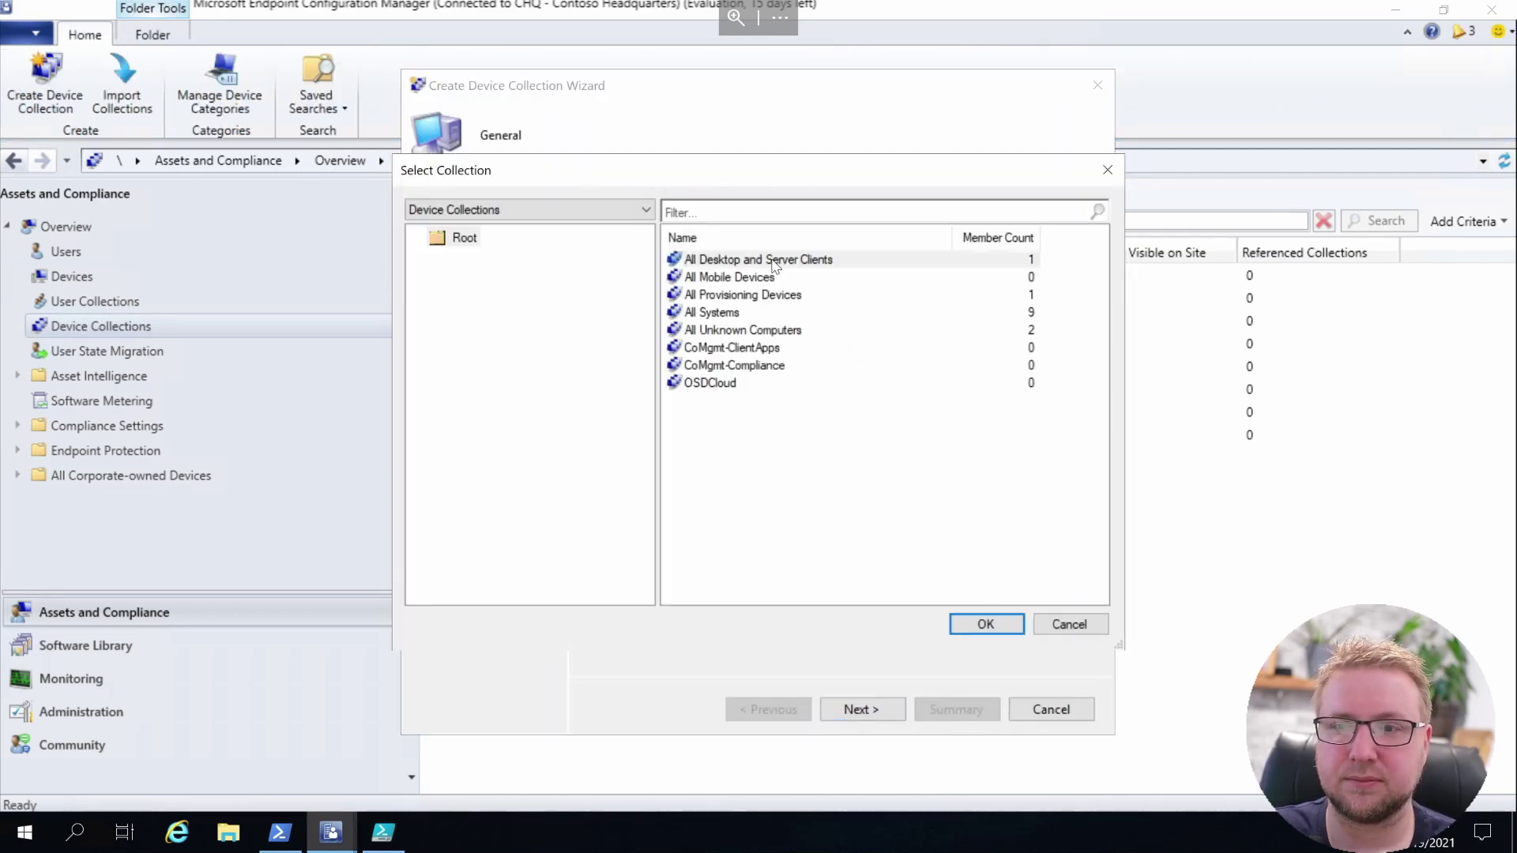
{"action": "left_click", "coordinate": [977, 622]}
{"action": "left_click", "coordinate": [861, 709]}
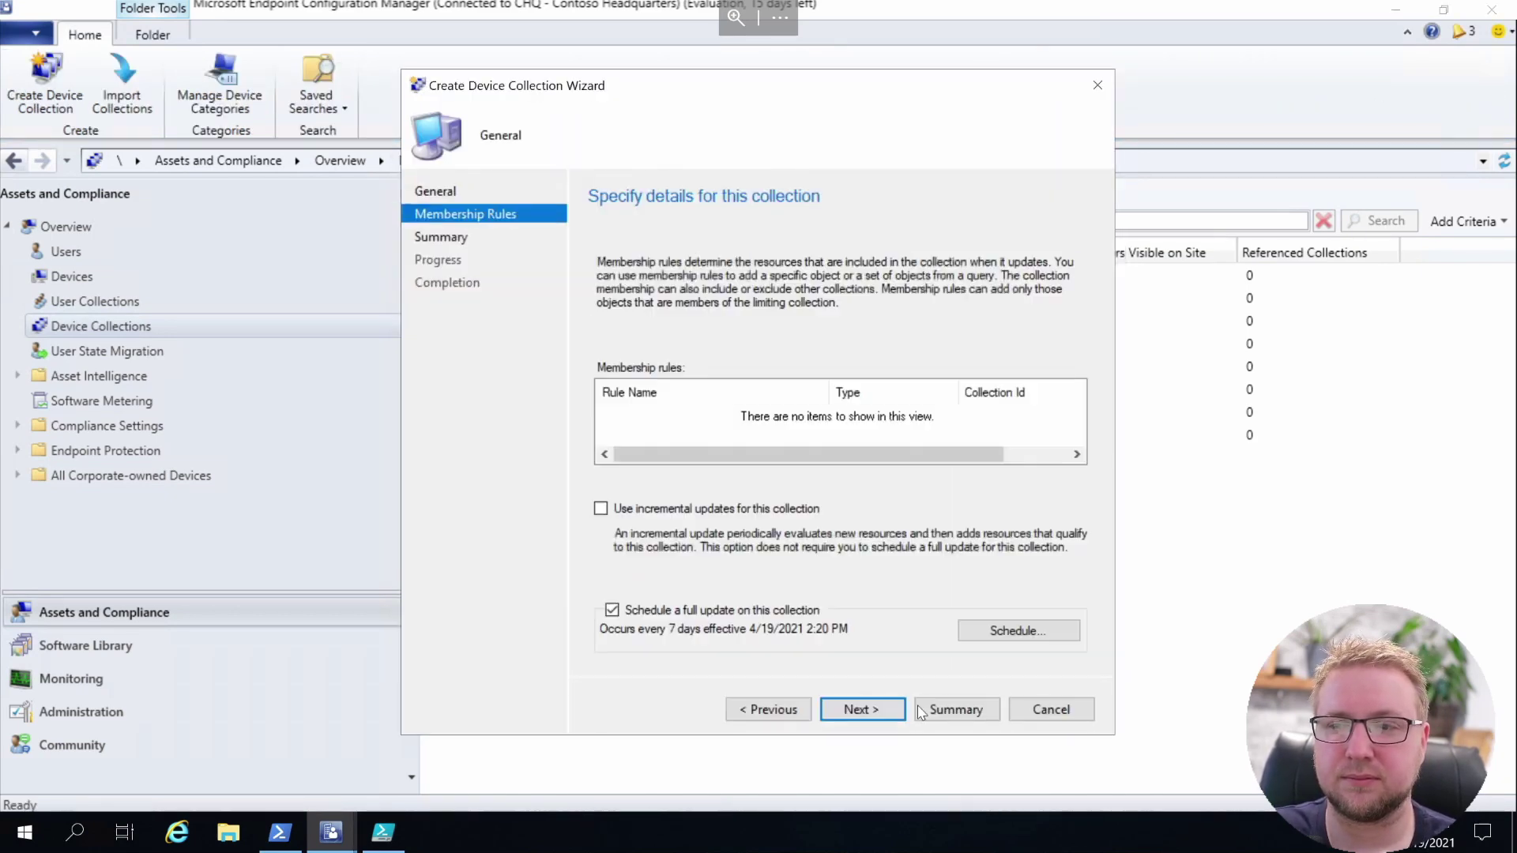
{"action": "left_click", "coordinate": [954, 709]}
{"action": "left_click", "coordinate": [887, 717]}
{"action": "left_click", "coordinate": [1051, 708]}
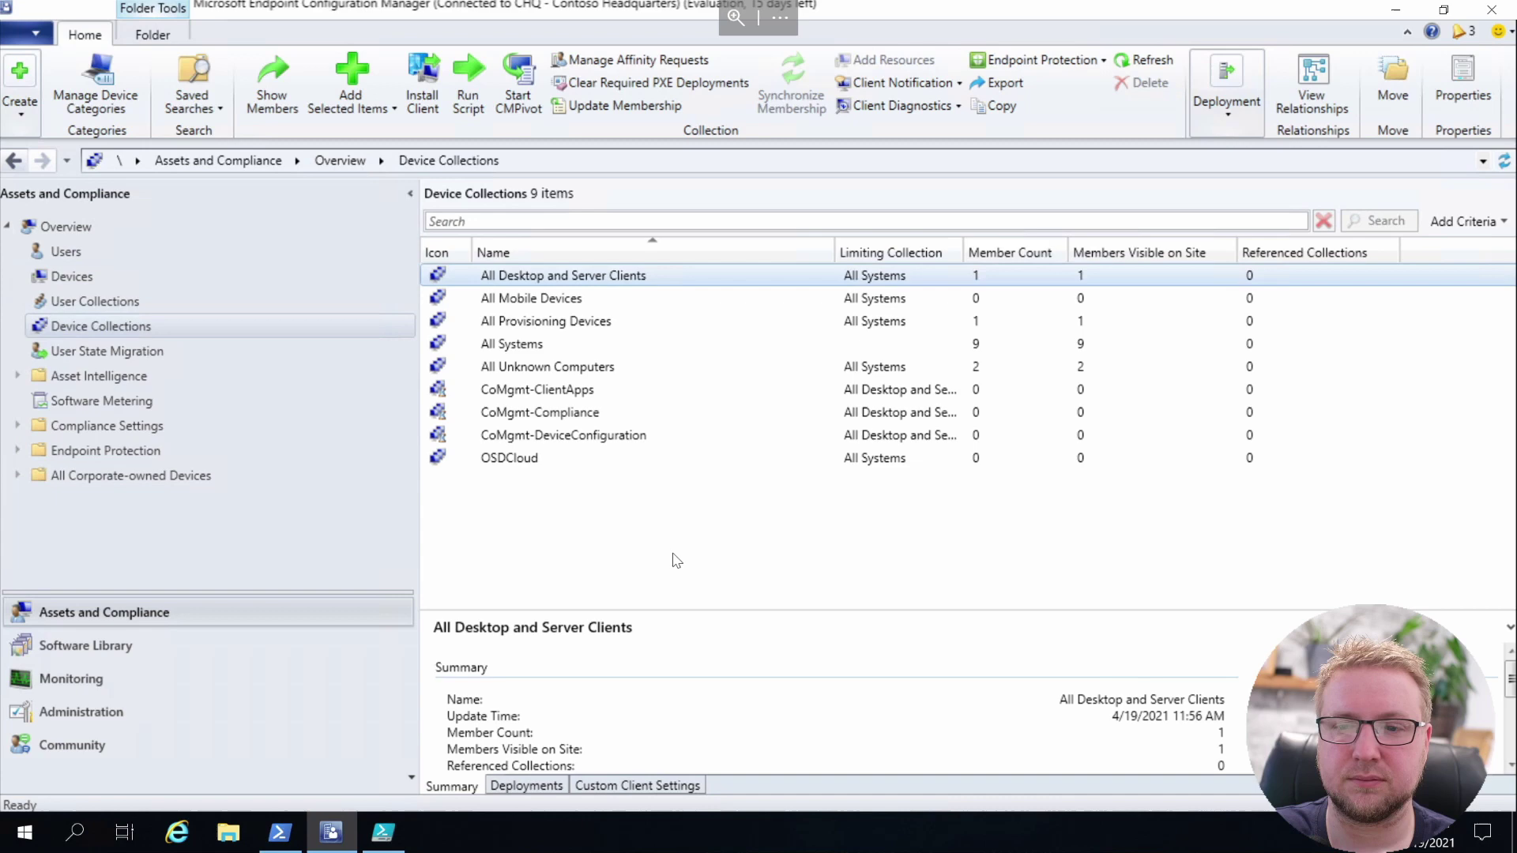
Create device collection CoMgmt-EndpointProtection limited to All Desktop and Server Clients
{"action": "right_click", "coordinate": [697, 318]}
{"action": "left_click", "coordinate": [715, 336]}
{"action": "type", "text": "CoMgmt-EndpointProtection"}
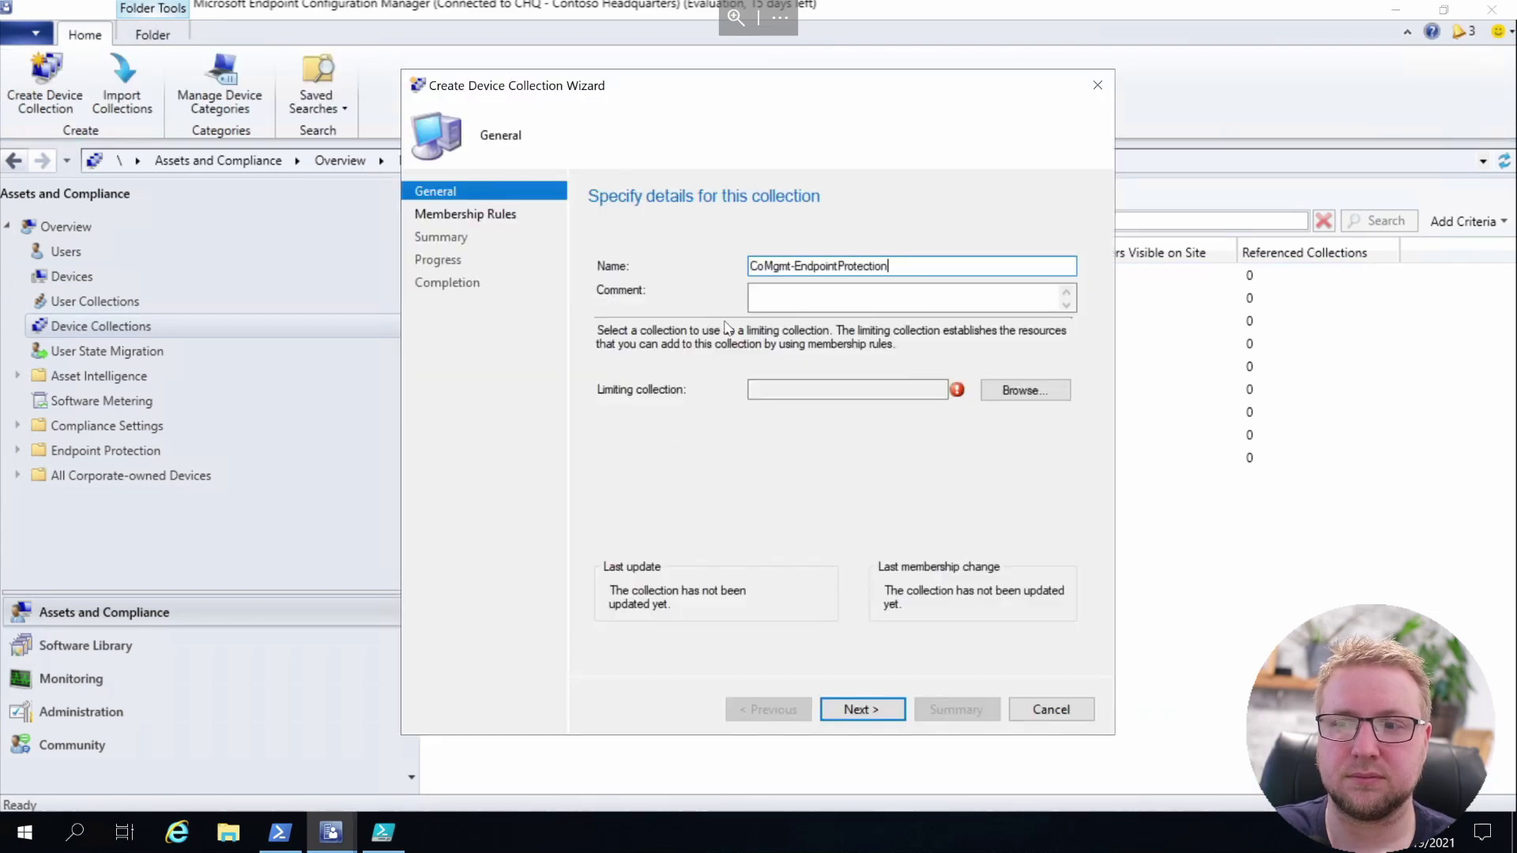
{"action": "left_click", "coordinate": [1026, 390]}
{"action": "left_click", "coordinate": [978, 622]}
{"action": "left_click", "coordinate": [955, 709]}
{"action": "left_click", "coordinate": [861, 709]}
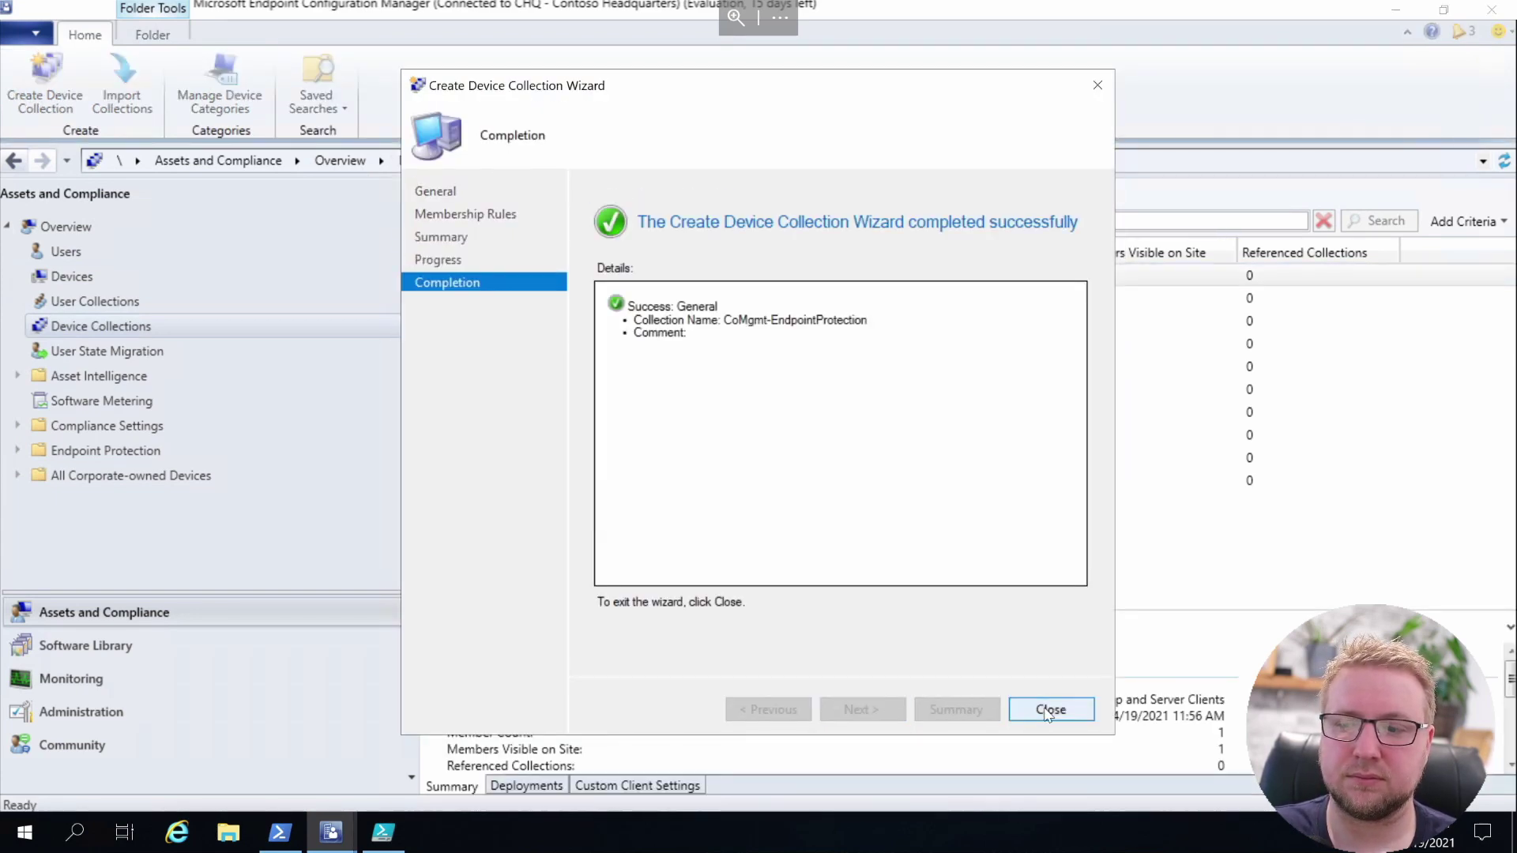
{"action": "left_click", "coordinate": [1050, 709]}
Create device collection CoMgmt-ResourceAccess limited to All Desktop and Server Clients
{"action": "right_click", "coordinate": [655, 571]}
{"action": "left_click", "coordinate": [745, 579]}
{"action": "type", "text": "CoMgmt-ResourceAccess"}
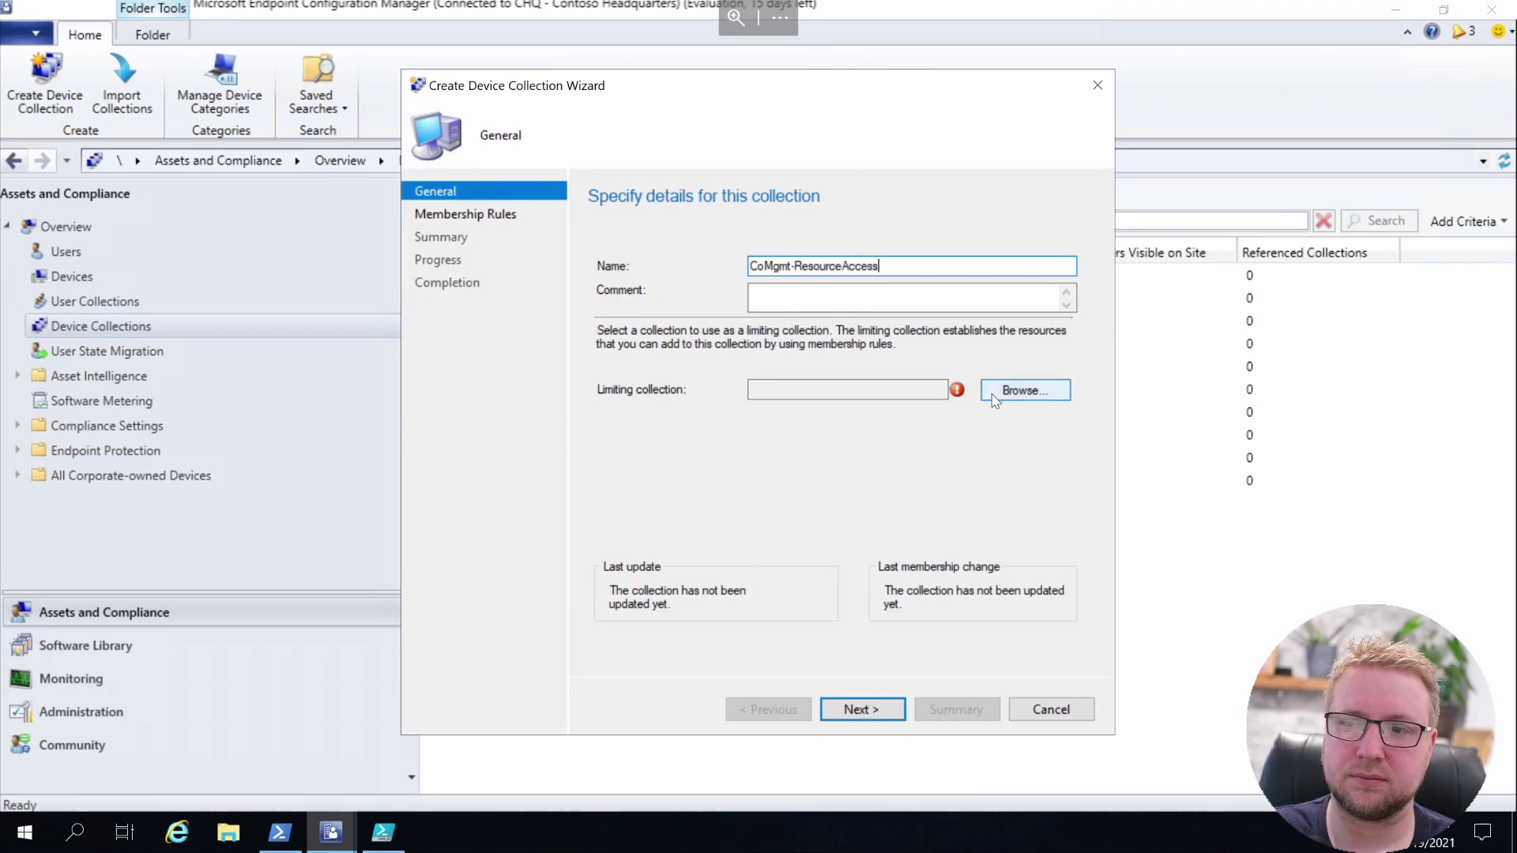
{"action": "left_click", "coordinate": [1025, 390]}
{"action": "left_click", "coordinate": [977, 622]}
{"action": "left_click", "coordinate": [954, 708]}
{"action": "key", "text": "Return"}
{"action": "left_click", "coordinate": [861, 709]}
{"action": "left_click", "coordinate": [1051, 709]}
{"action": "right_click", "coordinate": [657, 572]}
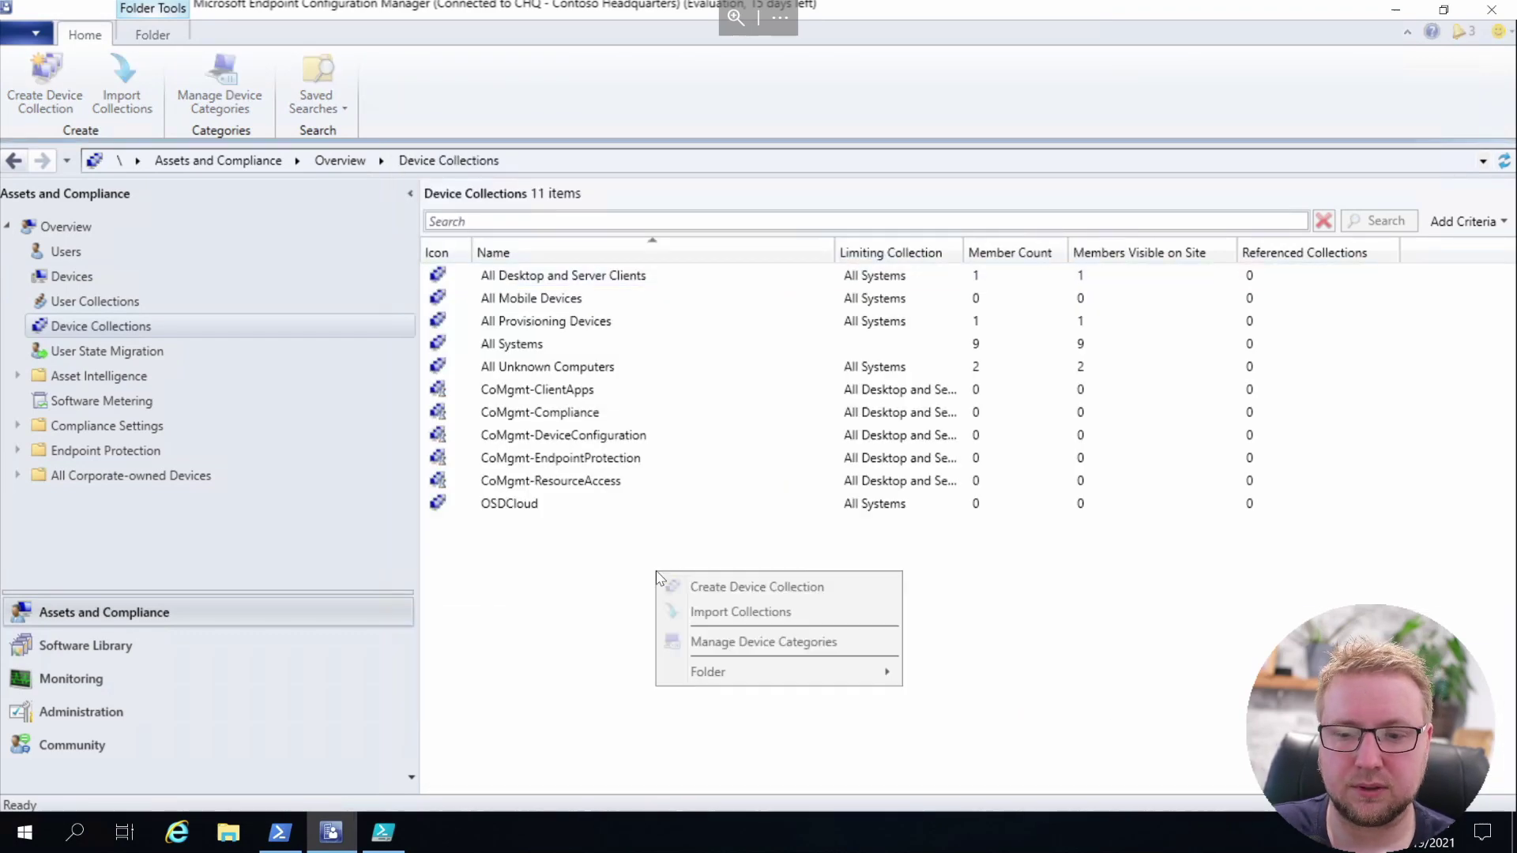
Create a CoMgmt collection limited to All Desktop and Server Clients, then widen the Limiting Collection column
{"action": "left_click", "coordinate": [743, 581]}
{"action": "type", "text": "CoMgmt-"}
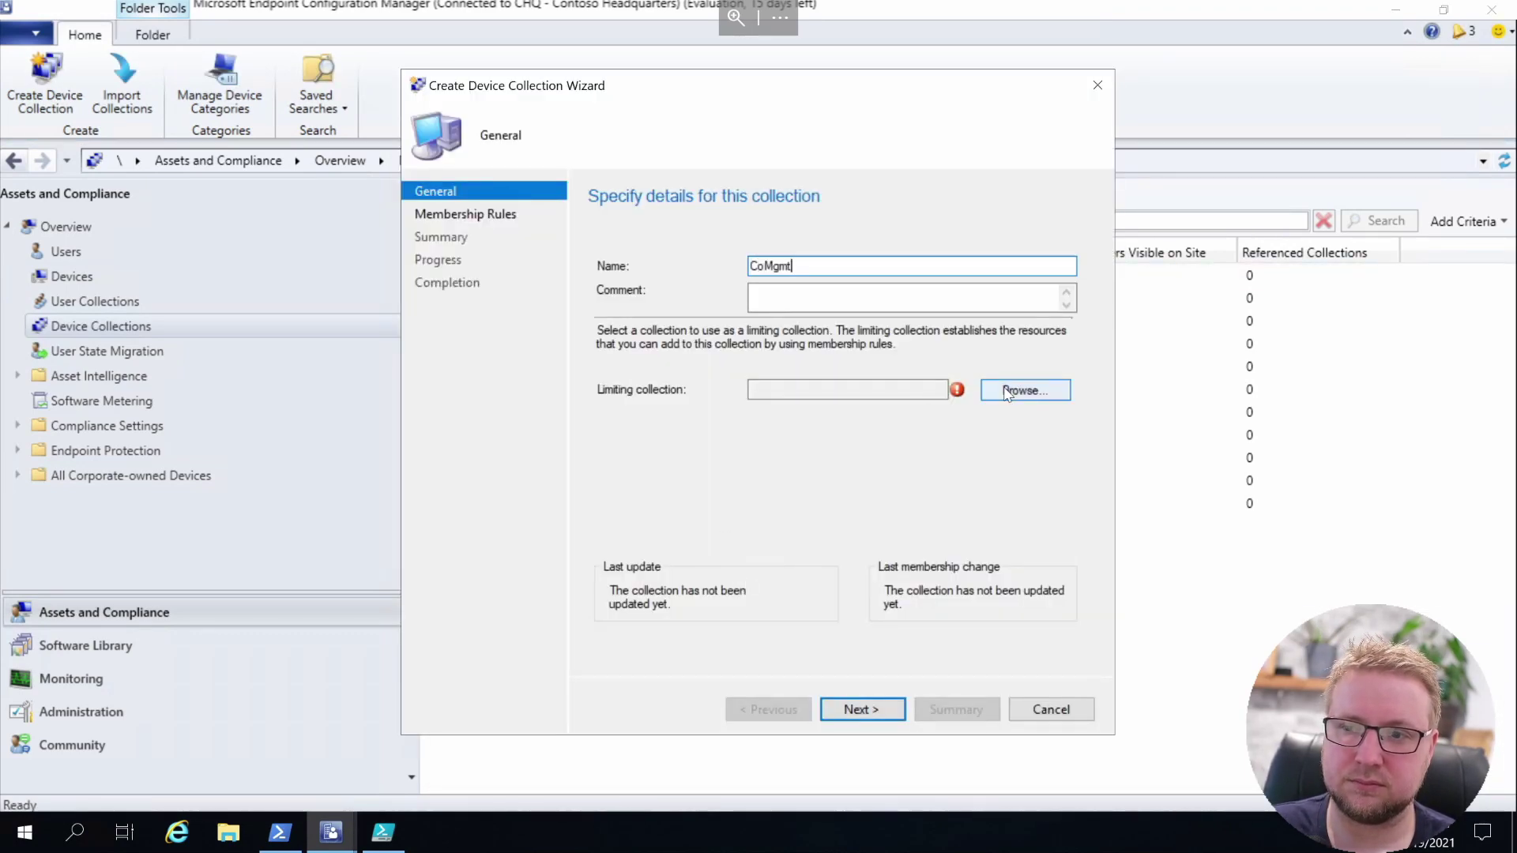
{"action": "left_click", "coordinate": [997, 395]}
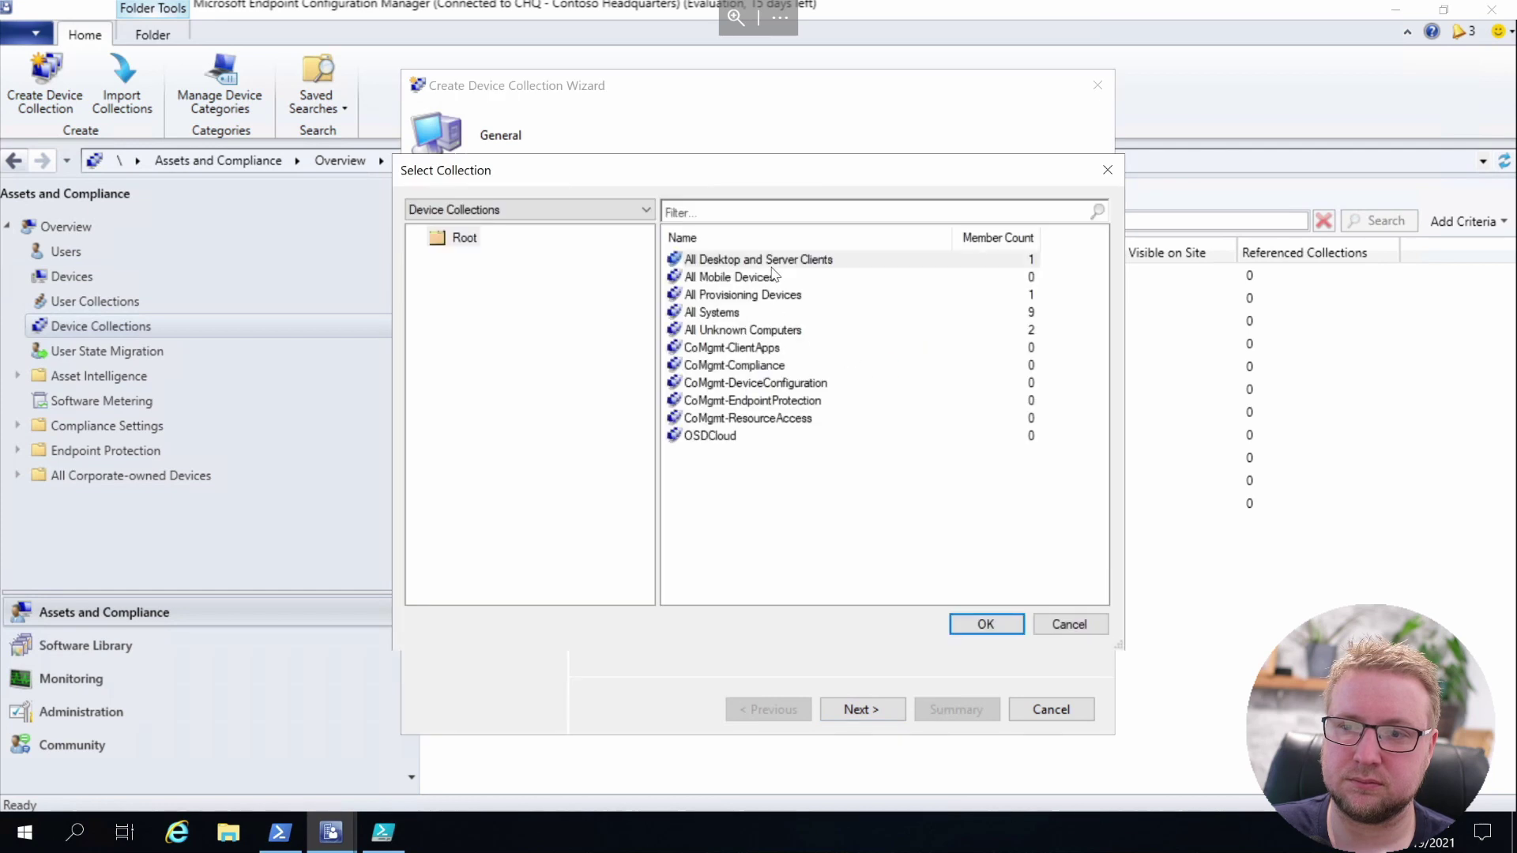
{"action": "double_click", "coordinate": [755, 259]}
{"action": "left_click", "coordinate": [861, 709]}
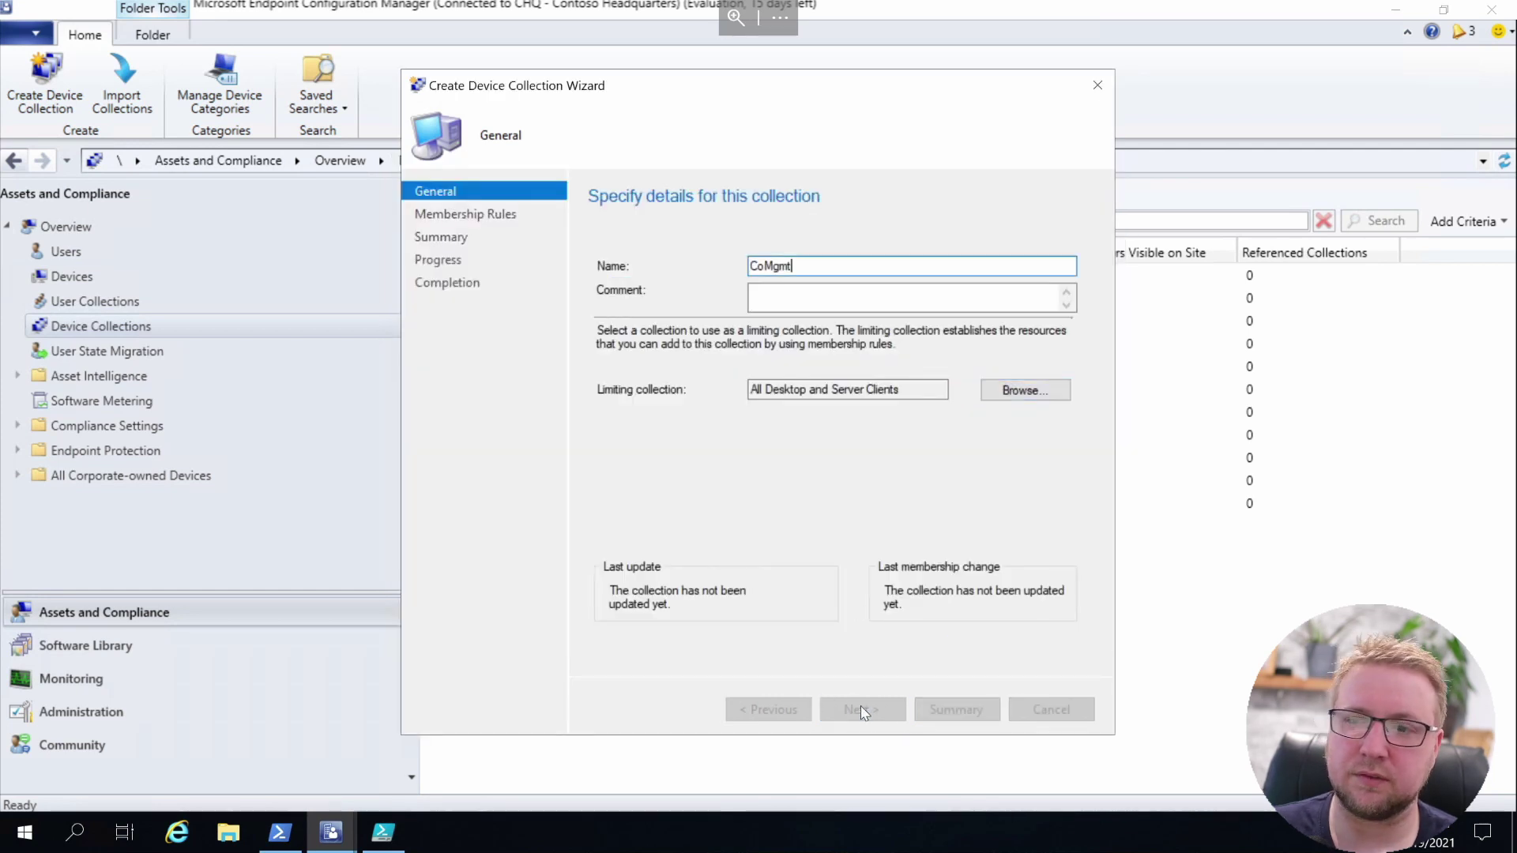
{"action": "left_click", "coordinate": [861, 709]}
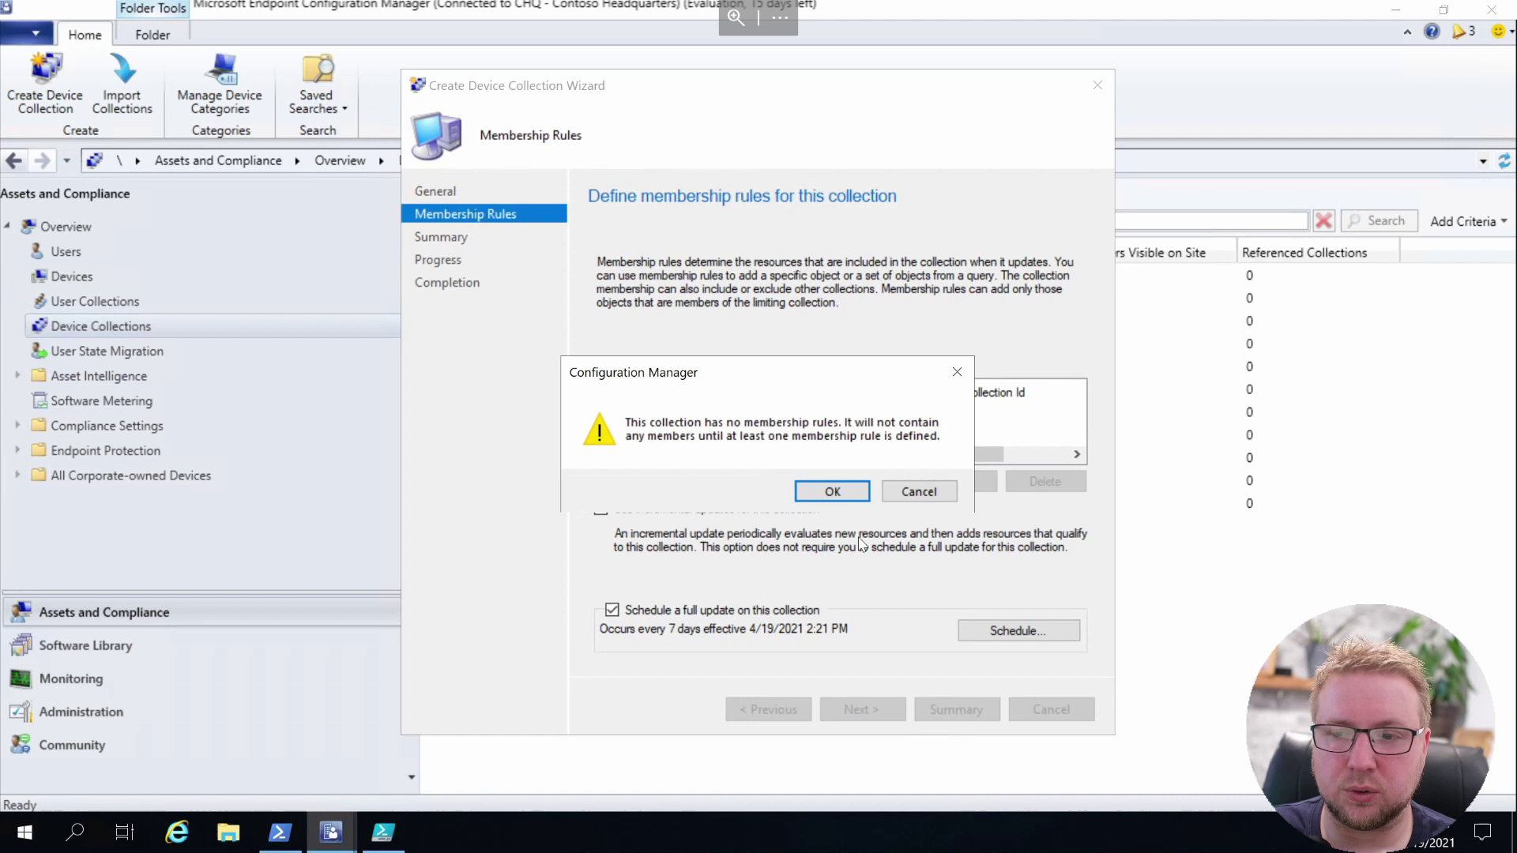
{"action": "left_click", "coordinate": [836, 487]}
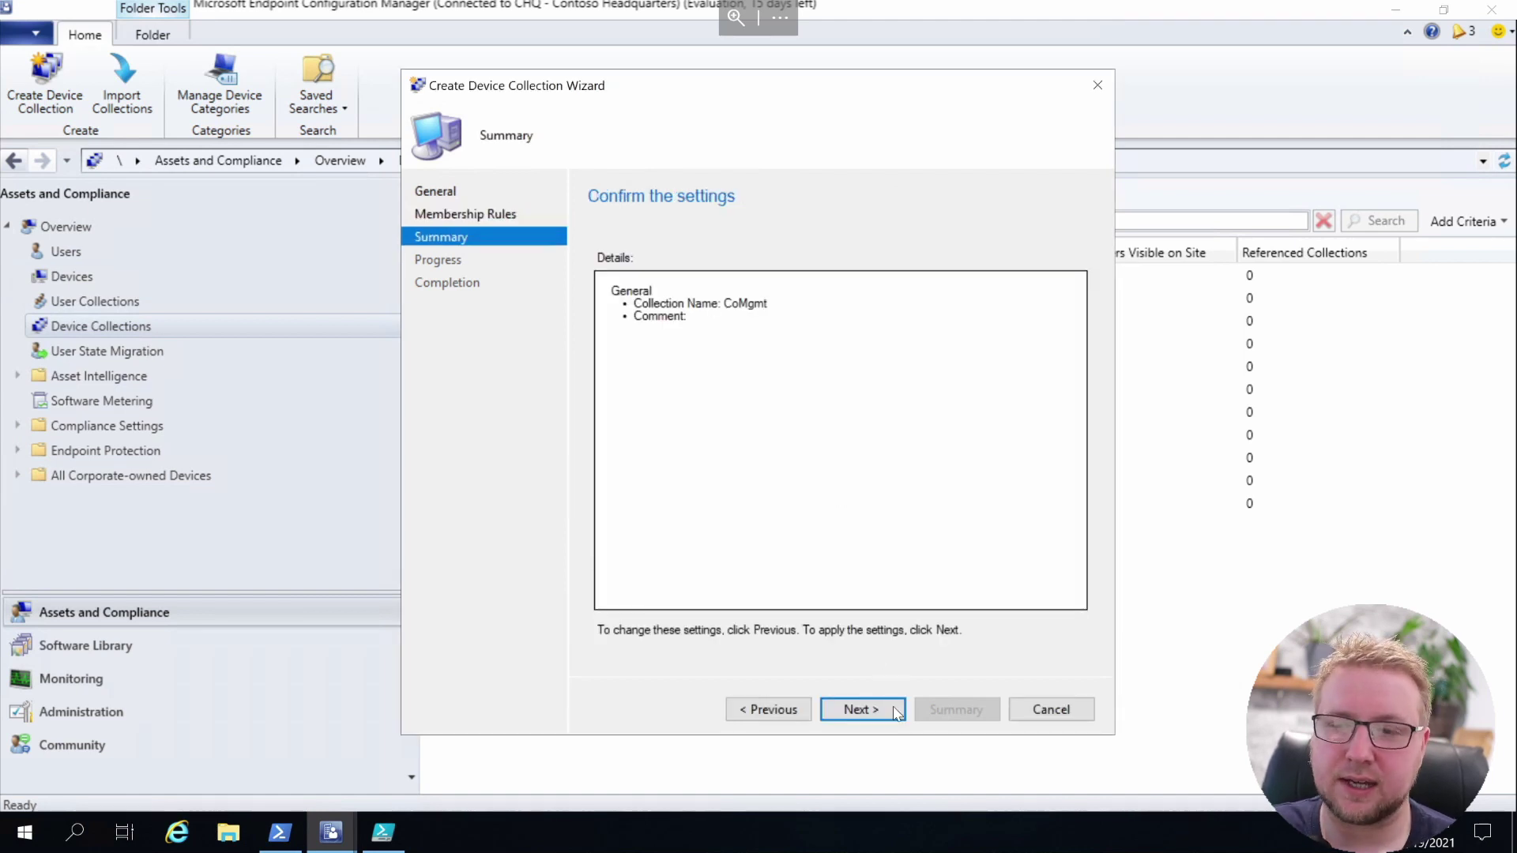
{"action": "left_click", "coordinate": [901, 708]}
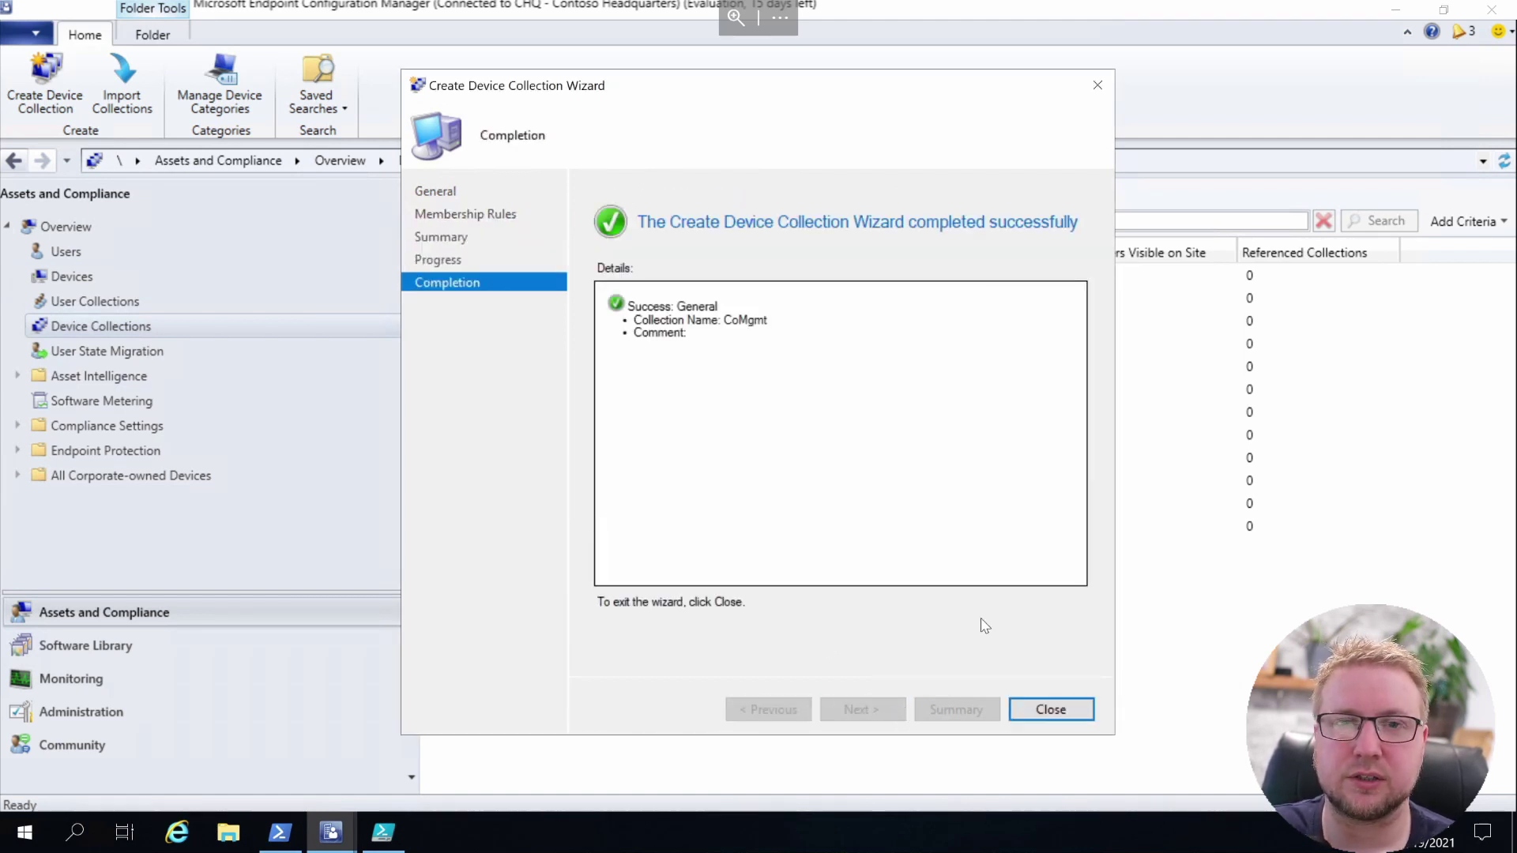
{"action": "left_click", "coordinate": [1049, 709]}
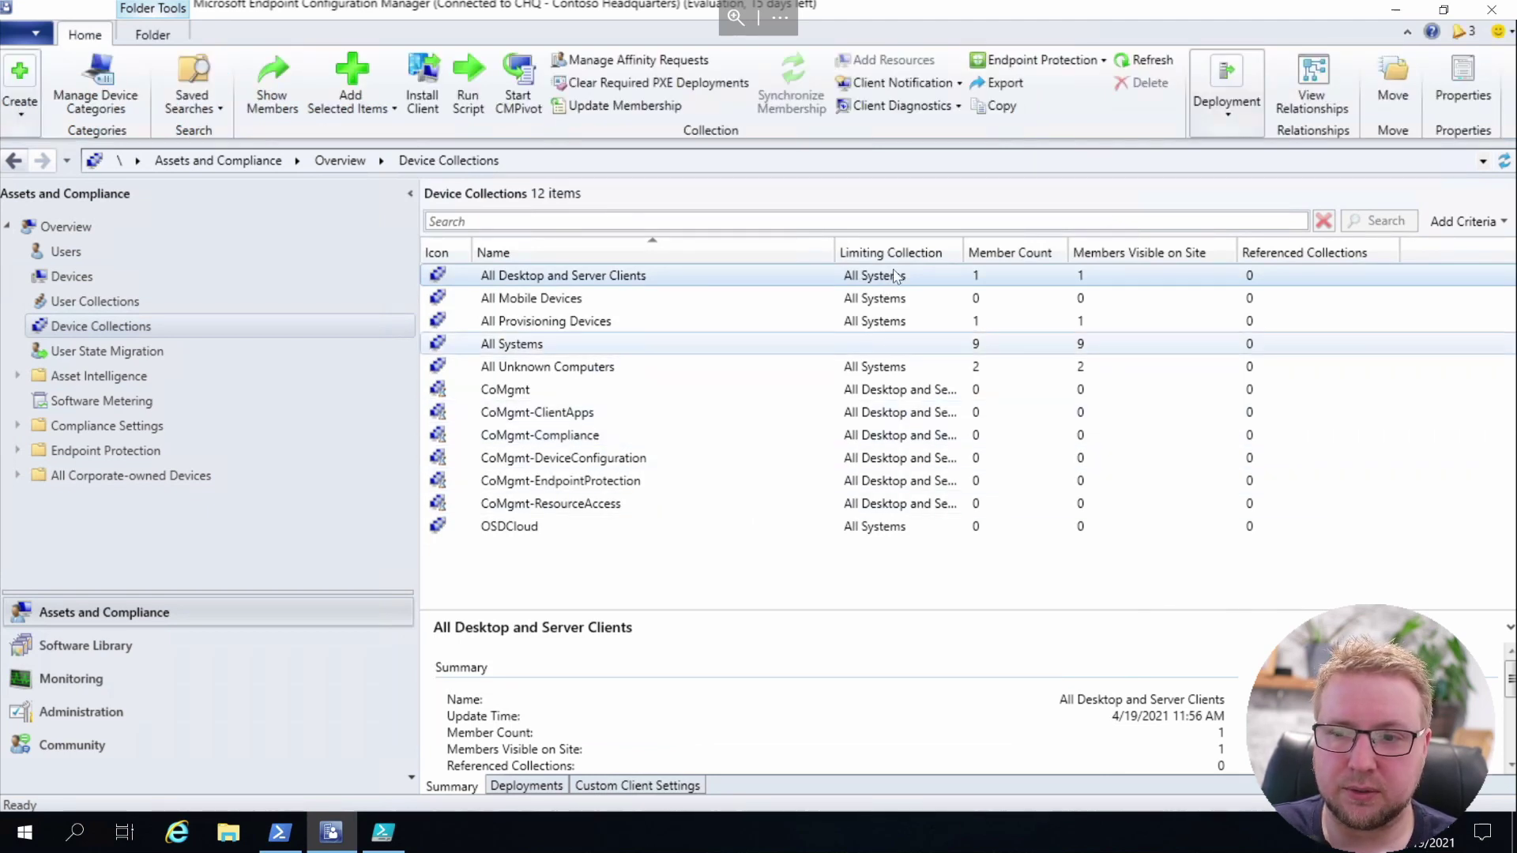
{"action": "left_click_drag", "start_coordinate": [1030, 247], "coordinate": [1026, 248]}
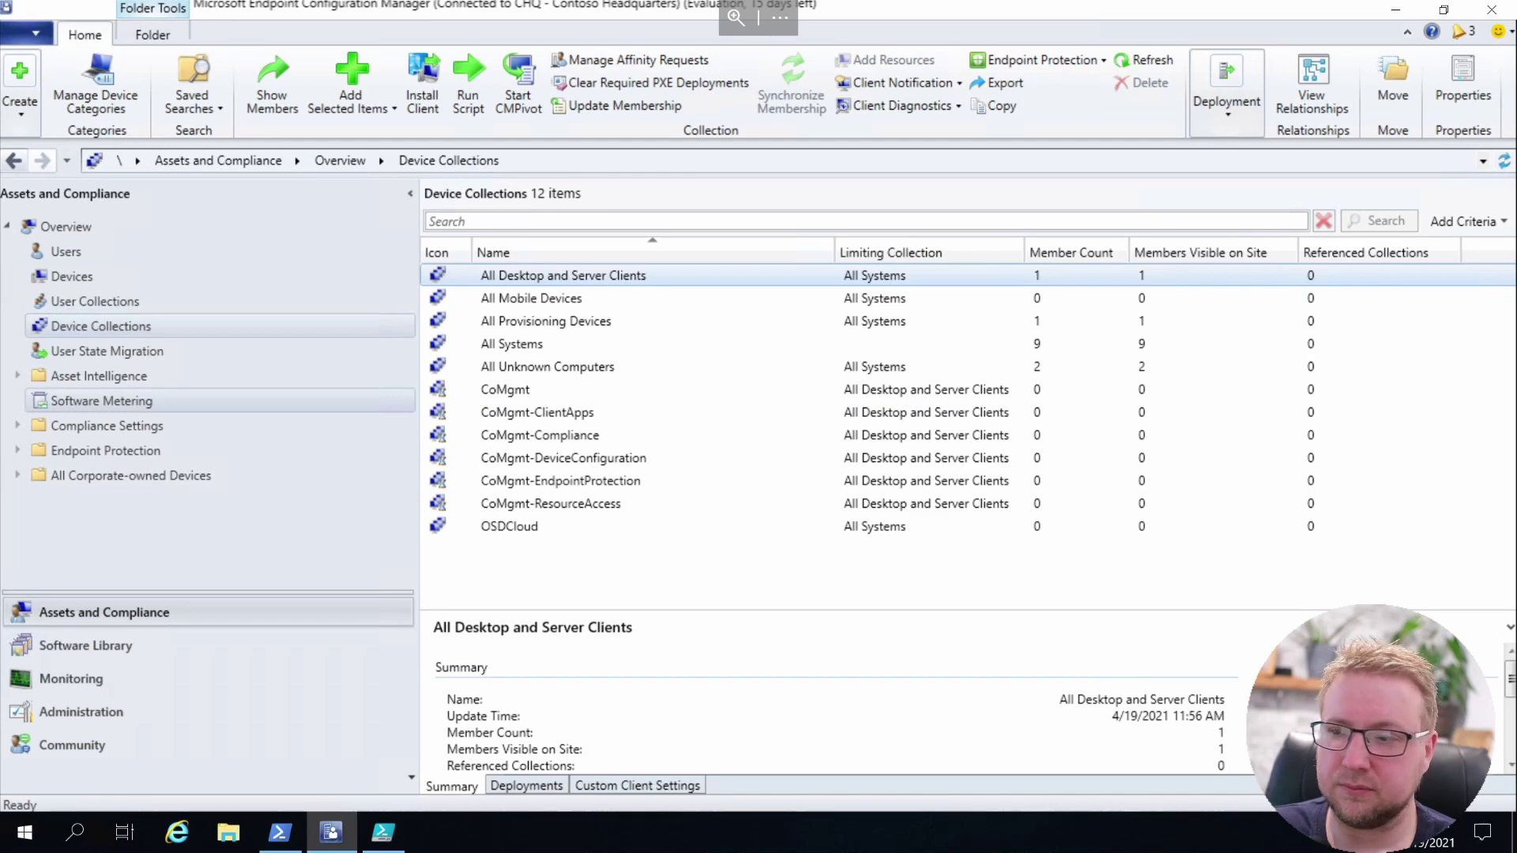
{"action": "left_click", "coordinate": [101, 325]}
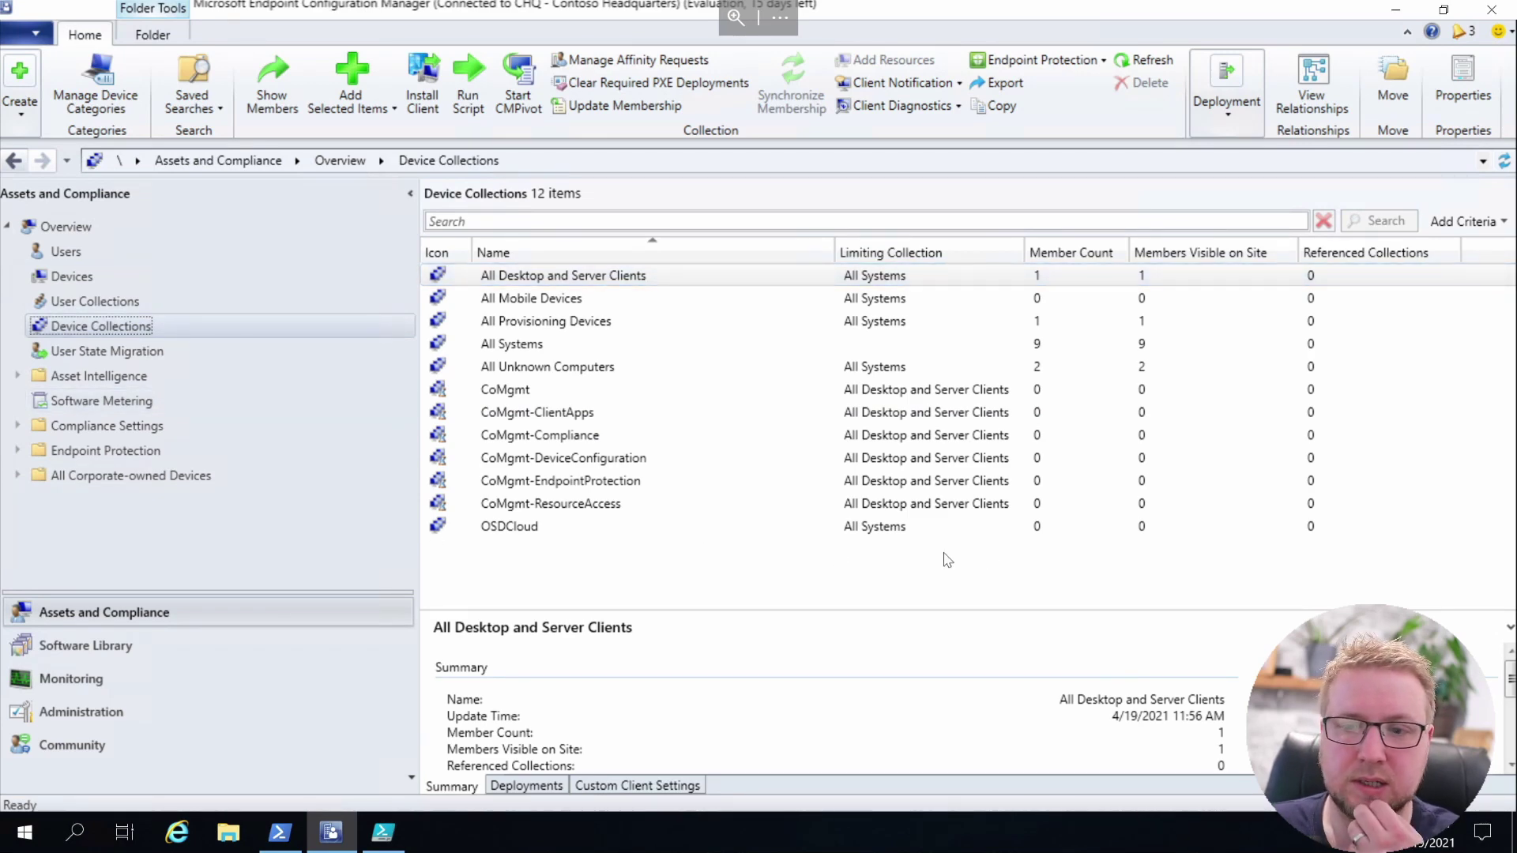
Start the Co-management Configuration Wizard from the Administration workspace's co-management node
{"action": "left_click", "coordinate": [121, 715]}
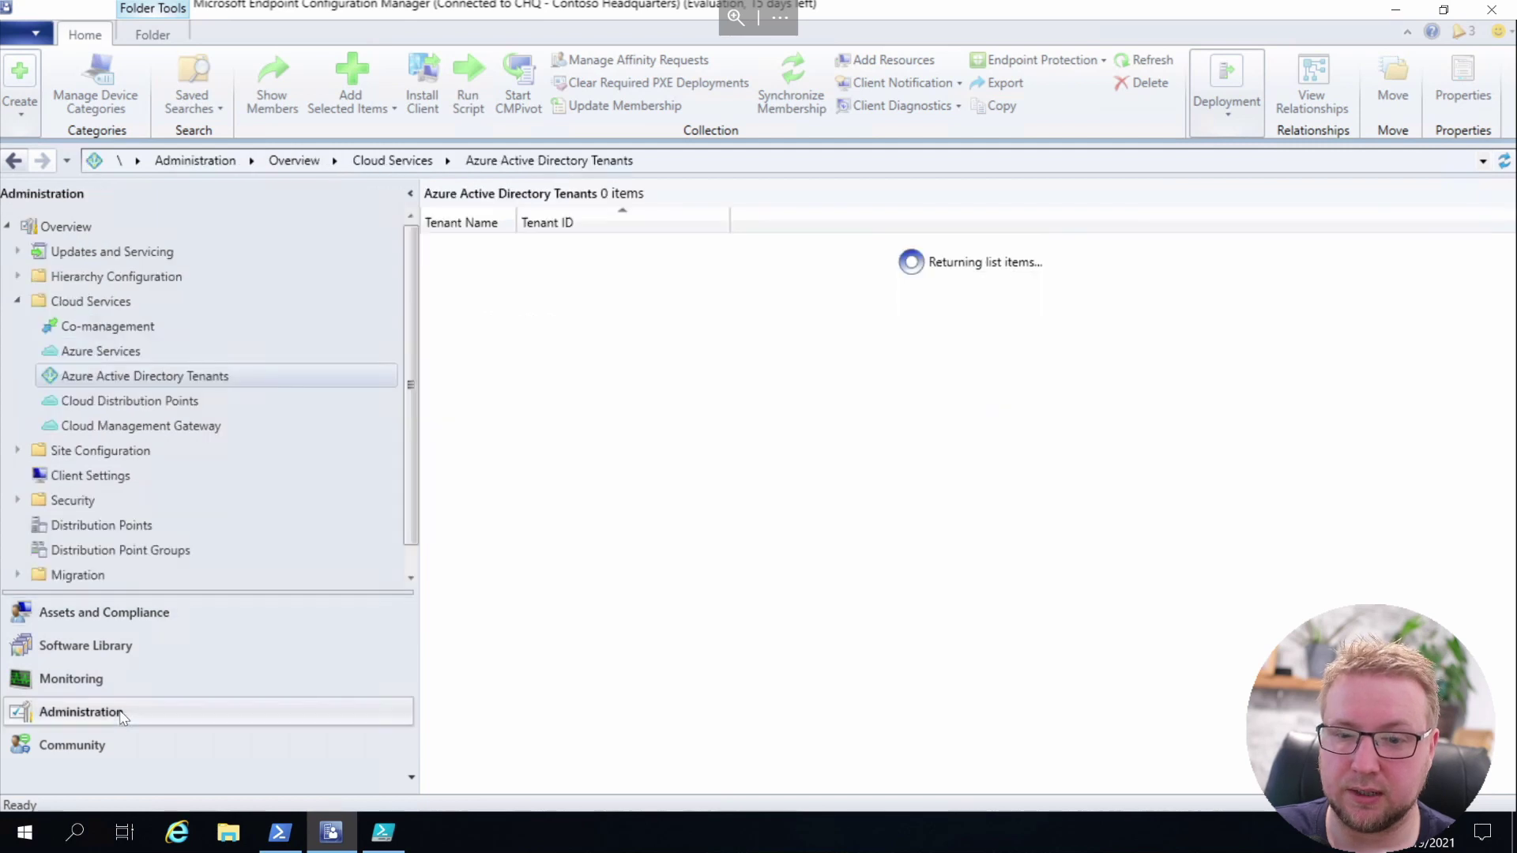
{"action": "left_click", "coordinate": [130, 330]}
{"action": "right_click", "coordinate": [604, 331]}
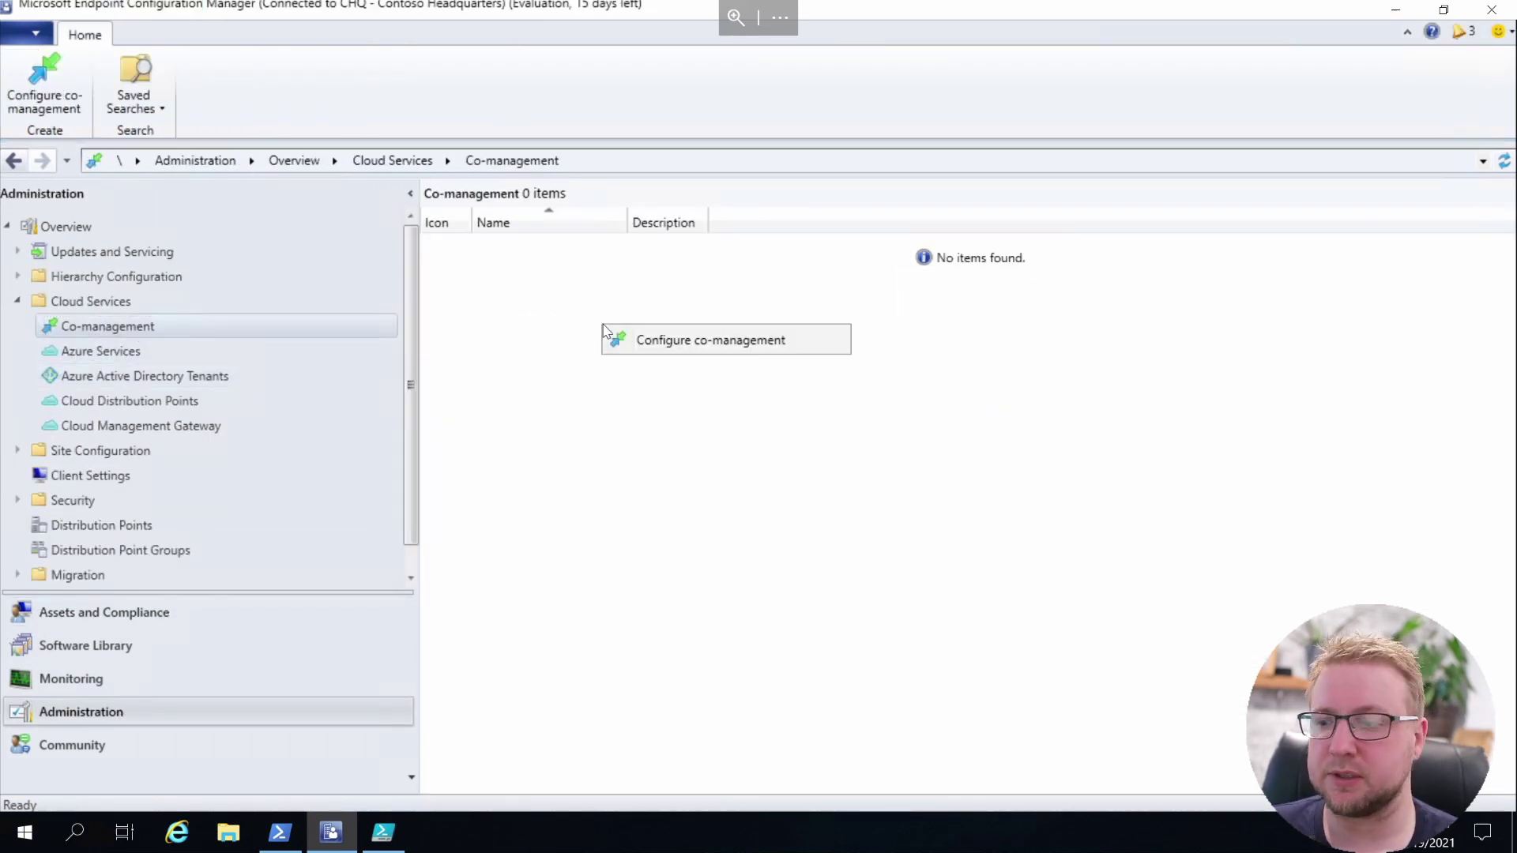
{"action": "left_click", "coordinate": [658, 342]}
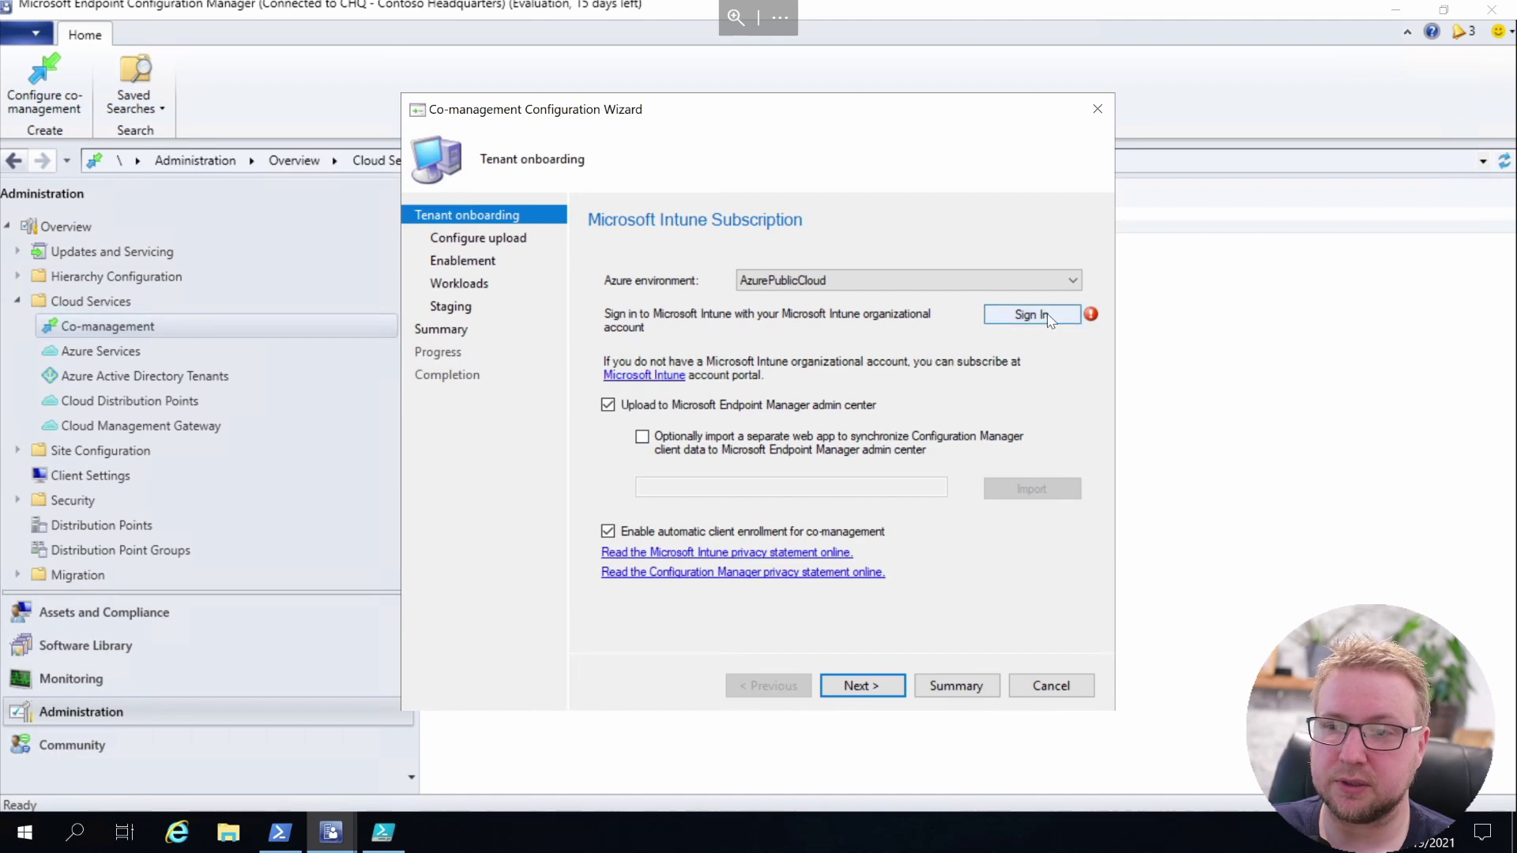
Keep AzurePublicCloud, sign in to Intune with the existing organisational account, and continue
{"action": "left_click", "coordinate": [1068, 282]}
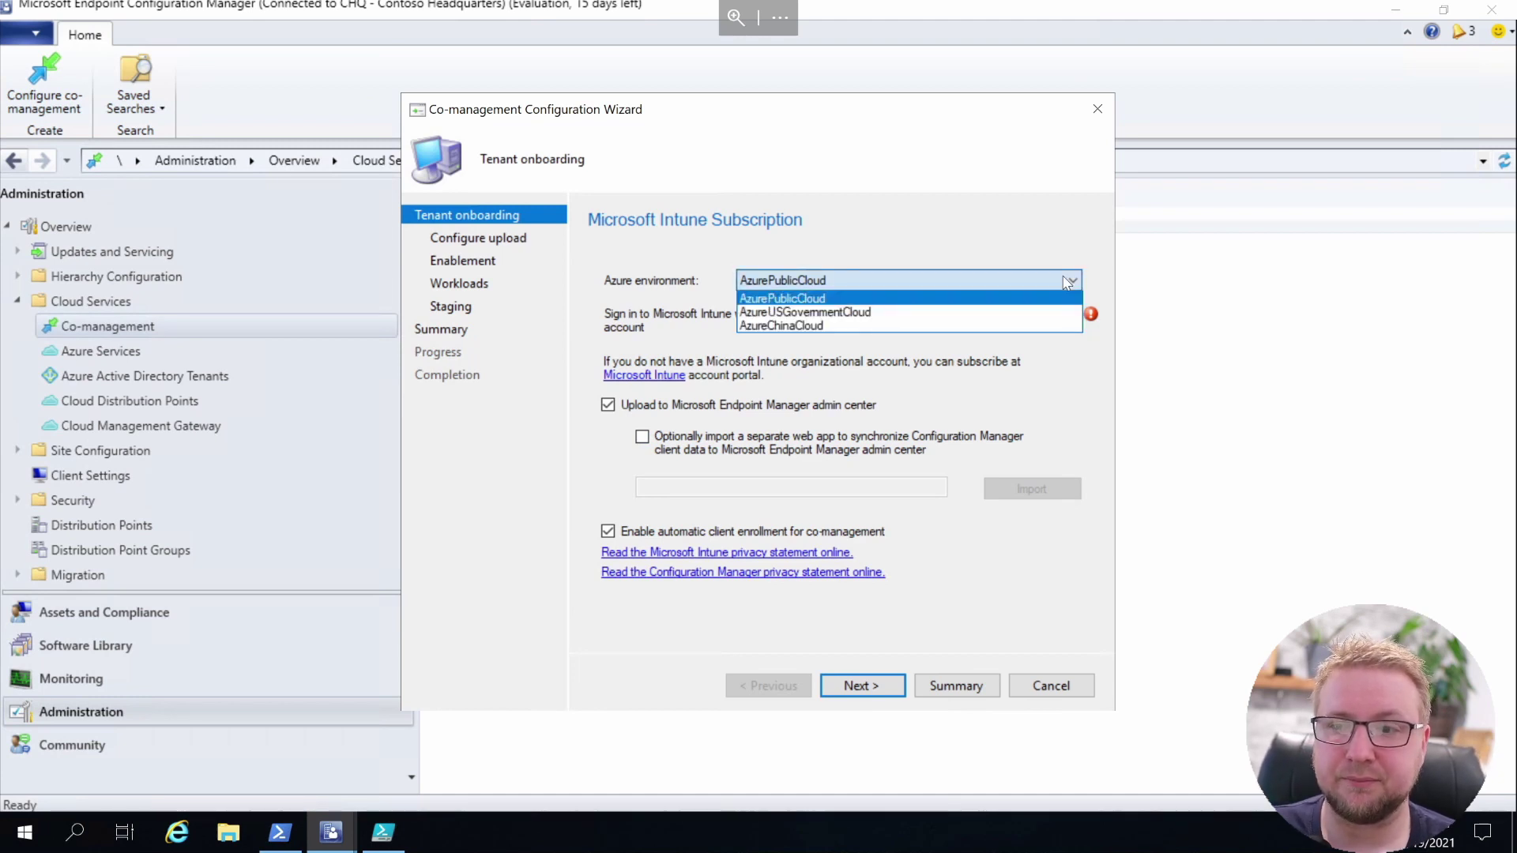
{"action": "left_click", "coordinate": [1068, 282]}
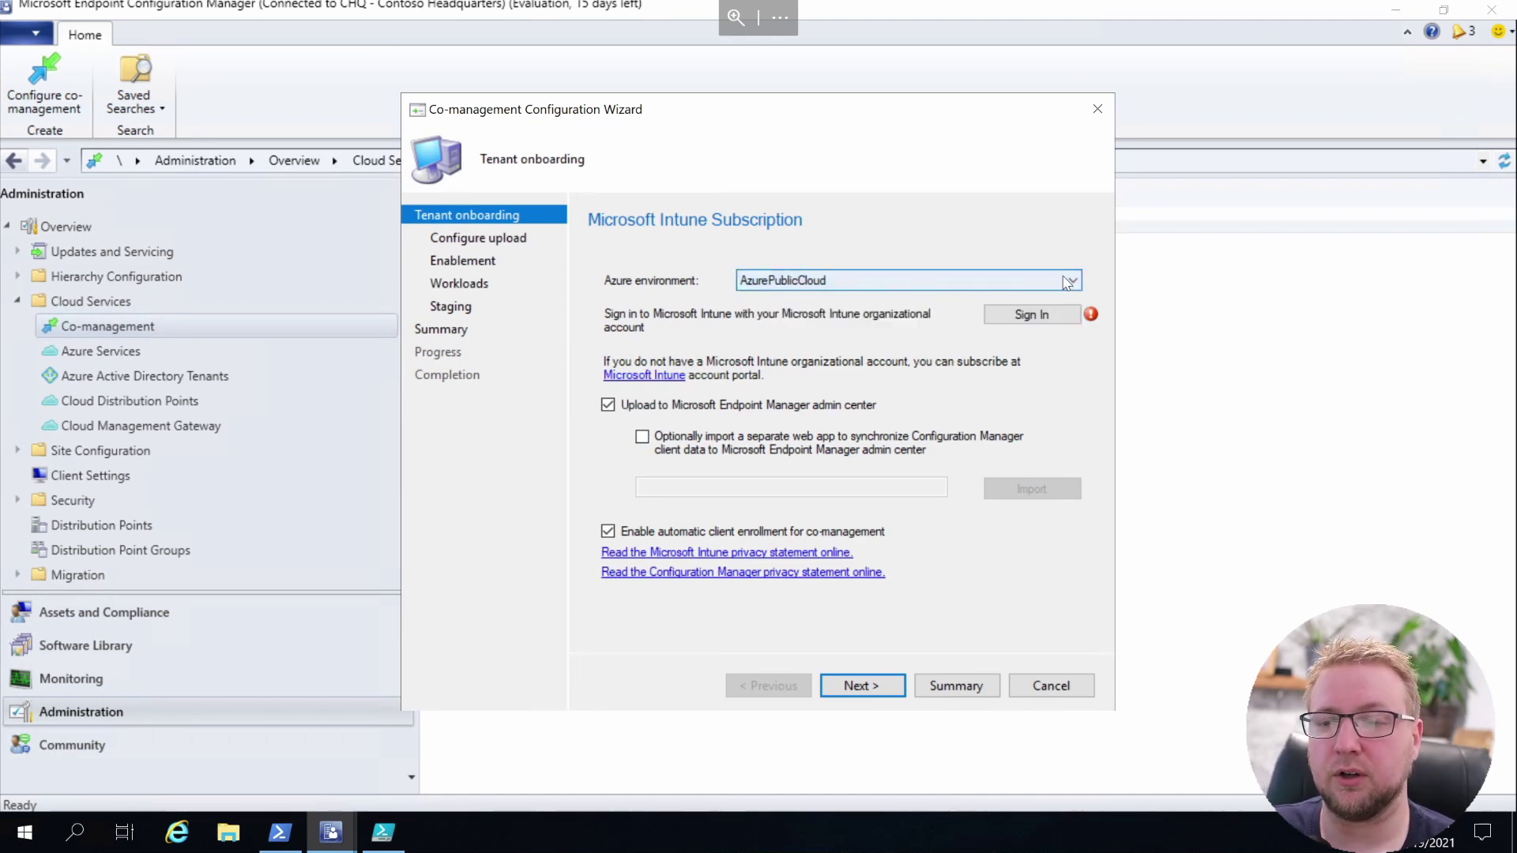
{"action": "left_click", "coordinate": [1066, 317]}
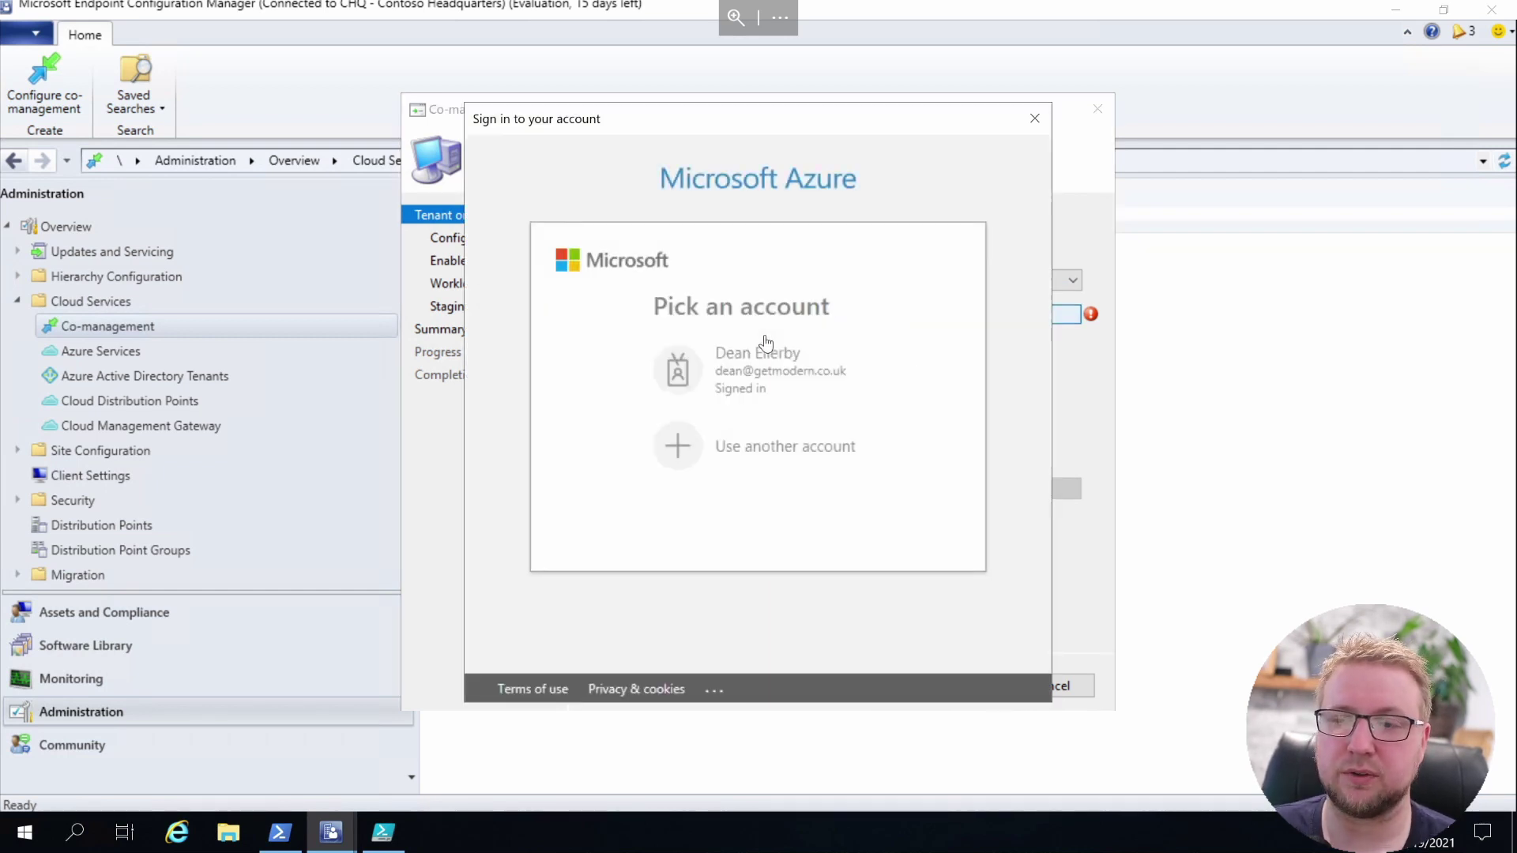
{"action": "left_click", "coordinate": [749, 376]}
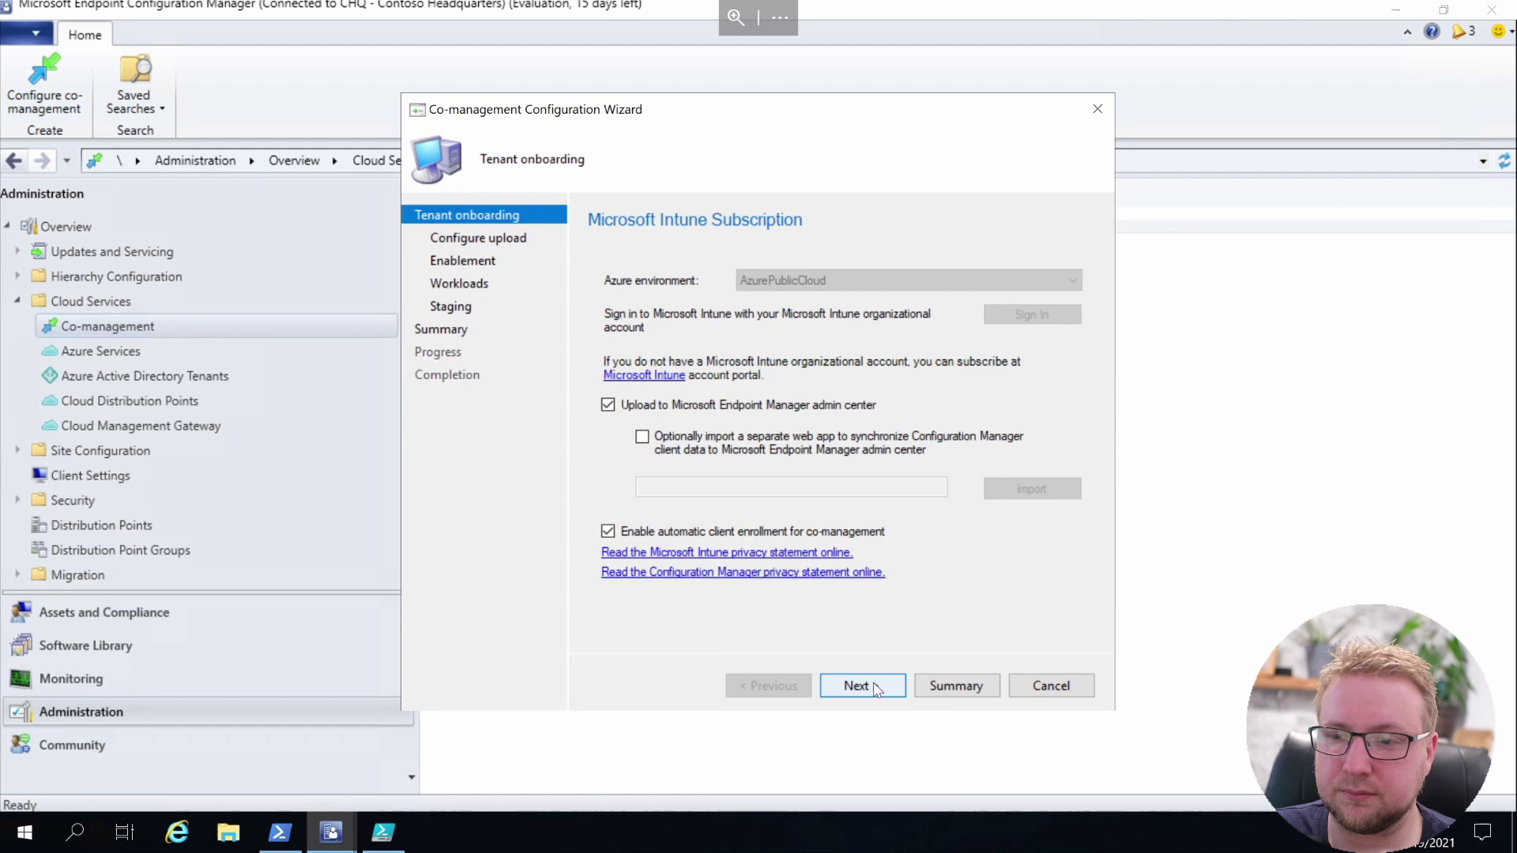
{"action": "left_click", "coordinate": [877, 691]}
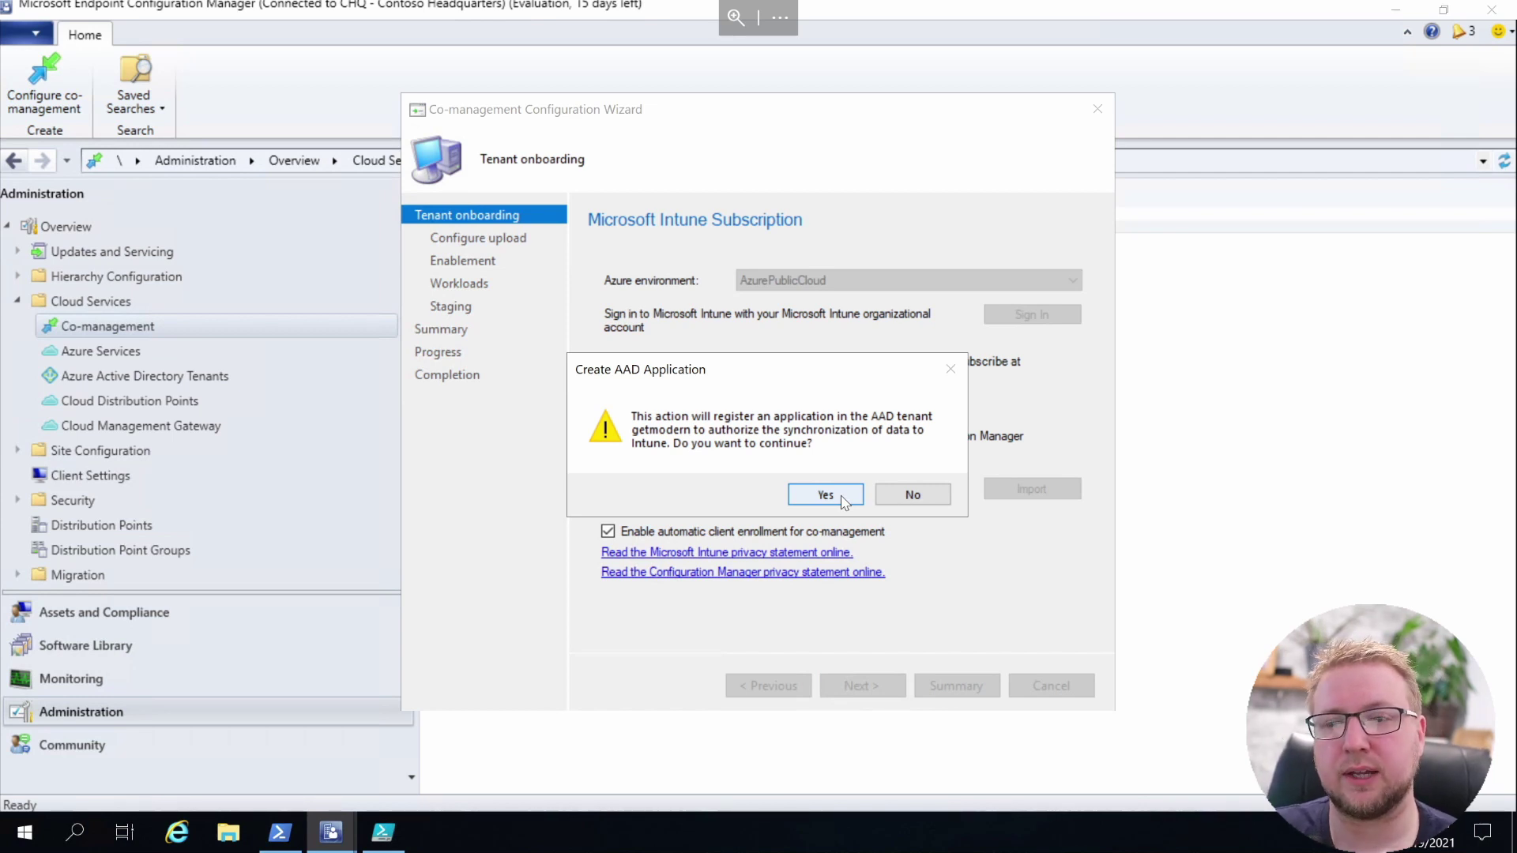
Confirm the AAD application registration, keep upload defaults, and set automatic Intune enrollment to All
{"action": "left_click", "coordinate": [843, 501]}
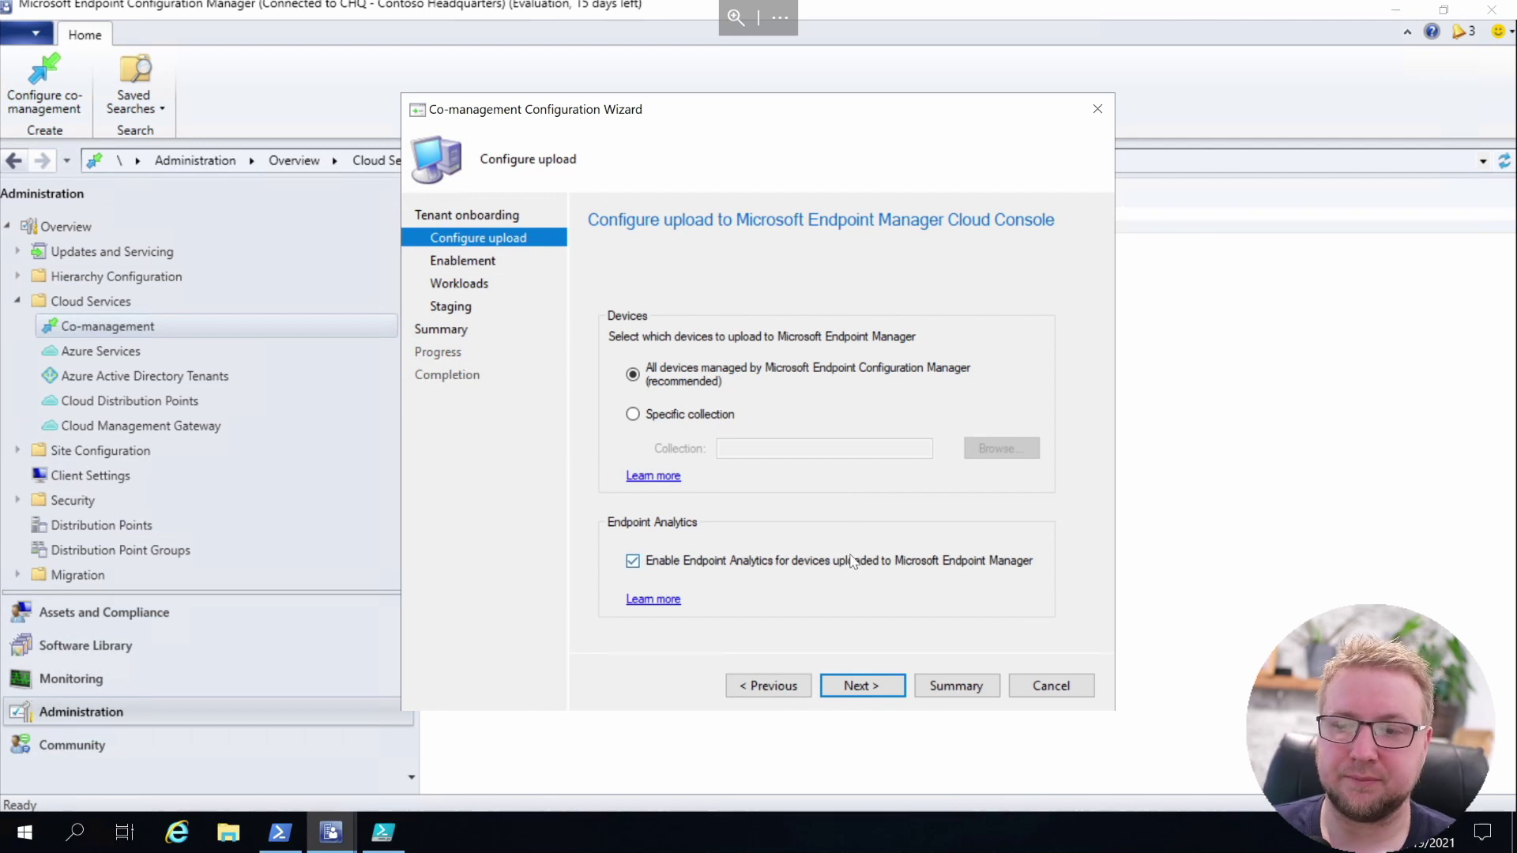
{"action": "left_click", "coordinate": [875, 689]}
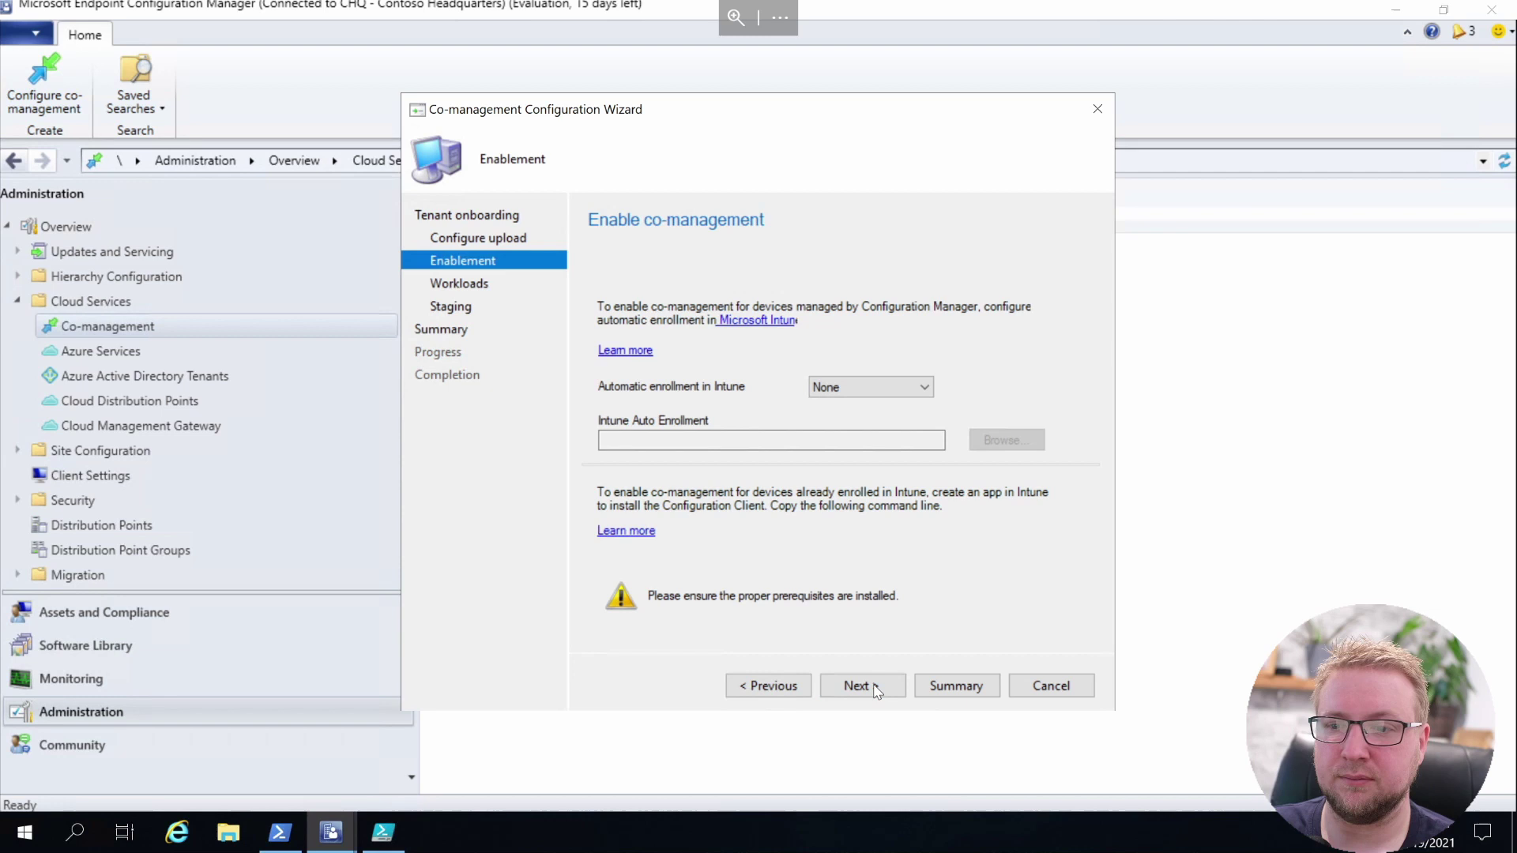
{"action": "left_click", "coordinate": [871, 387]}
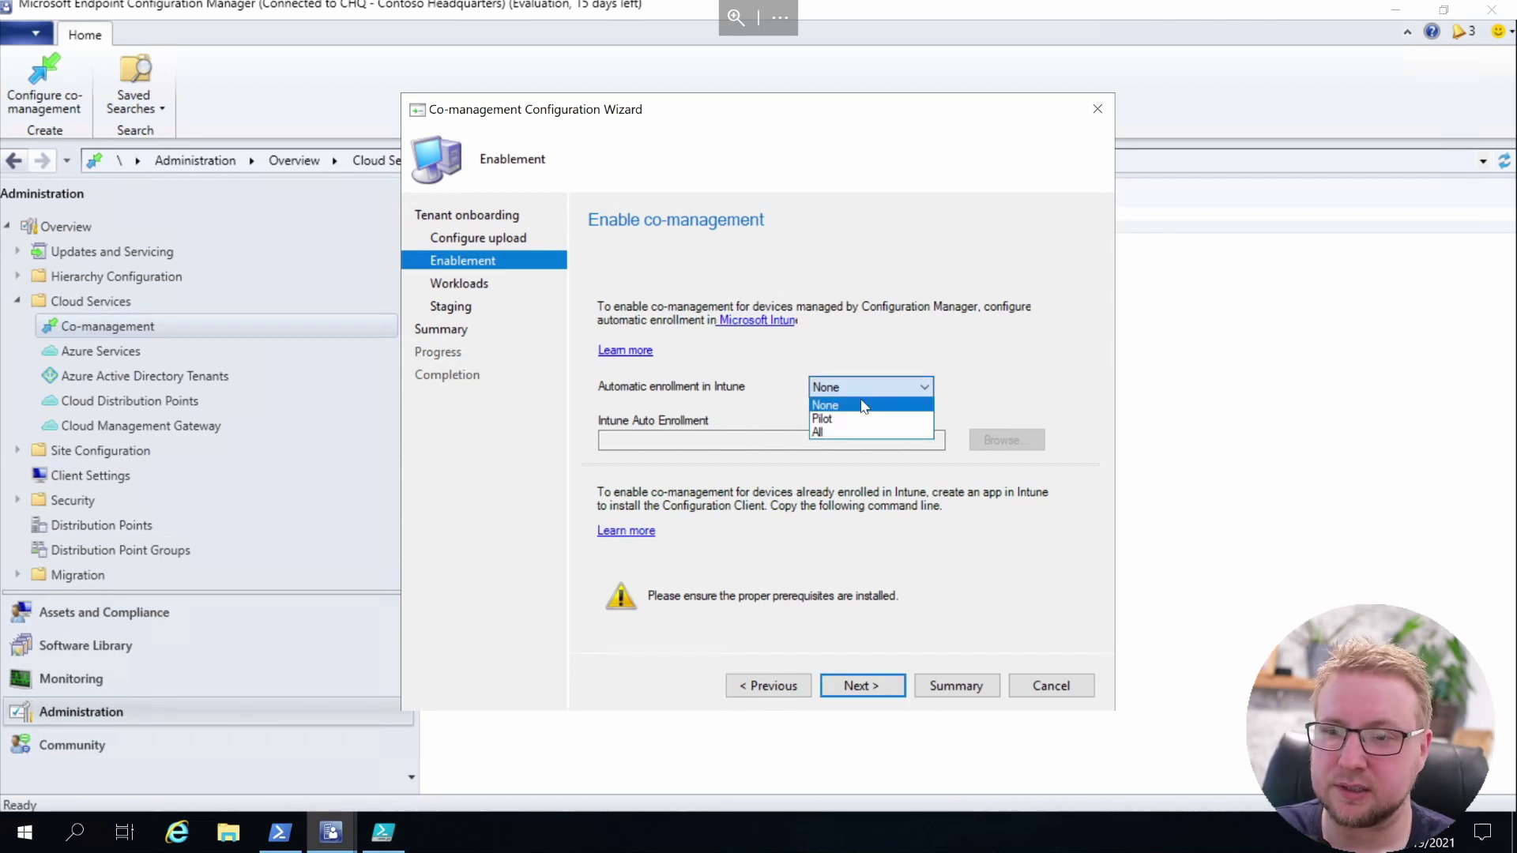
{"action": "left_click", "coordinate": [843, 433]}
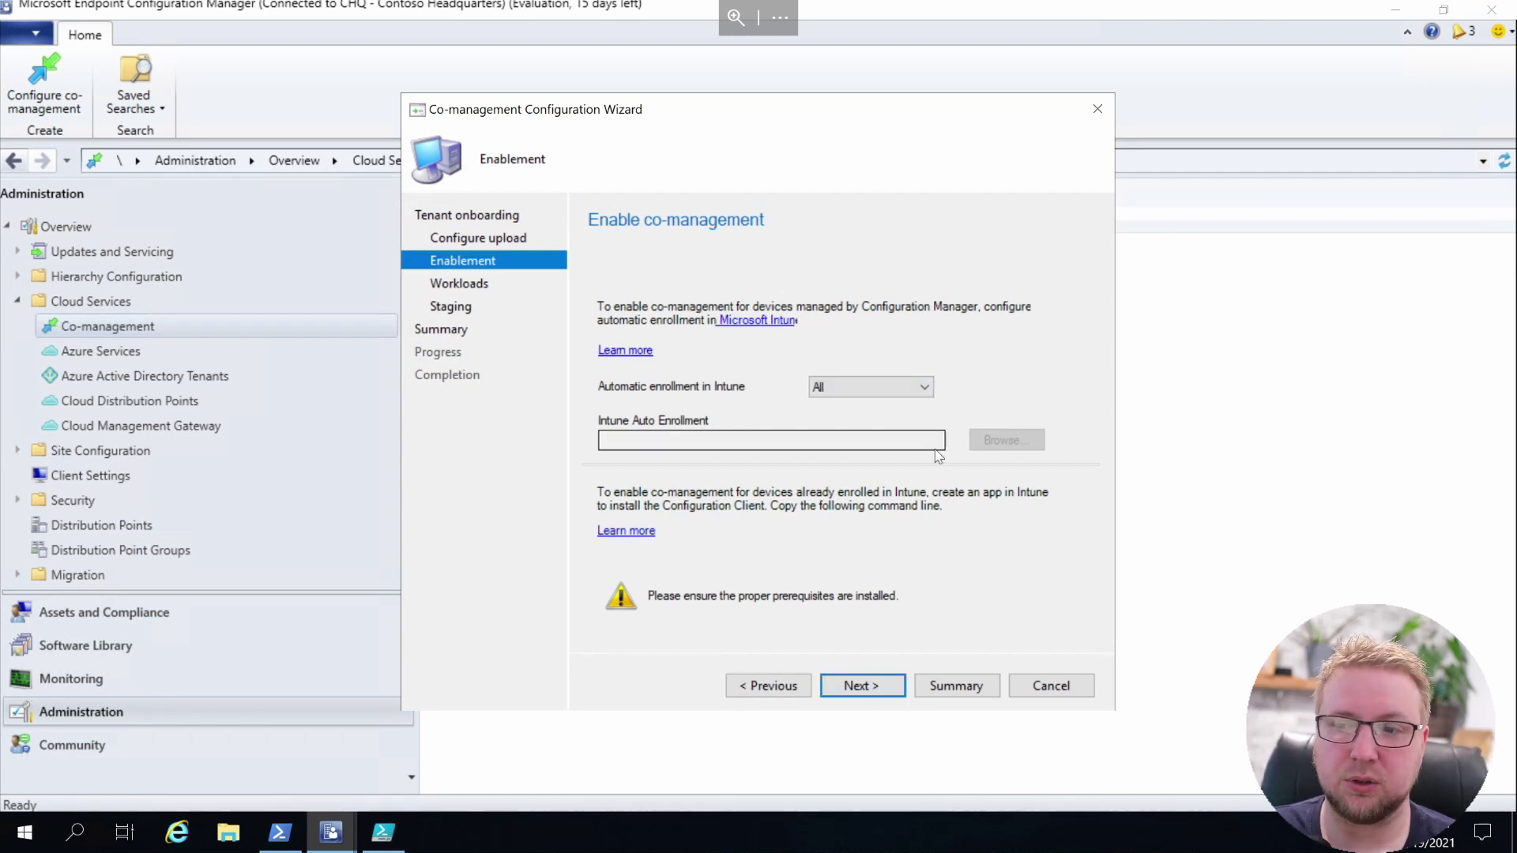
{"action": "left_click", "coordinate": [886, 439]}
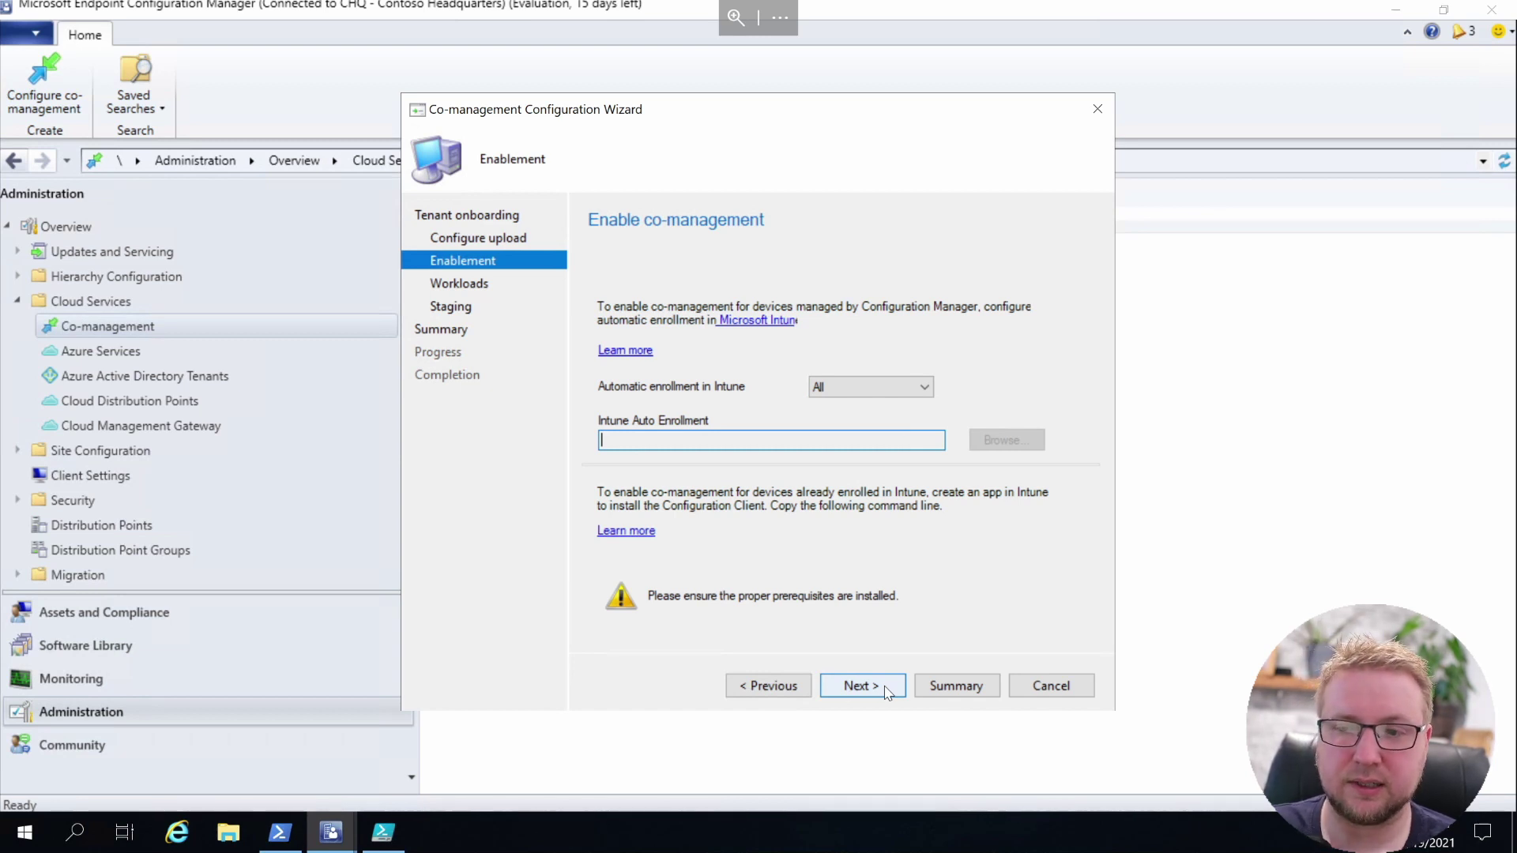
{"action": "left_click", "coordinate": [886, 692]}
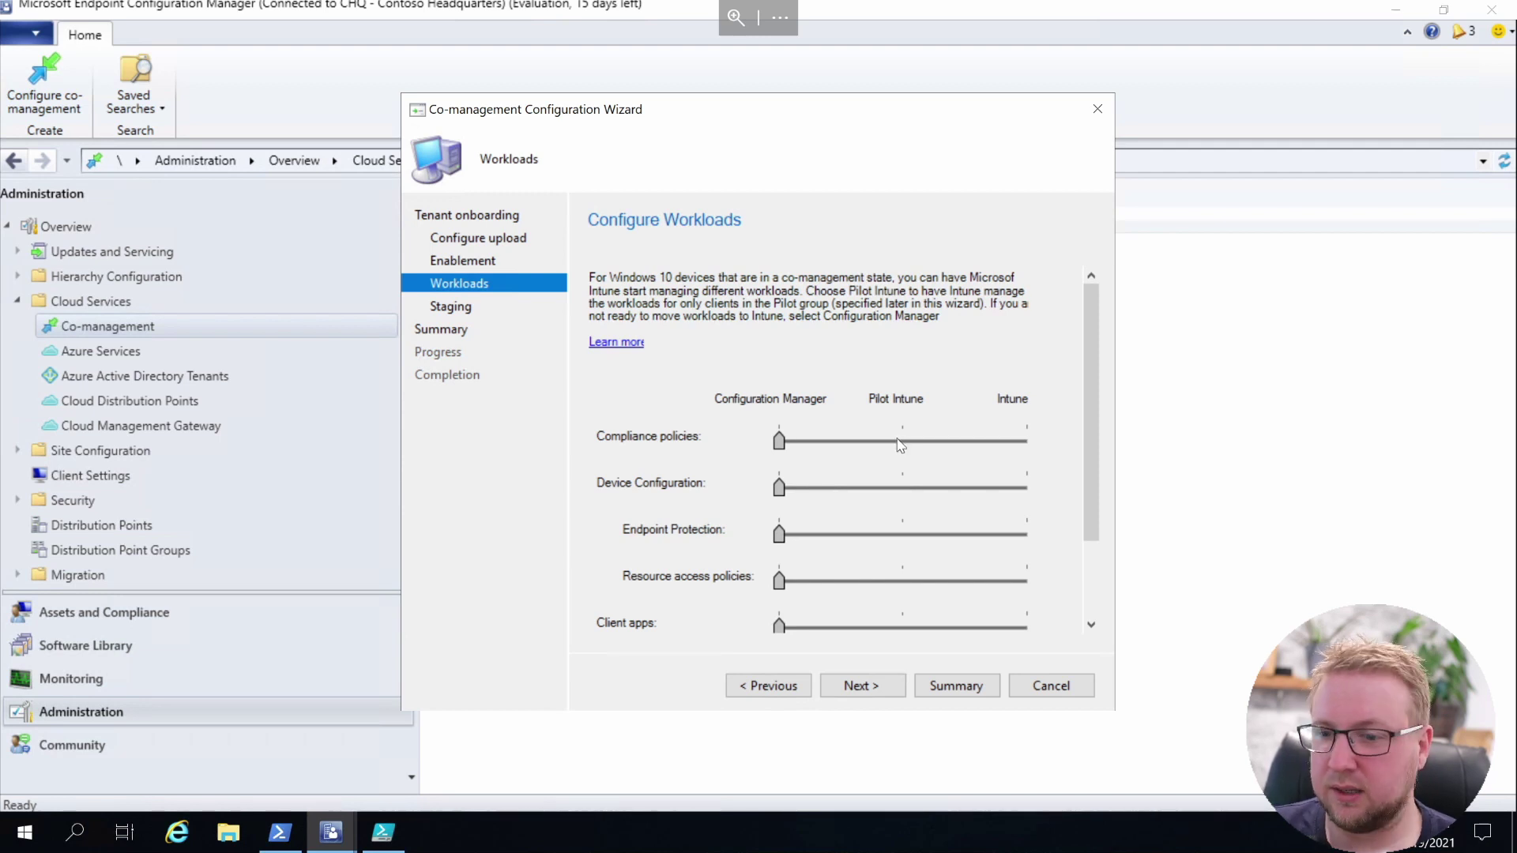
Move all seven workload sliders, Compliance policies through Windows Update policies, to Pilot Intune
{"action": "left_click", "coordinate": [902, 441]}
{"action": "left_click", "coordinate": [902, 534]}
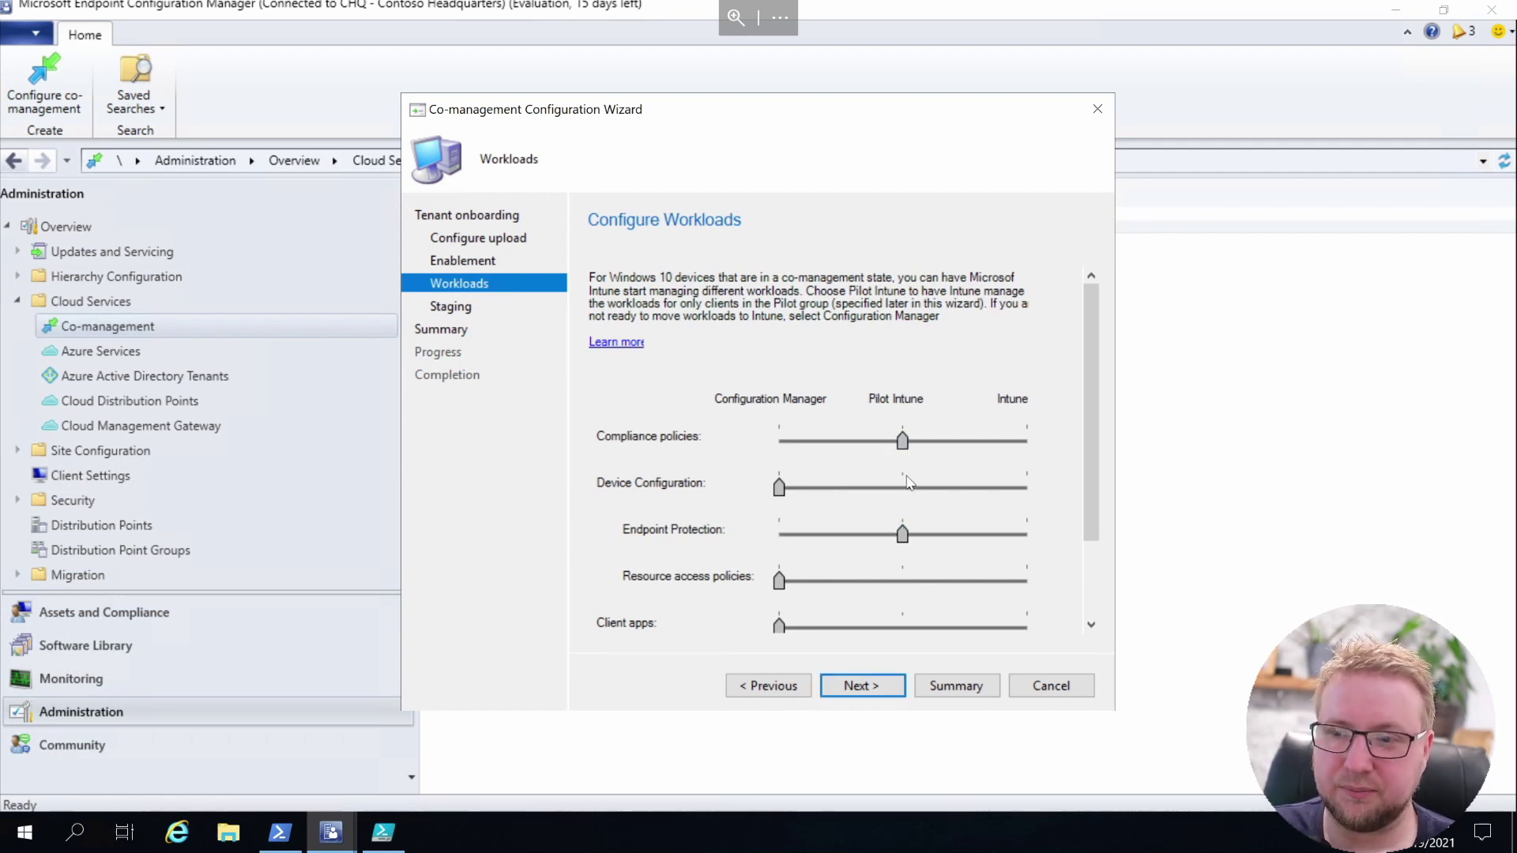
{"action": "left_click", "coordinate": [903, 487]}
{"action": "left_click", "coordinate": [903, 626]}
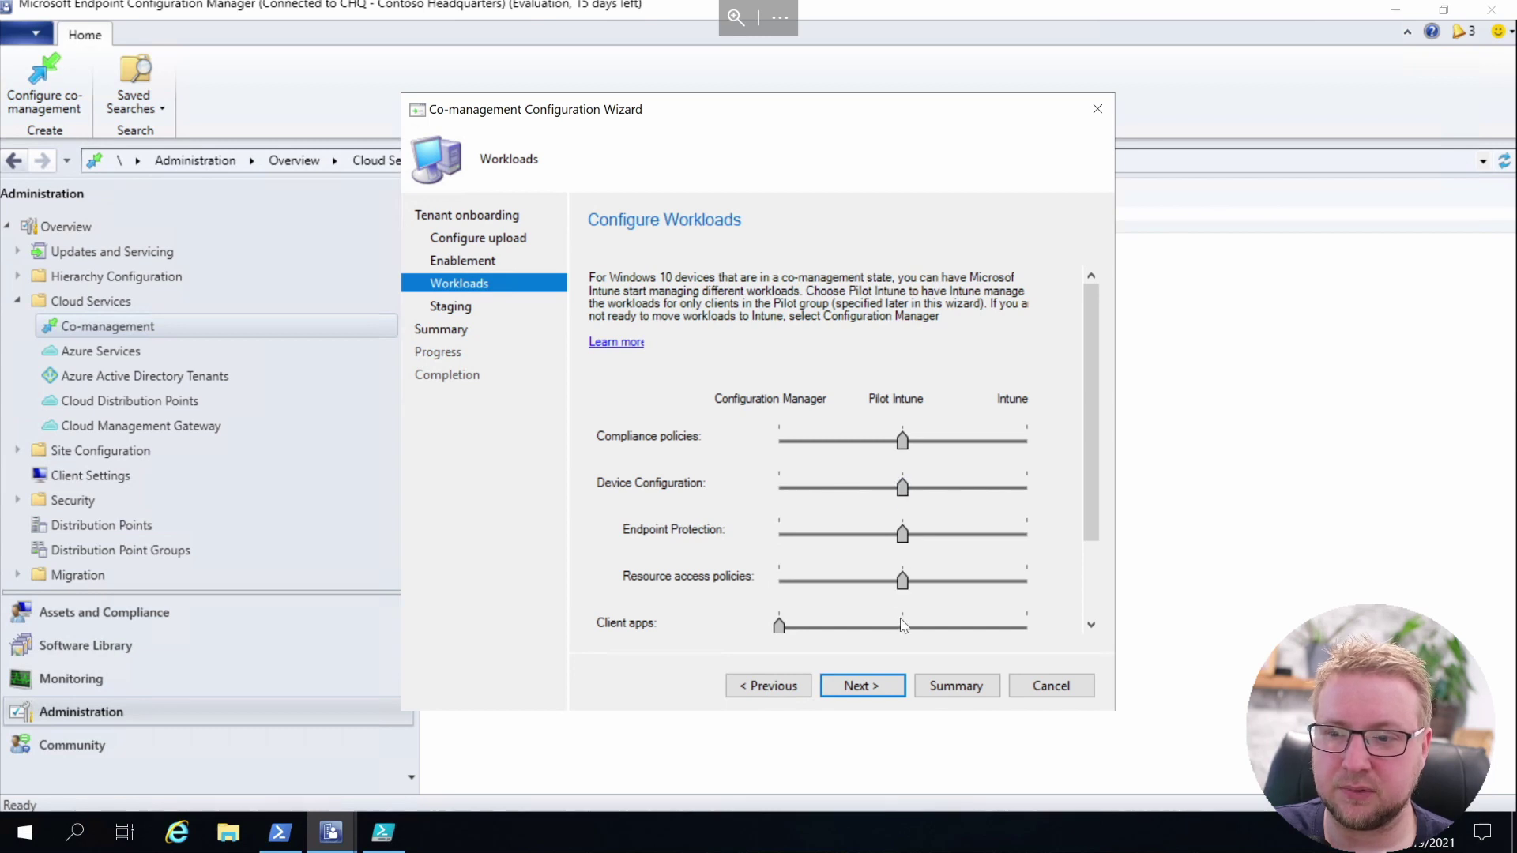
{"action": "scroll", "coordinate": [1051, 509], "scroll_direction": "down", "scroll_amount": 1}
{"action": "left_click_drag", "start_coordinate": [1096, 457], "coordinate": [1096, 553]}
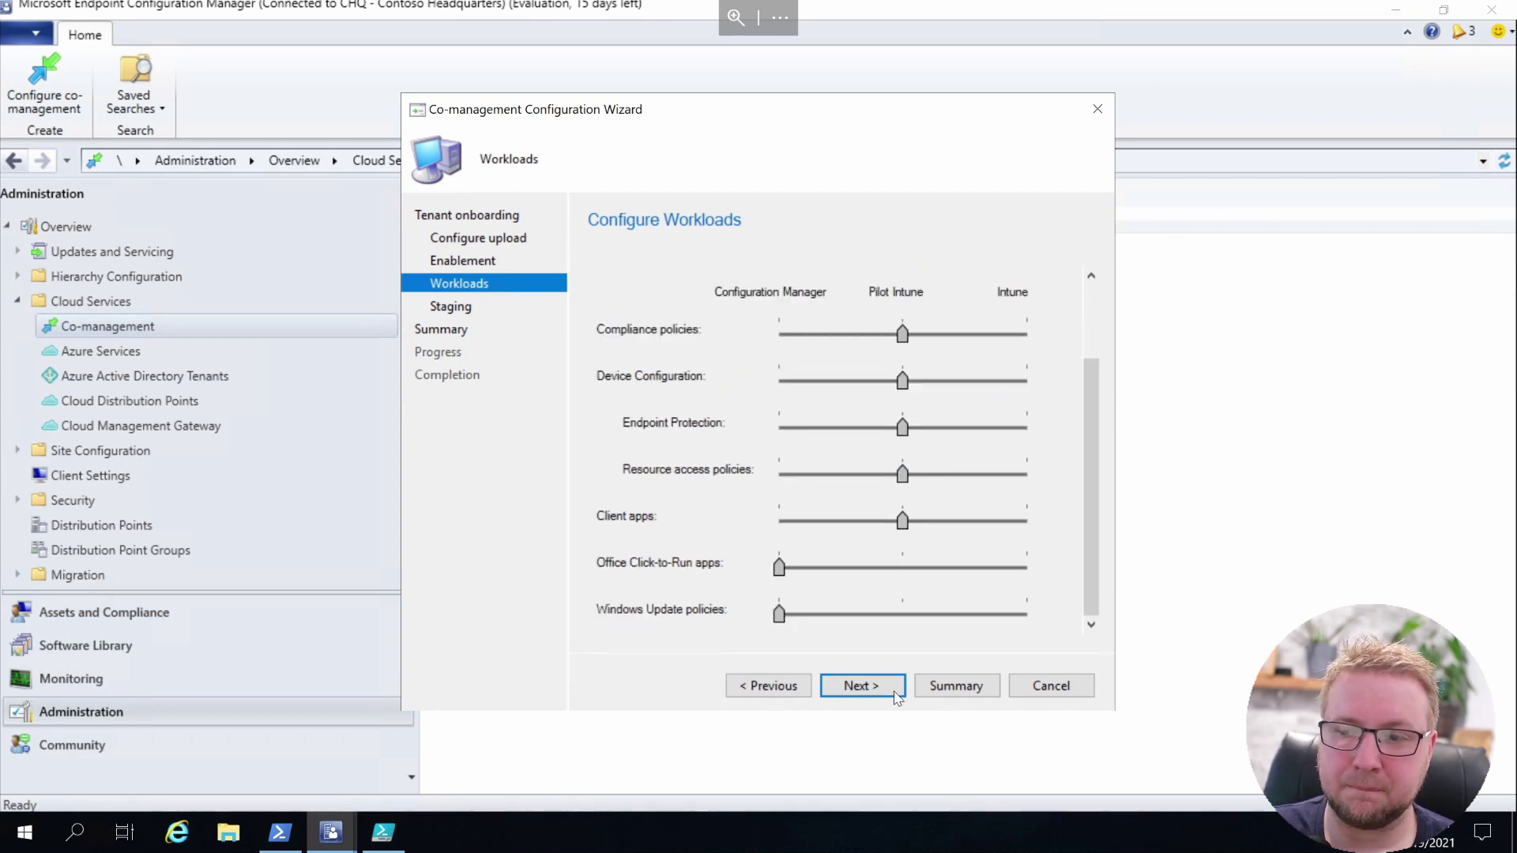
{"action": "left_click", "coordinate": [906, 570]}
{"action": "left_click", "coordinate": [900, 626]}
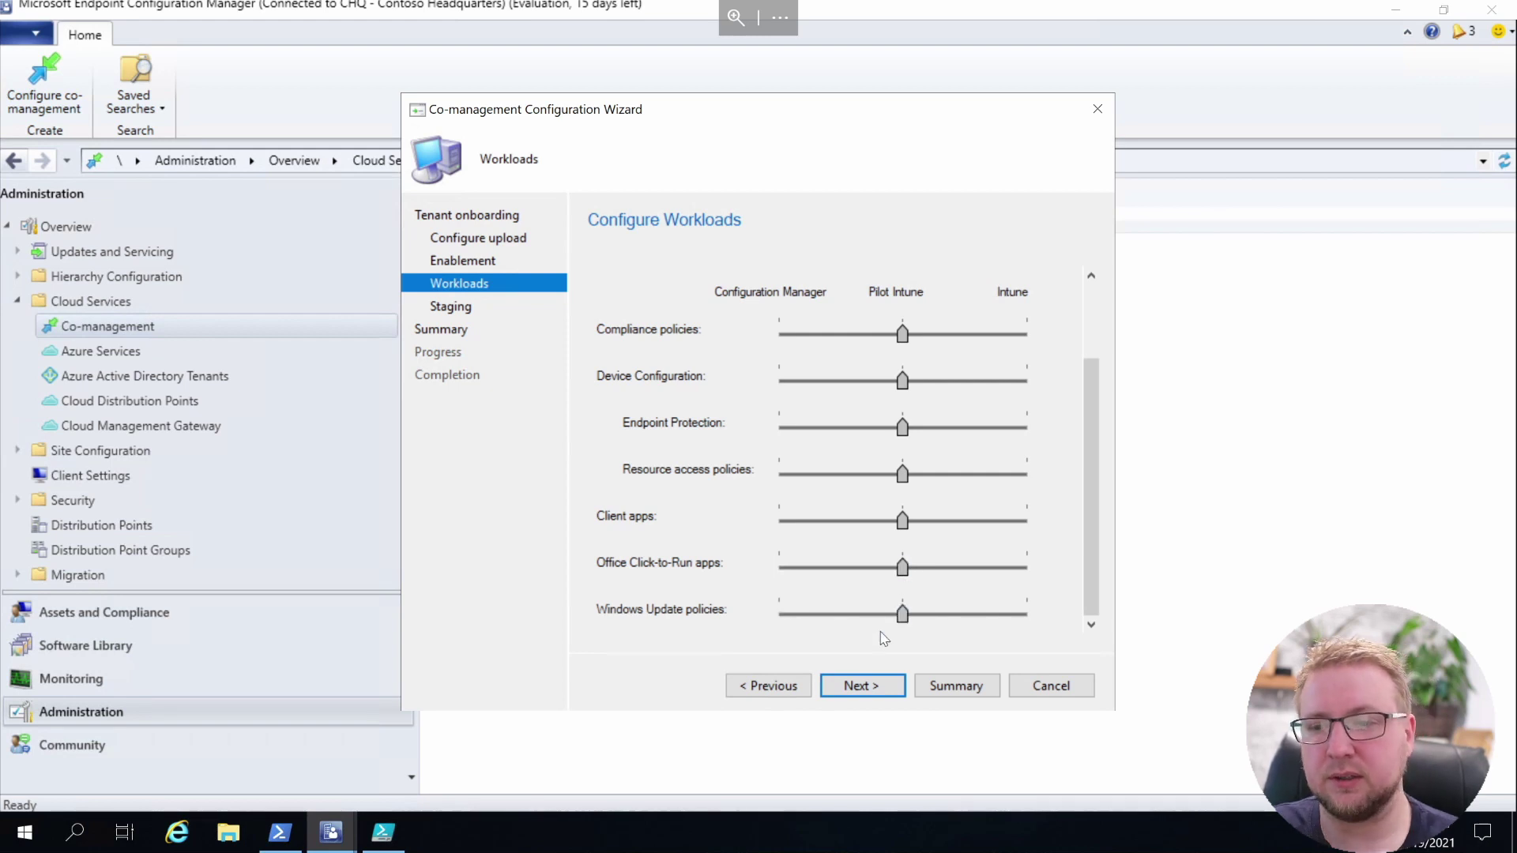
Assign CoMgmt-Compliance, -DeviceConfiguration, -EndpointProtection and -ResourceAccess as pilot collections for their matching workloads
{"action": "left_click", "coordinate": [856, 687]}
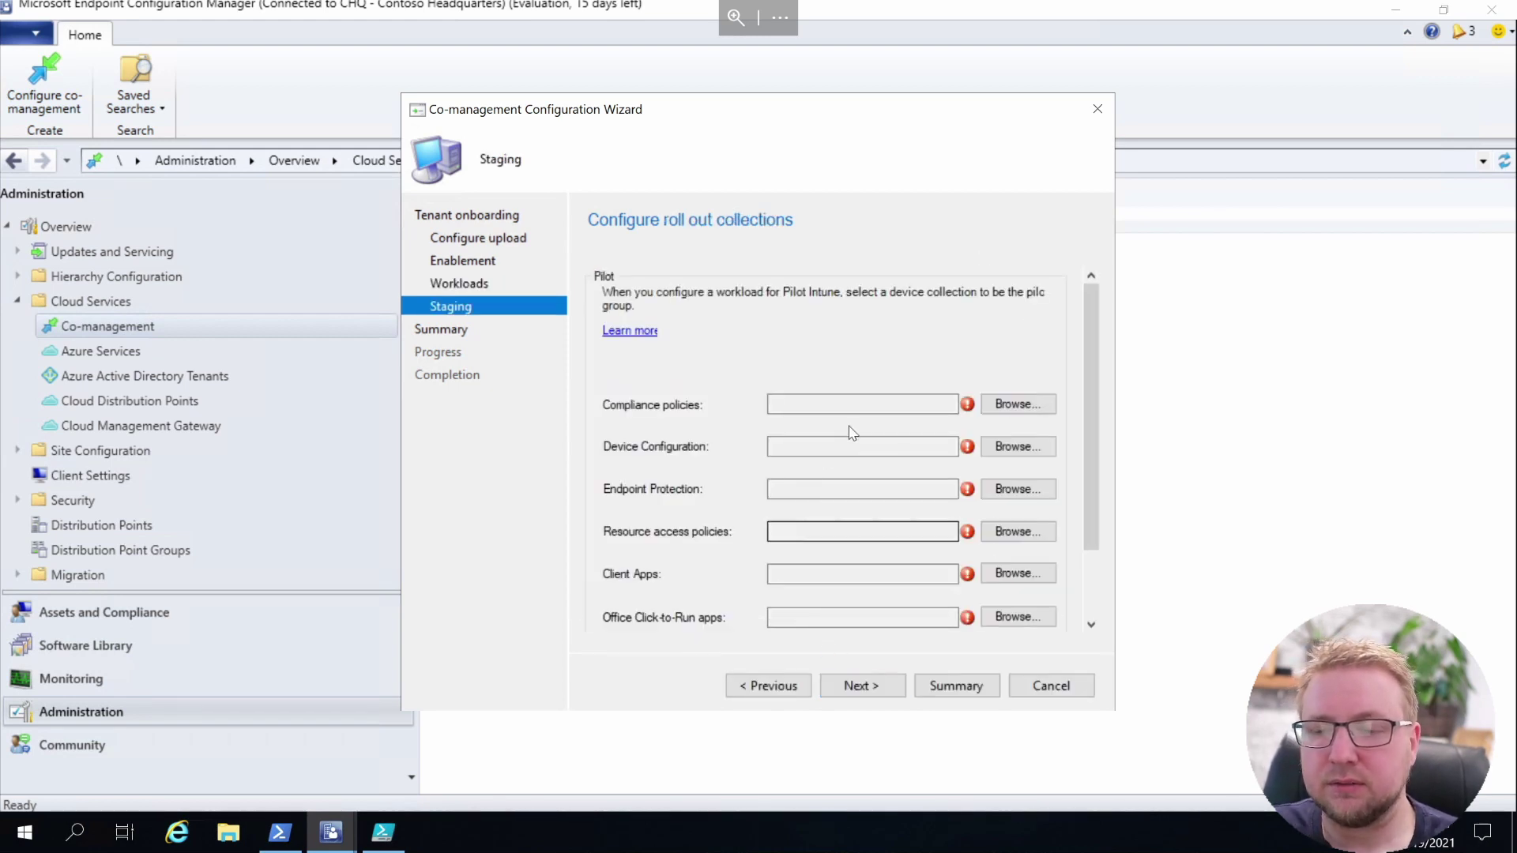
{"action": "left_click", "coordinate": [1035, 409]}
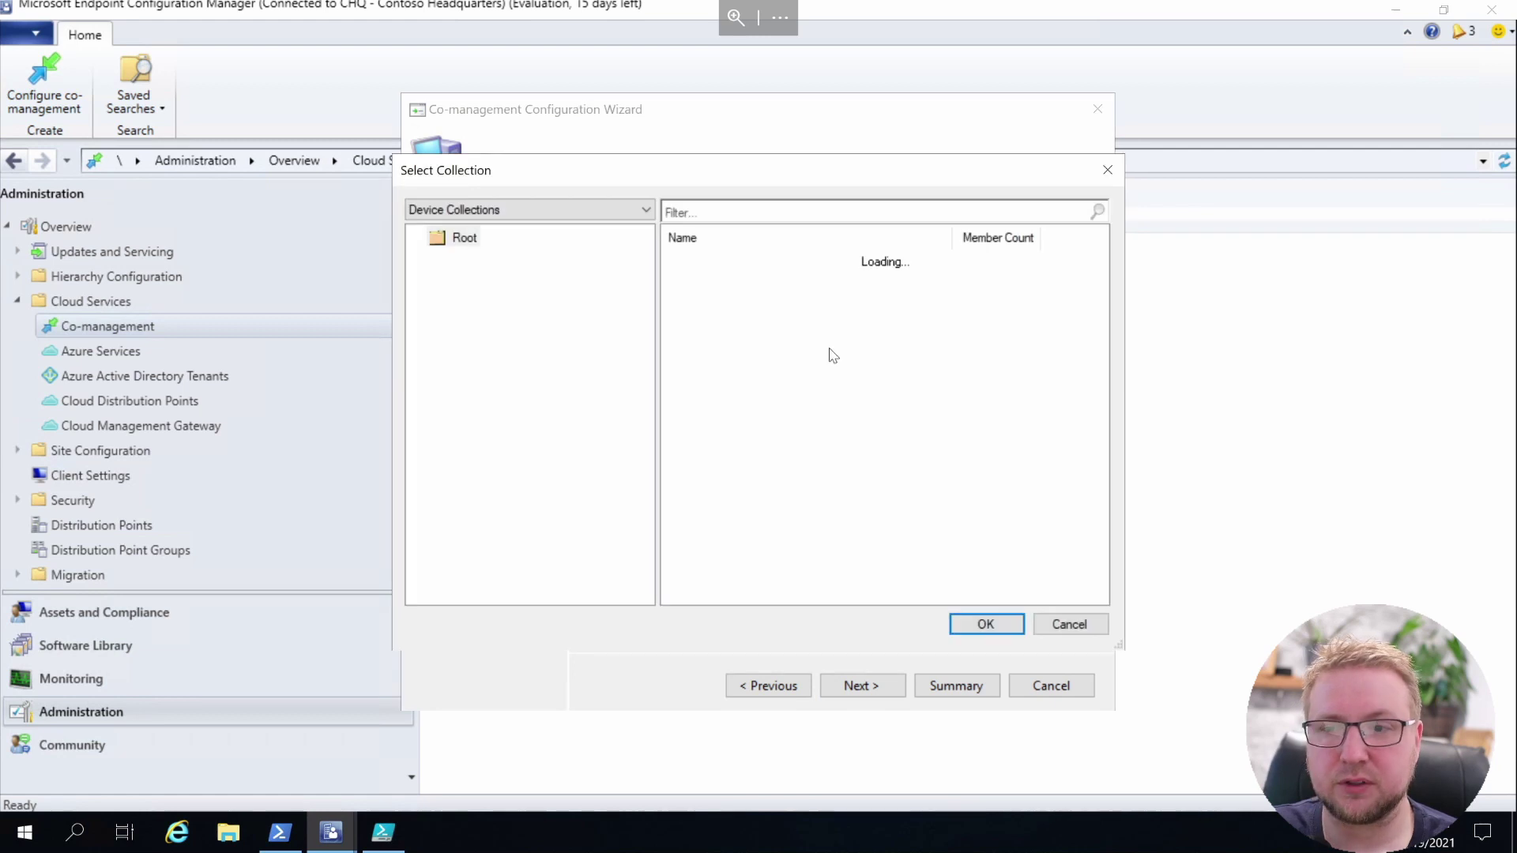
{"action": "double_click", "coordinate": [775, 384]}
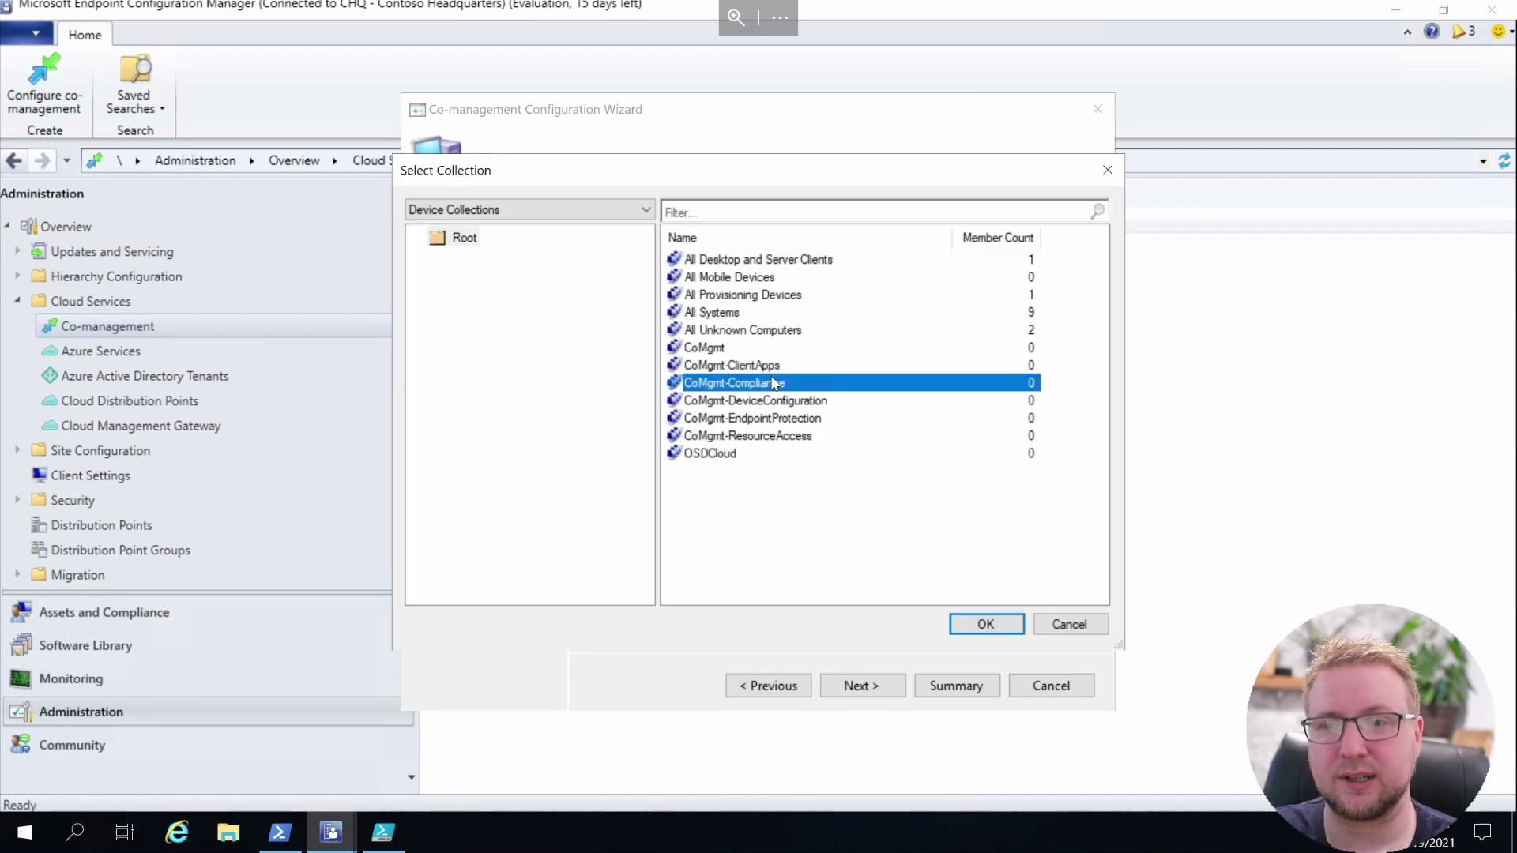
{"action": "left_click", "coordinate": [1025, 448]}
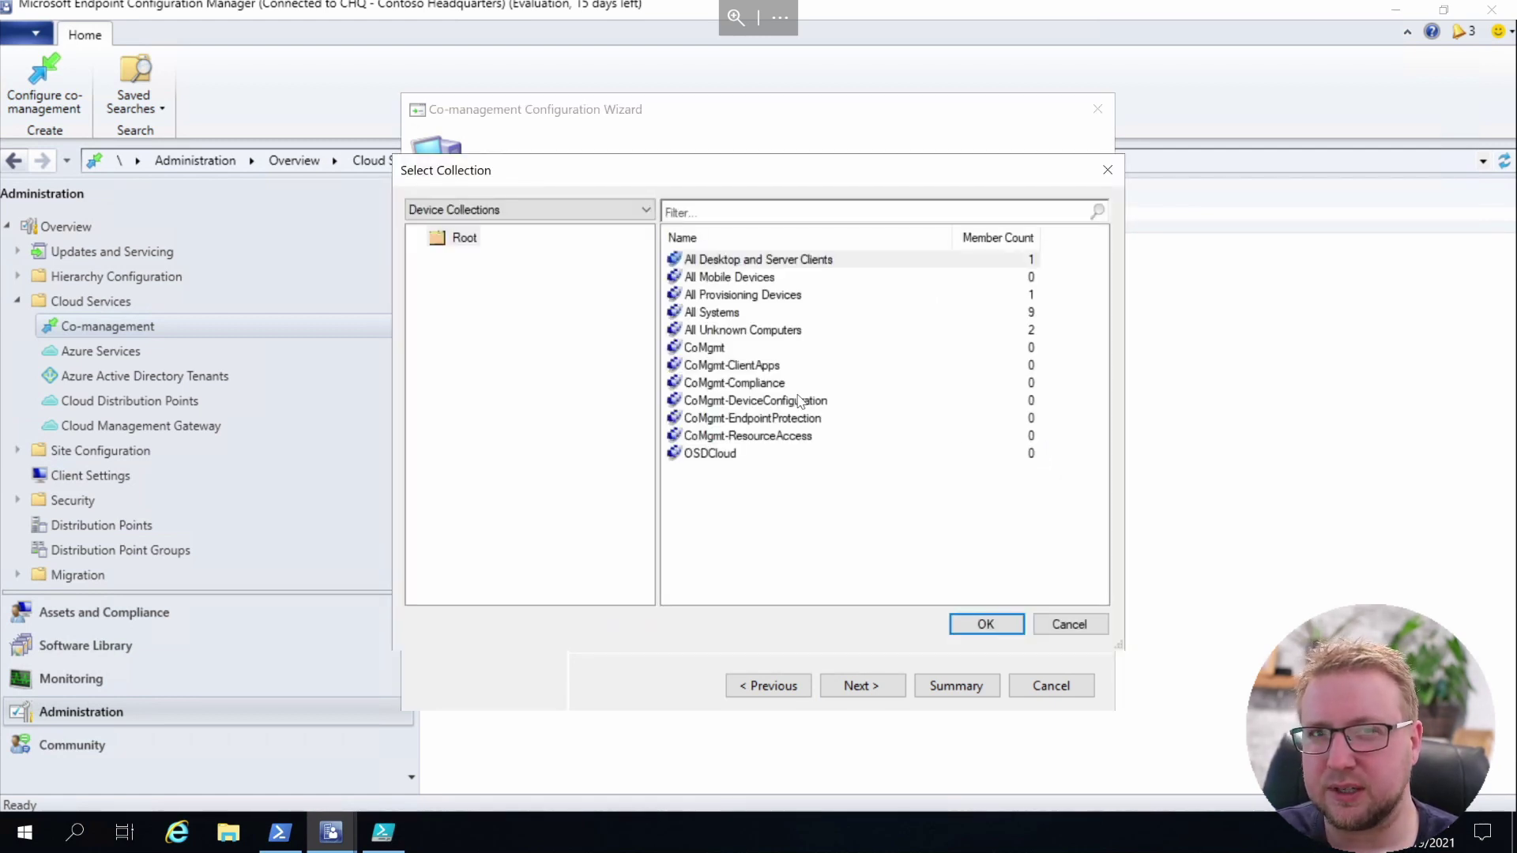
{"action": "double_click", "coordinate": [783, 400]}
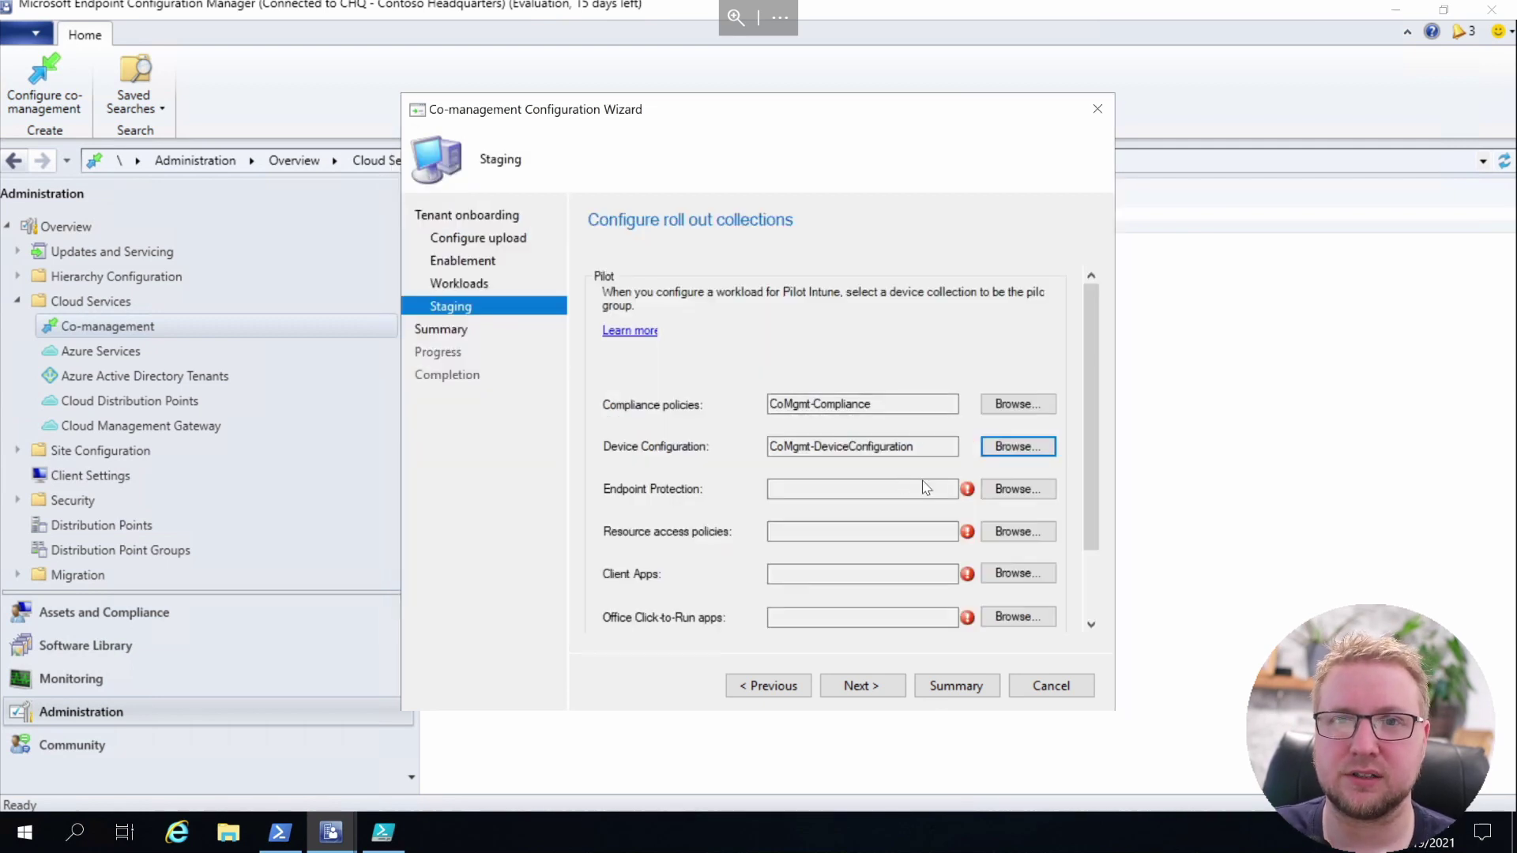
{"action": "left_click", "coordinate": [1019, 490]}
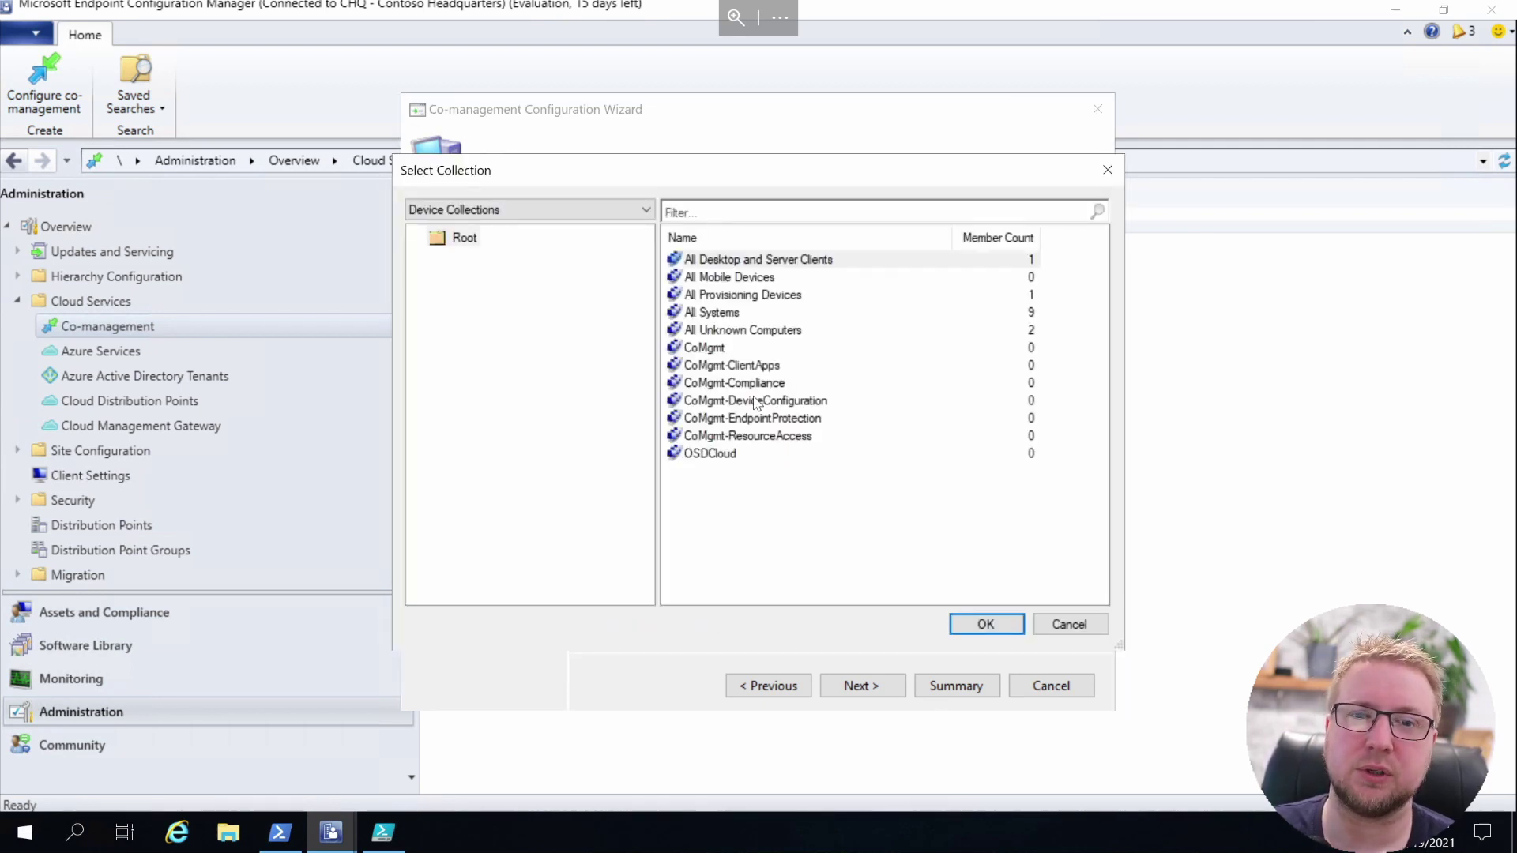
{"action": "double_click", "coordinate": [781, 418]}
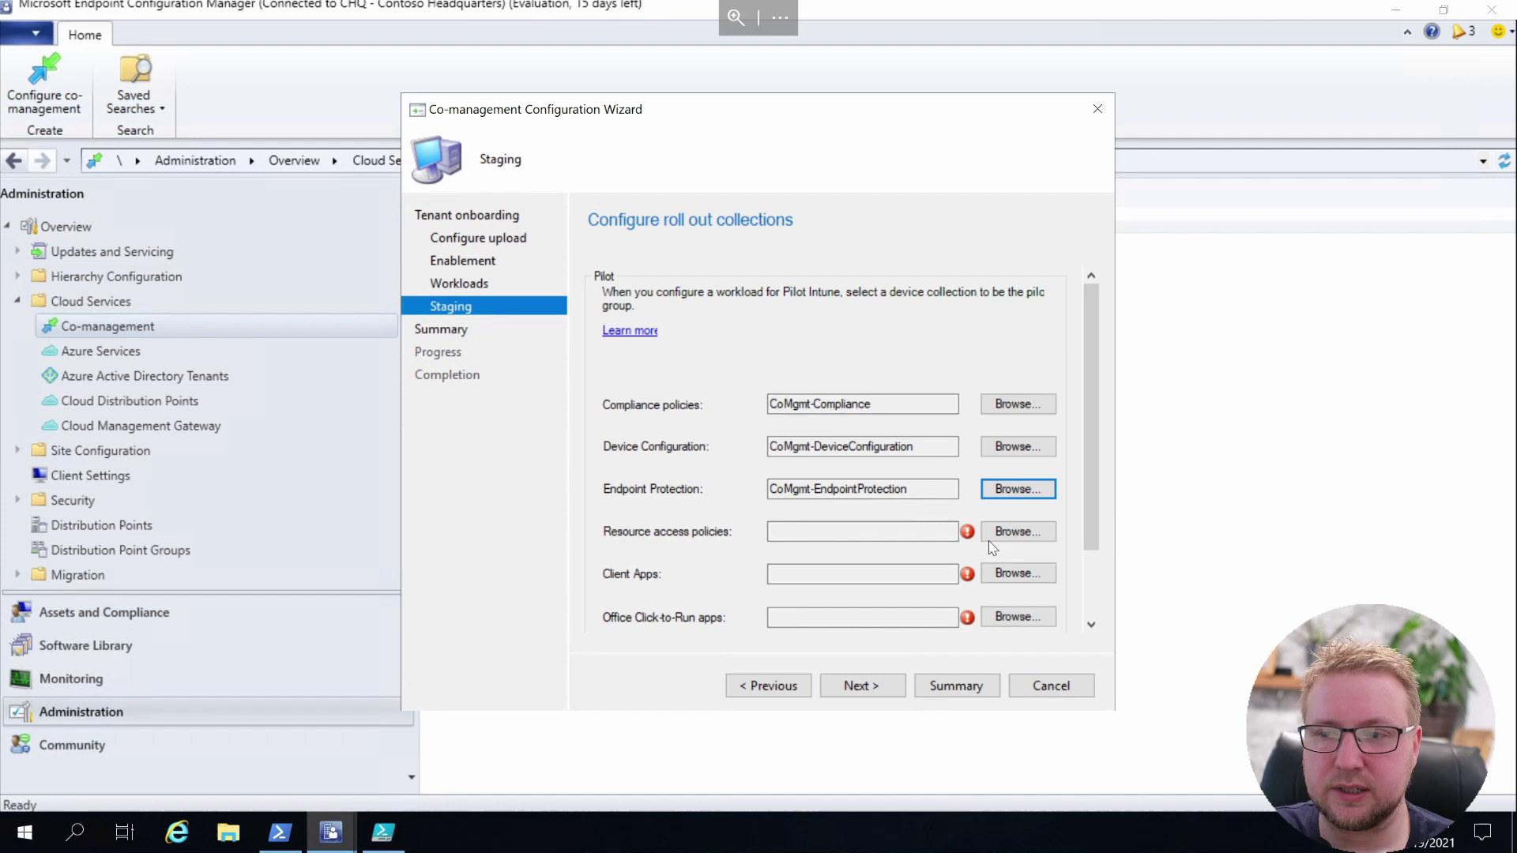
{"action": "left_click", "coordinate": [1015, 531]}
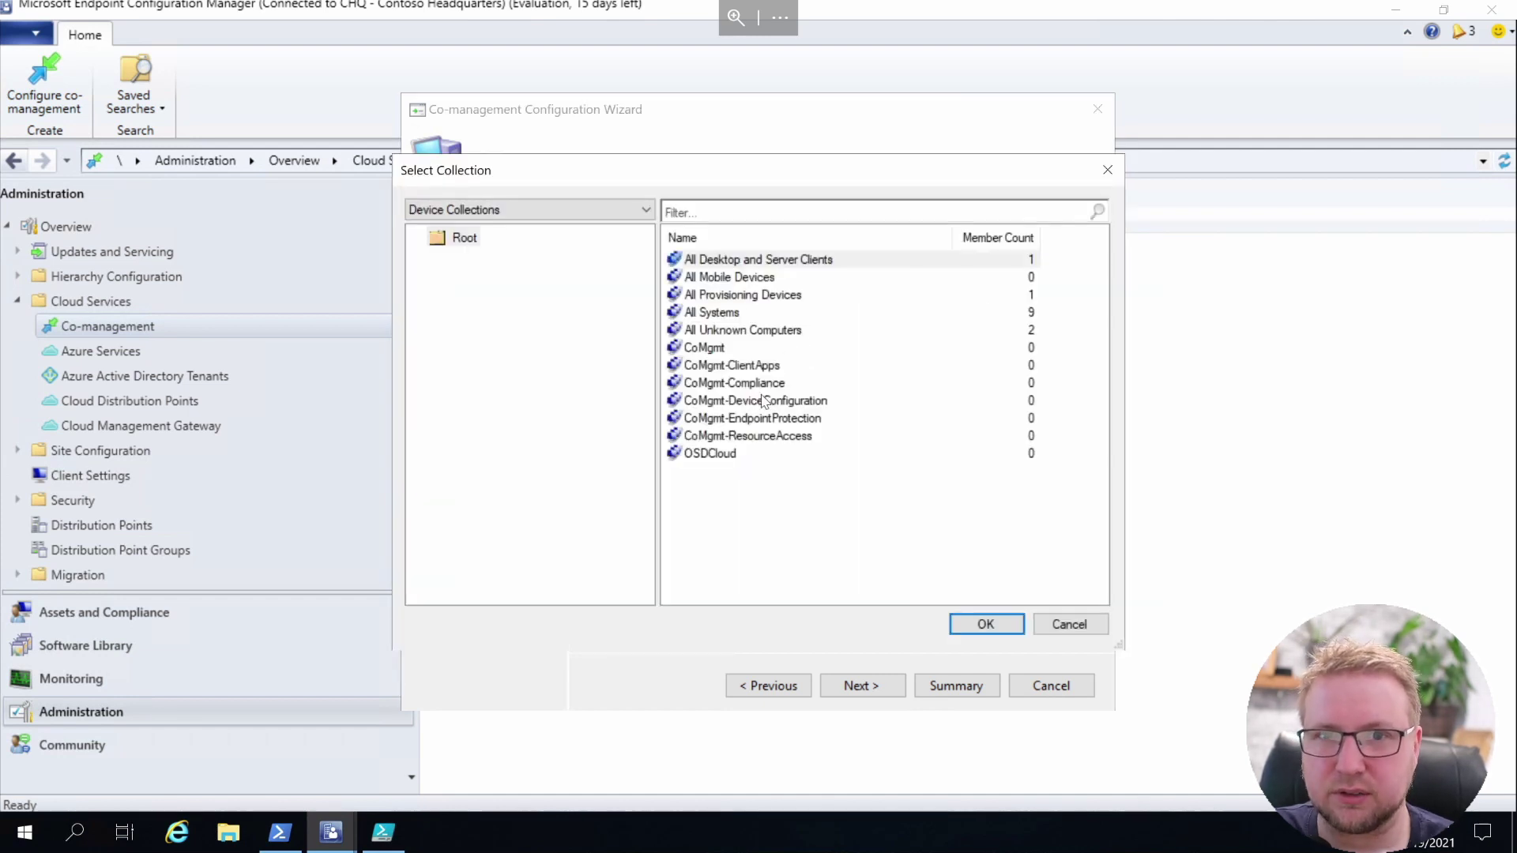
{"action": "left_click", "coordinate": [765, 437]}
{"action": "double_click", "coordinate": [765, 437]}
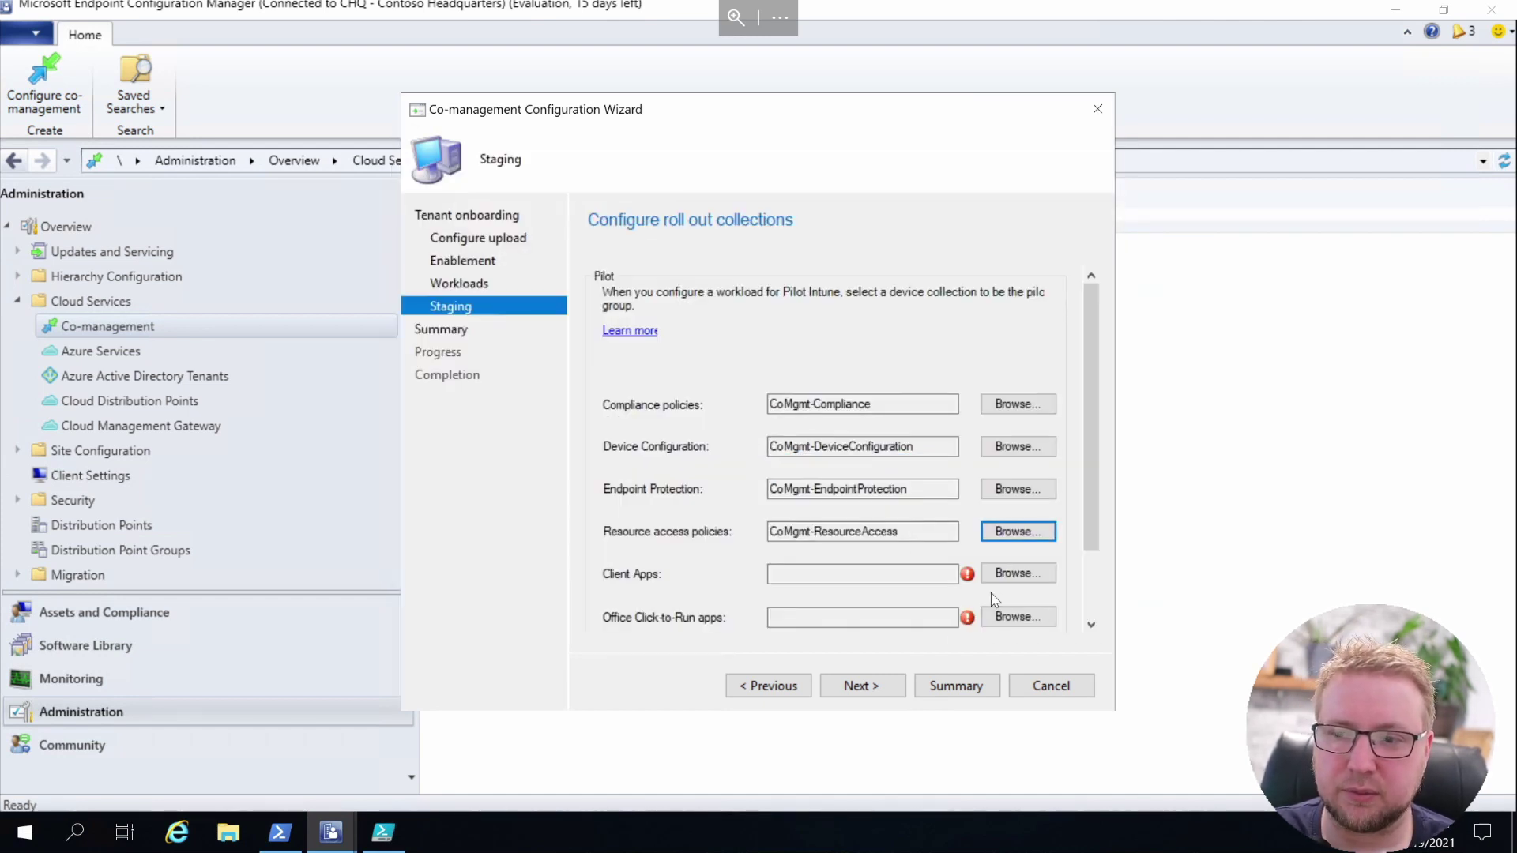
Assign CoMgmt-ClientApps to Client Apps and Office Click-to-Run, and CoMgmt-DeviceConfiguration to Windows Update
{"action": "left_click", "coordinate": [1015, 573]}
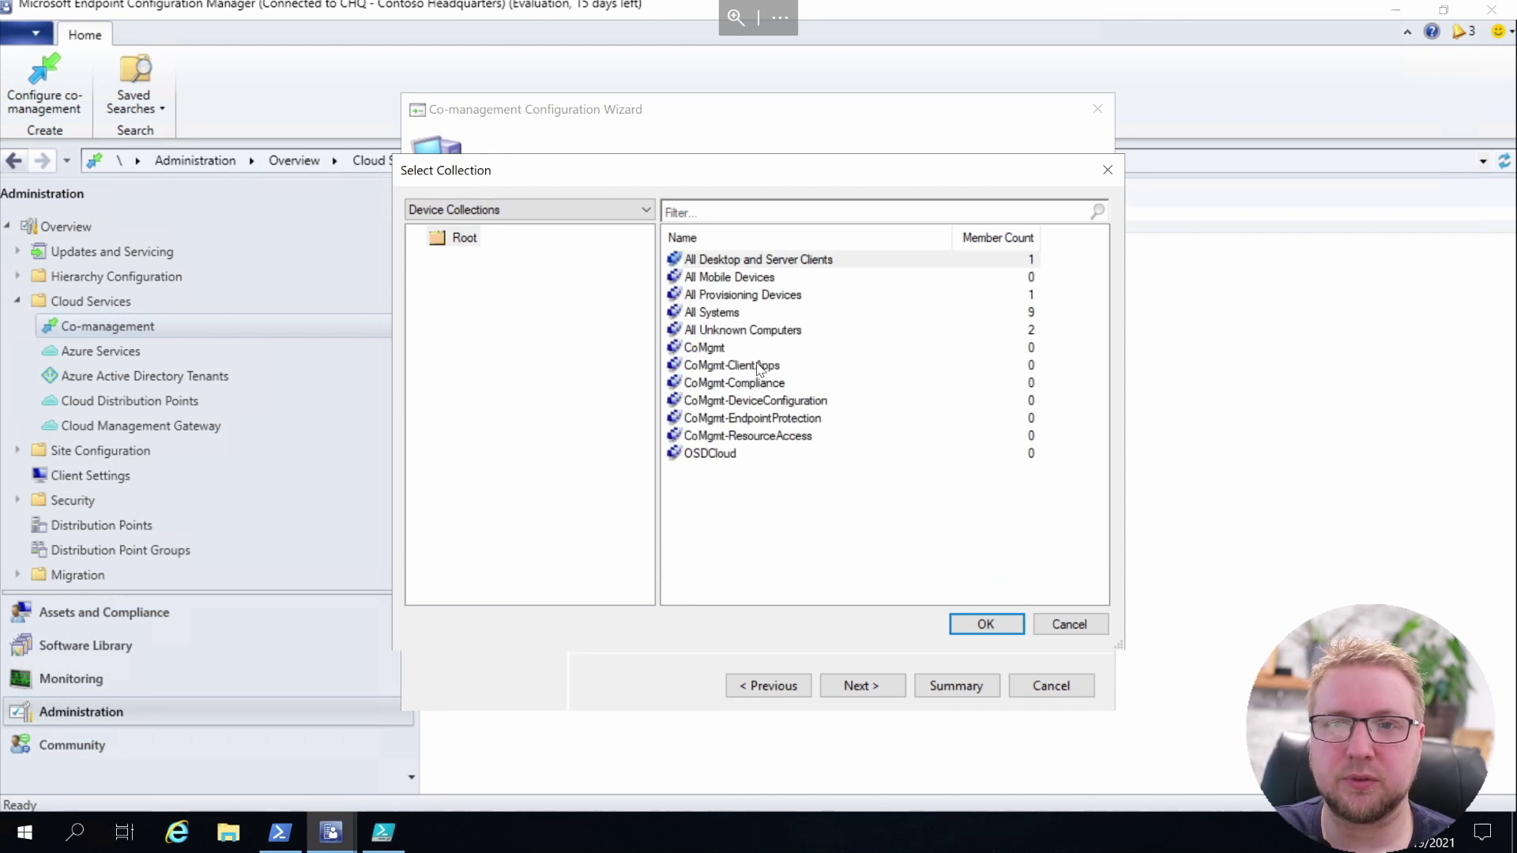
{"action": "double_click", "coordinate": [765, 377]}
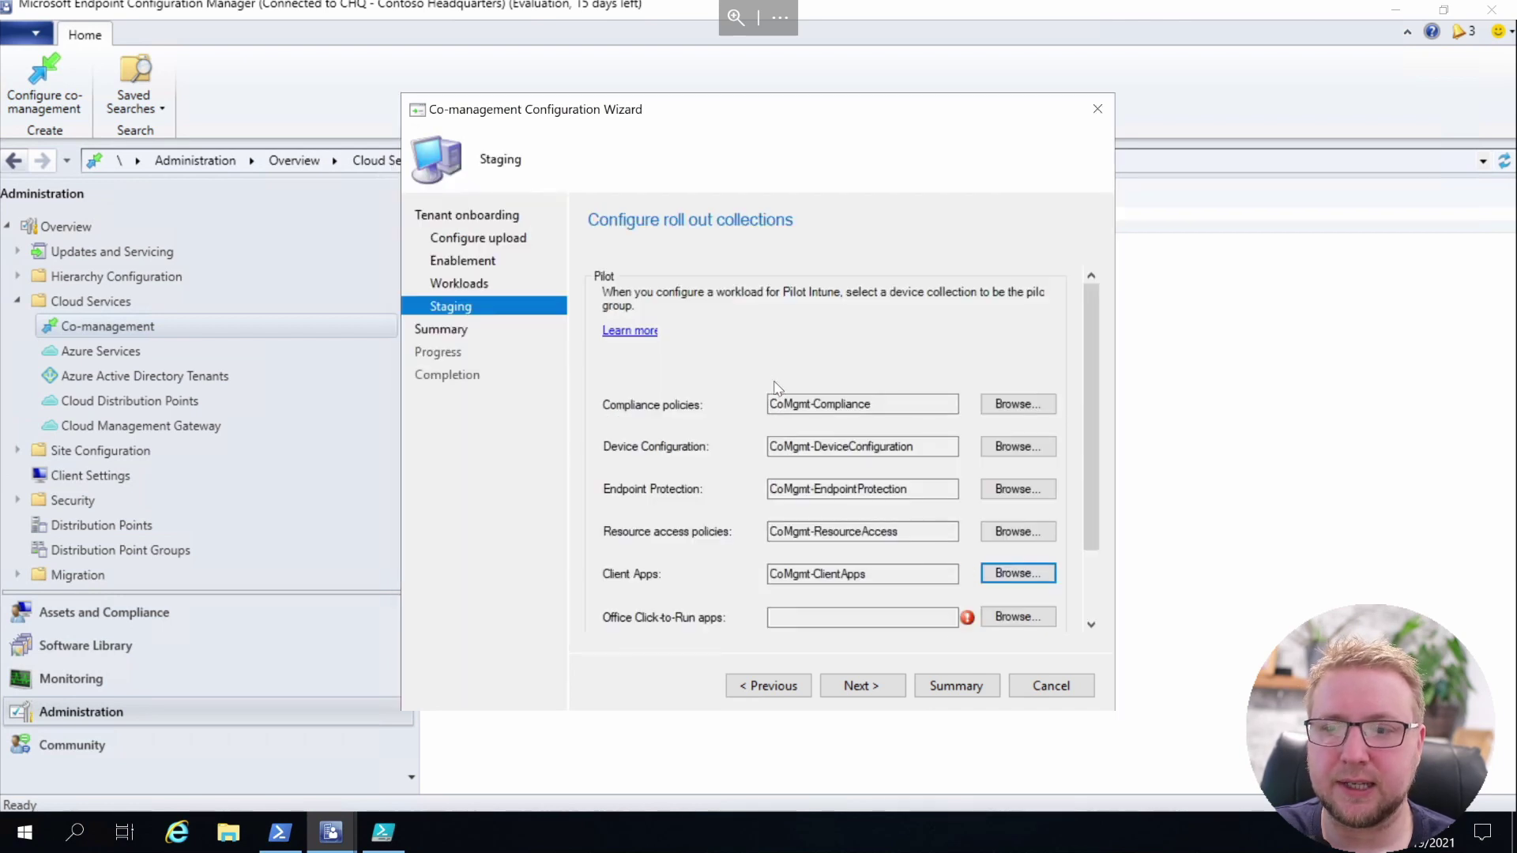
{"action": "left_click", "coordinate": [1012, 617]}
{"action": "left_click", "coordinate": [1066, 624]}
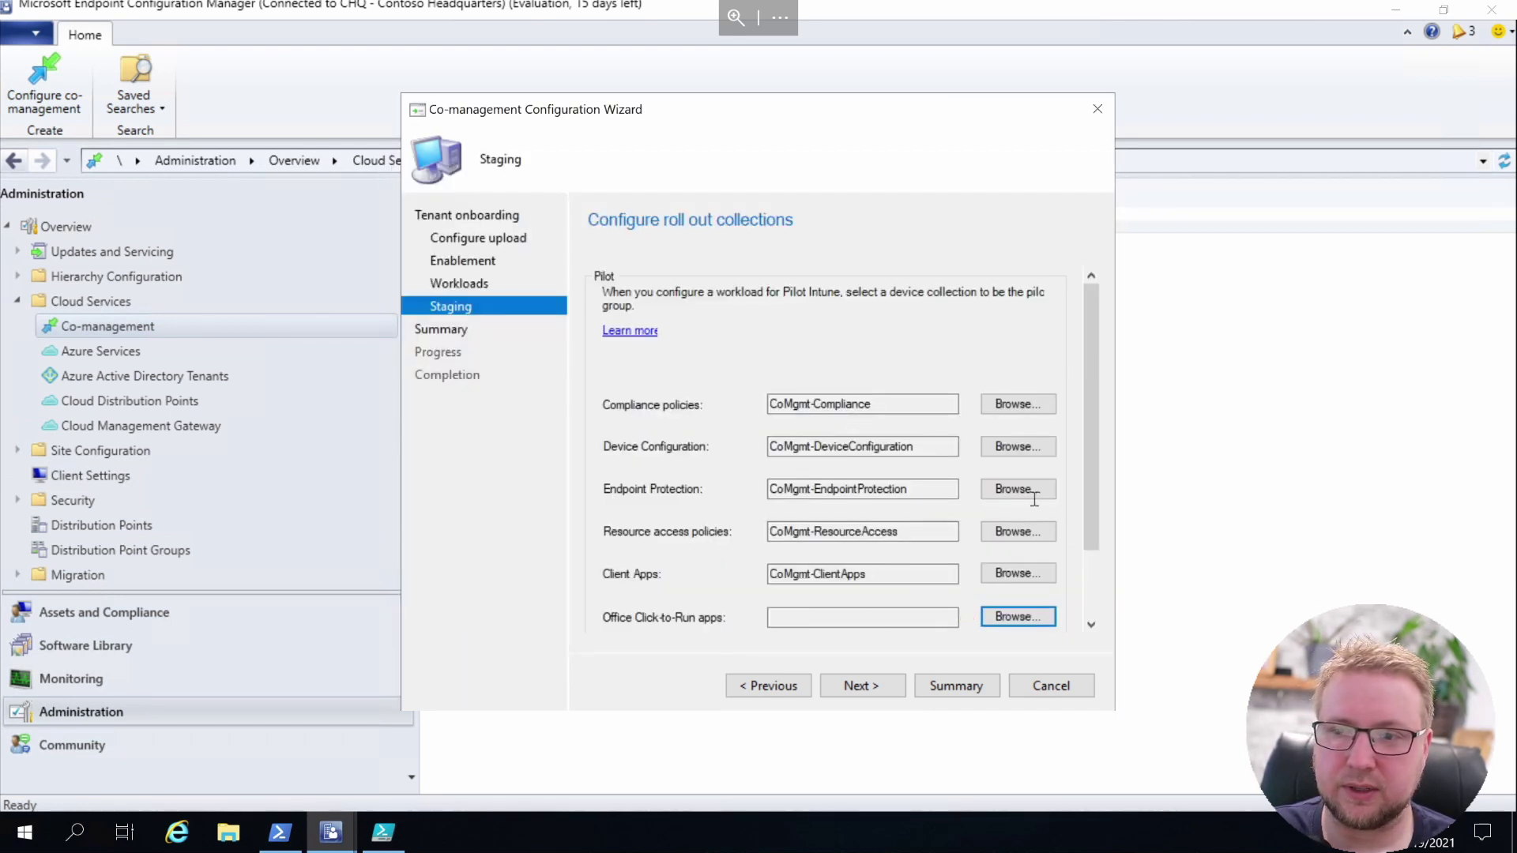
{"action": "left_click", "coordinate": [1090, 563]}
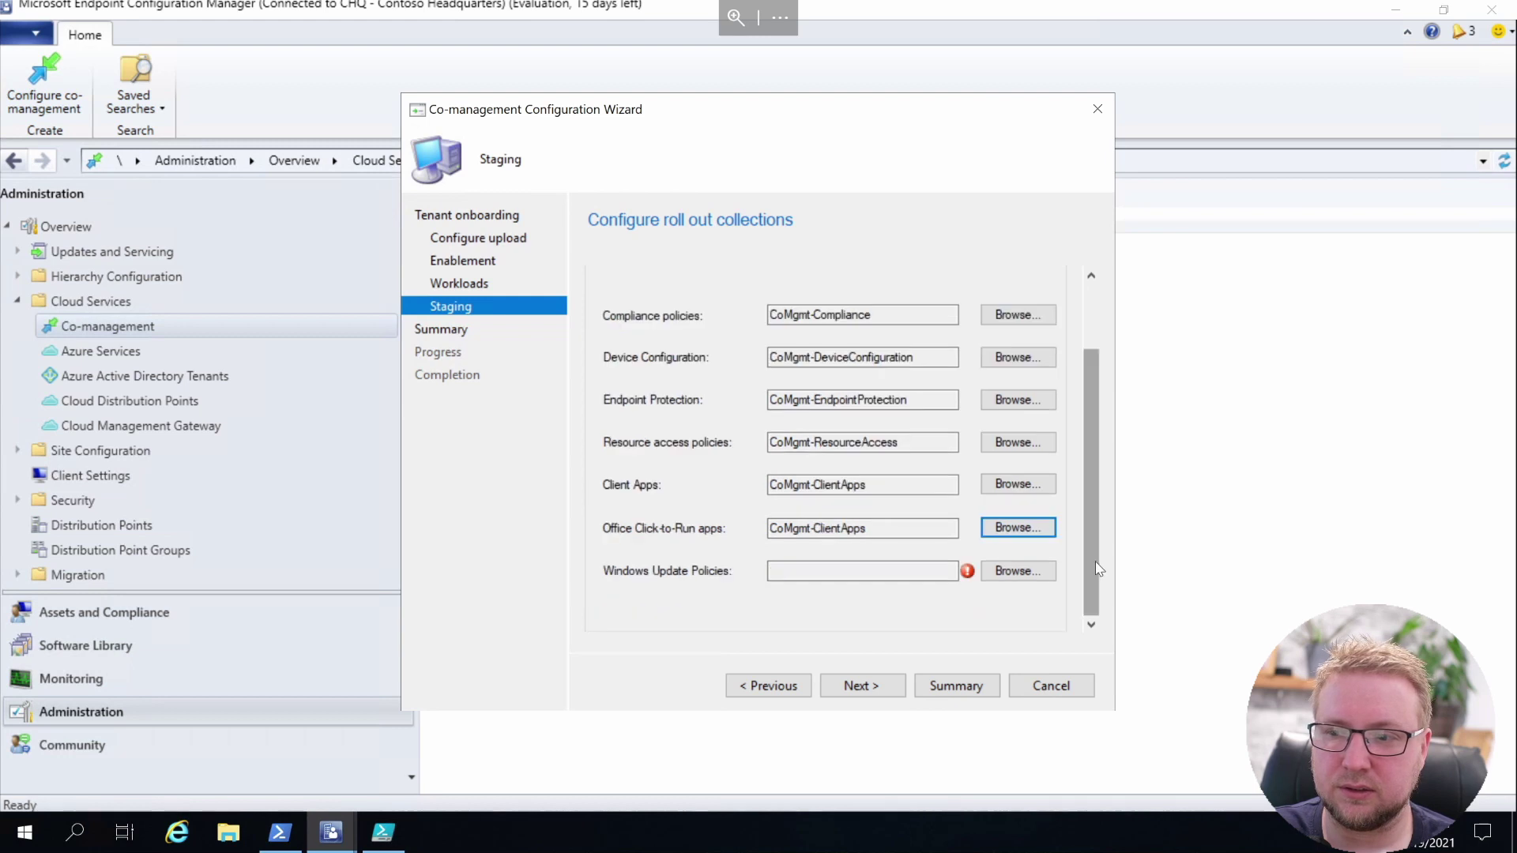
{"action": "left_click", "coordinate": [1003, 573]}
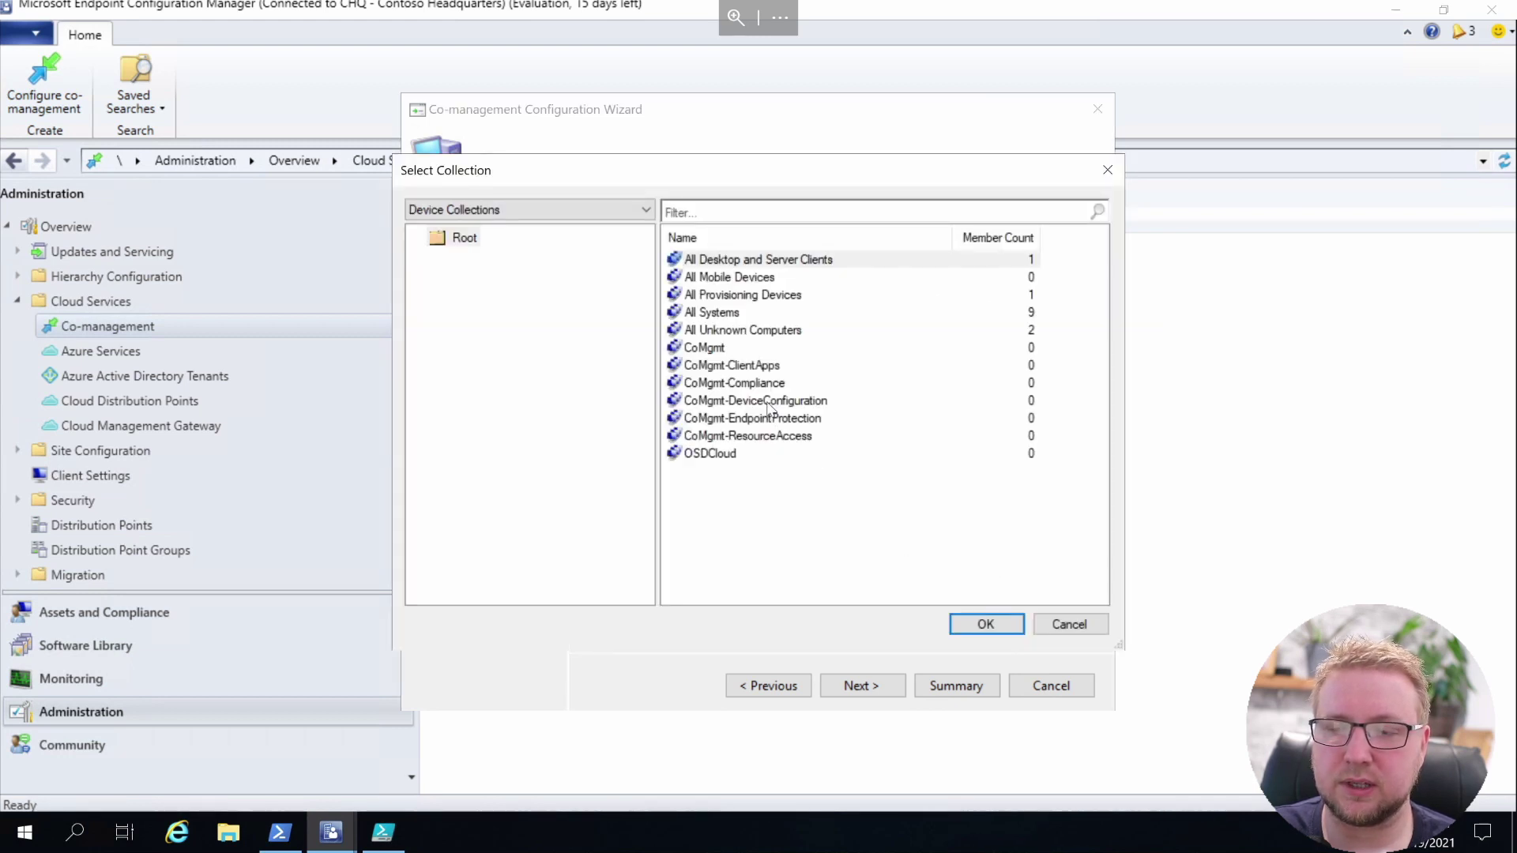
{"action": "left_click", "coordinate": [768, 407]}
{"action": "left_click", "coordinate": [993, 631]}
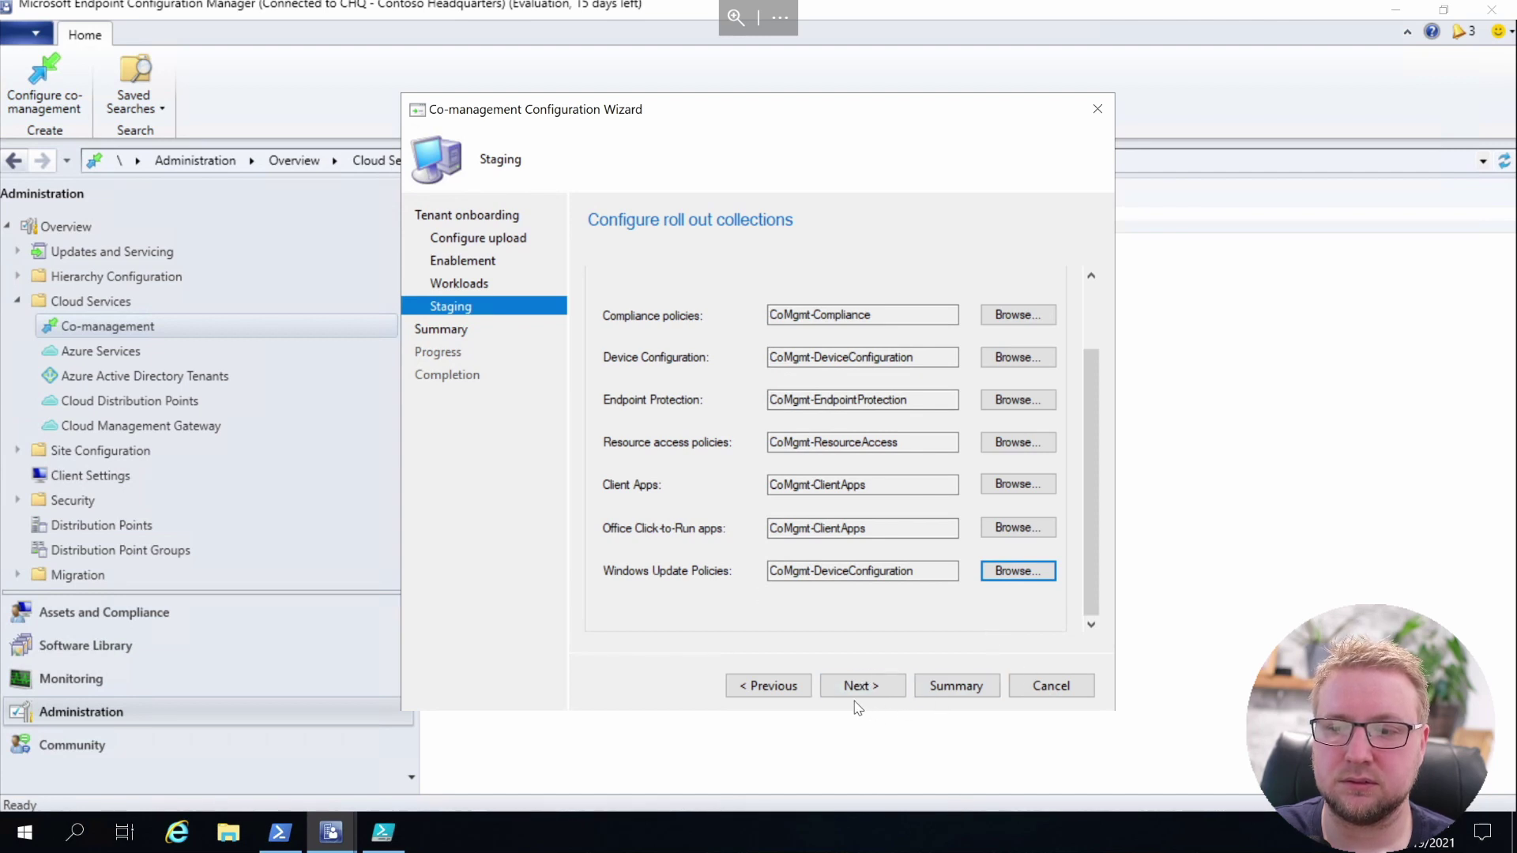
{"action": "left_click", "coordinate": [878, 692]}
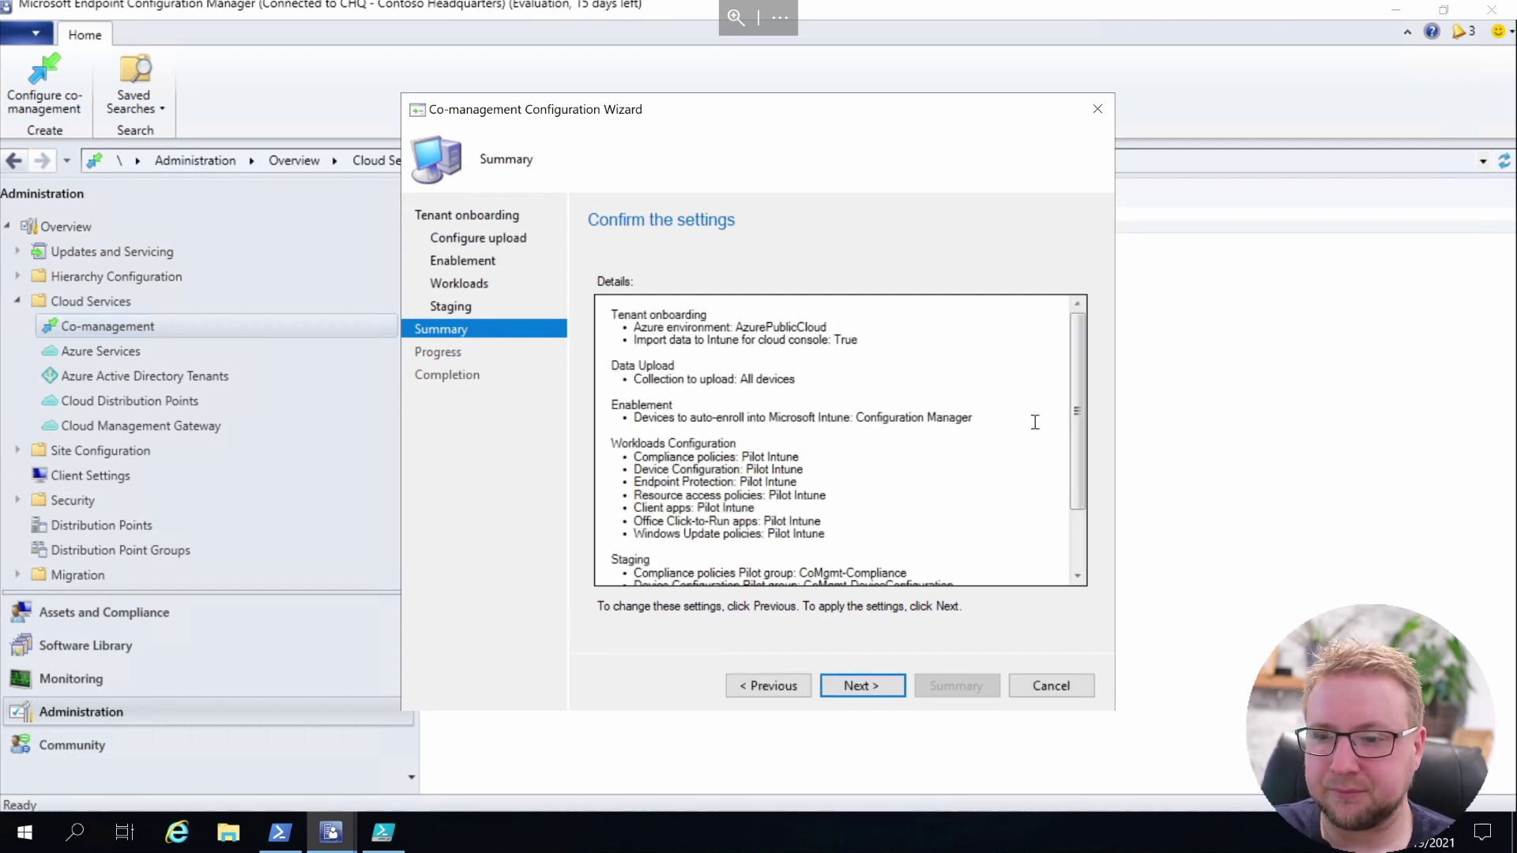
Apply the co-management settings and review the Staging section of the completion details
{"action": "left_click", "coordinate": [892, 691]}
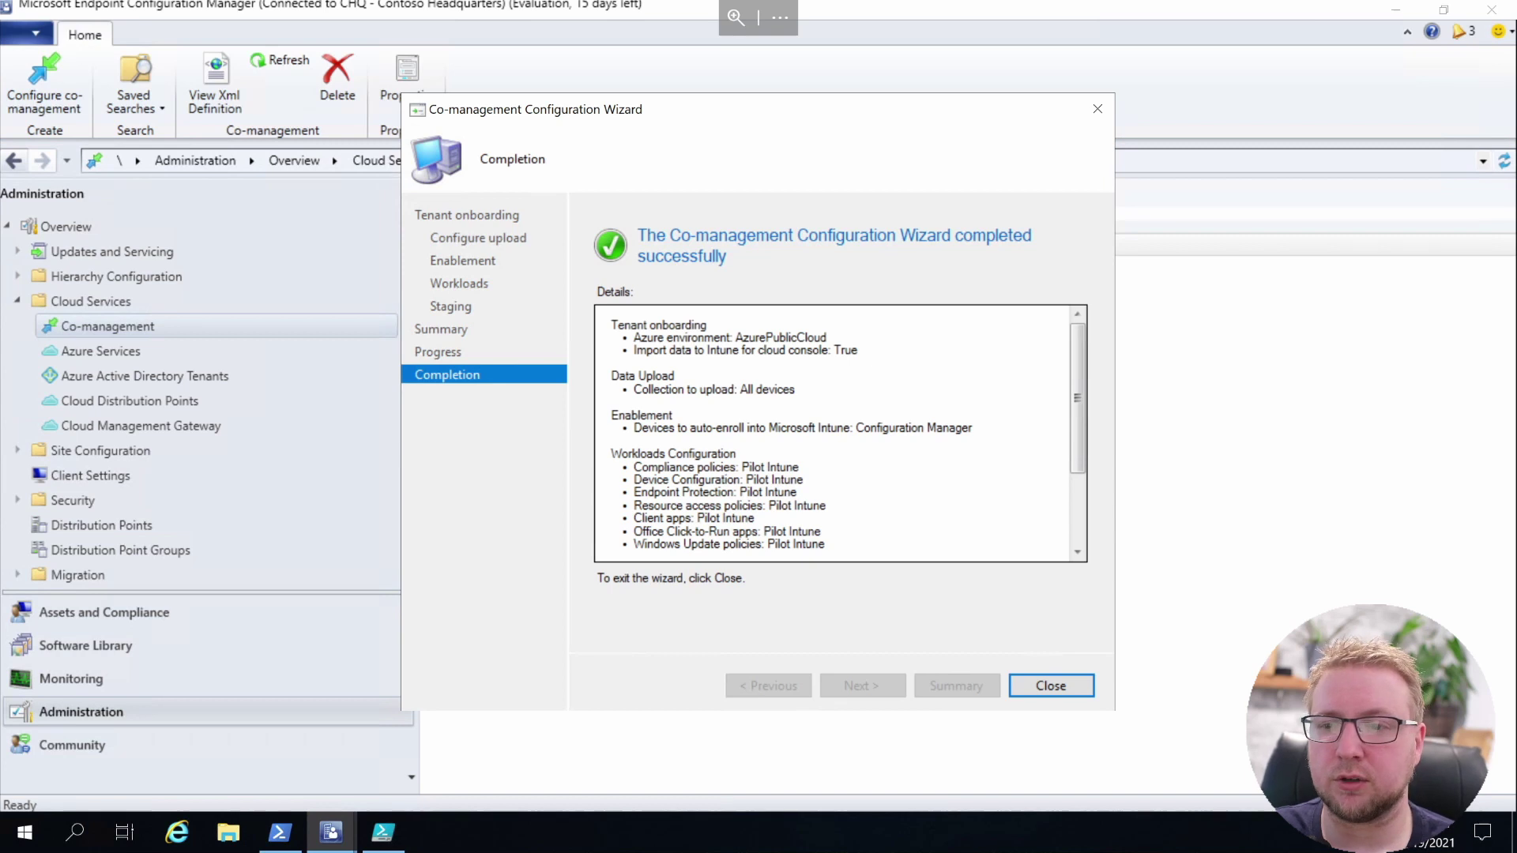
{"action": "left_click", "coordinate": [1079, 498]}
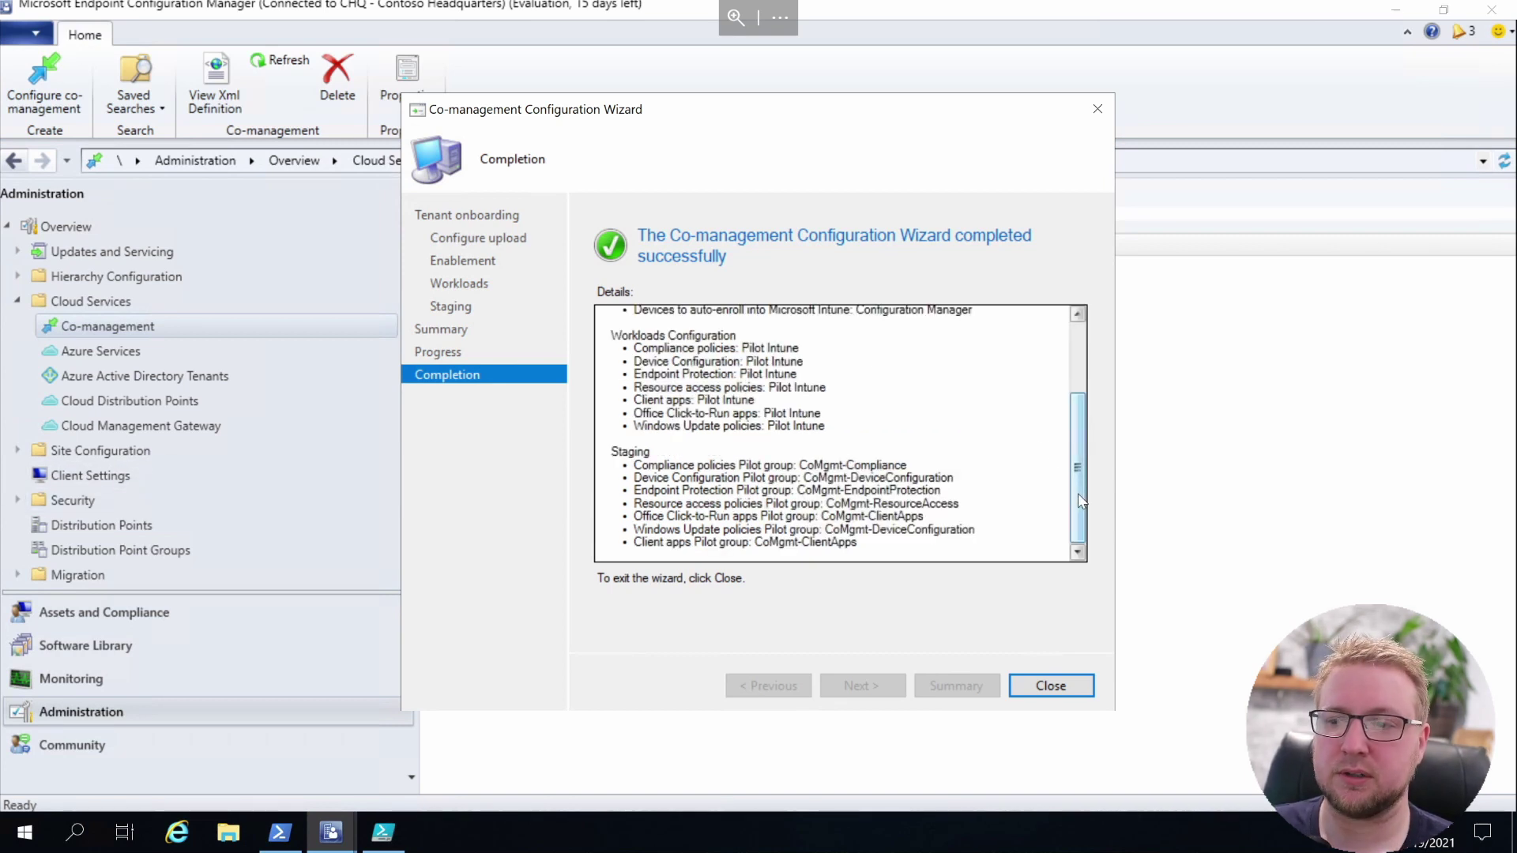
Close the completed co-management wizard so CoMgmtSettingsProd appears in the Co-management list
{"action": "left_click", "coordinate": [1051, 686]}
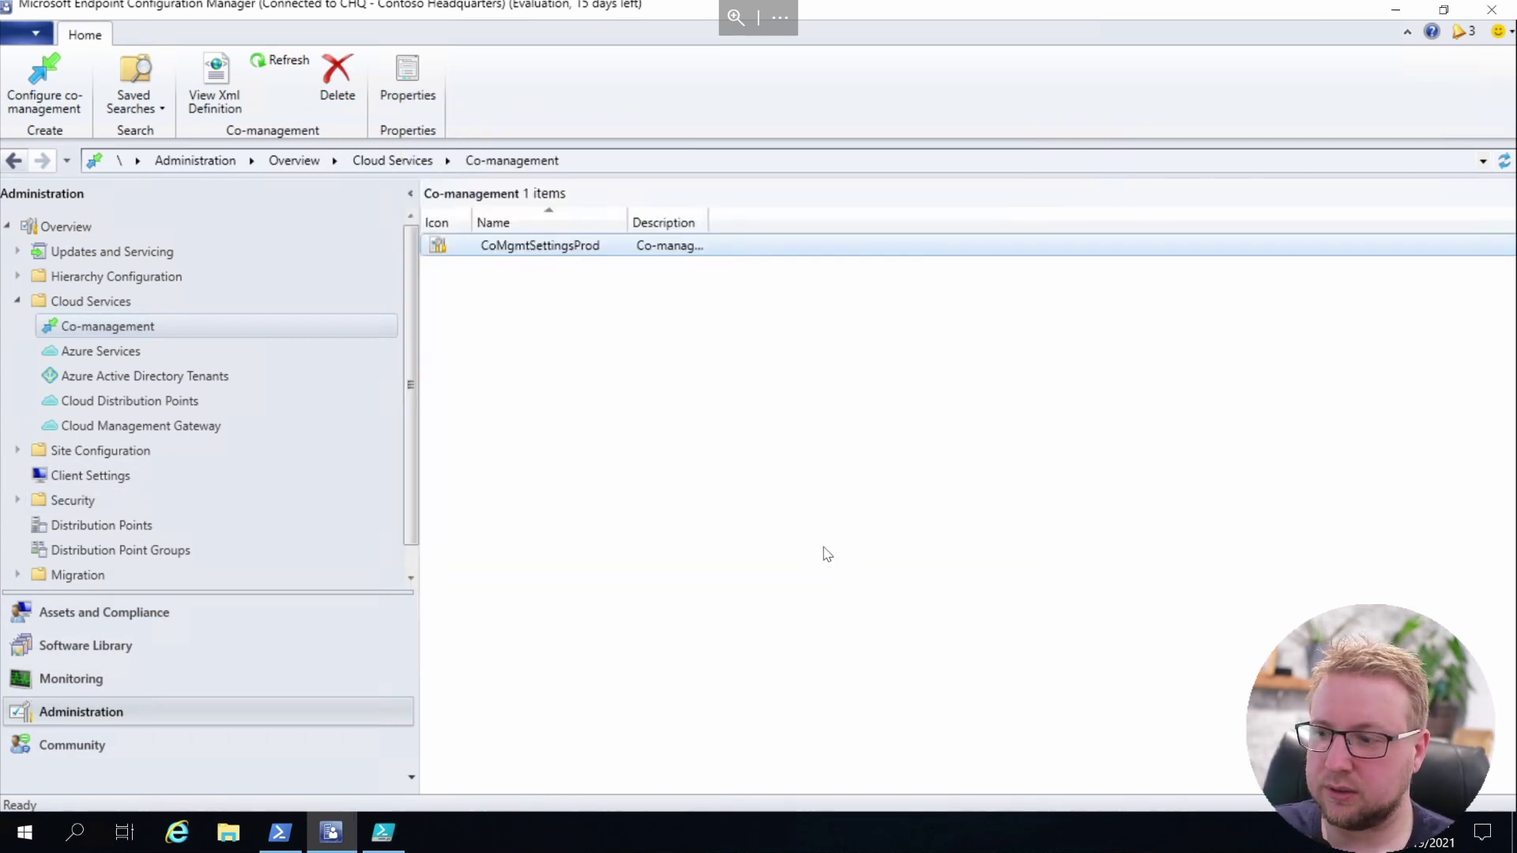